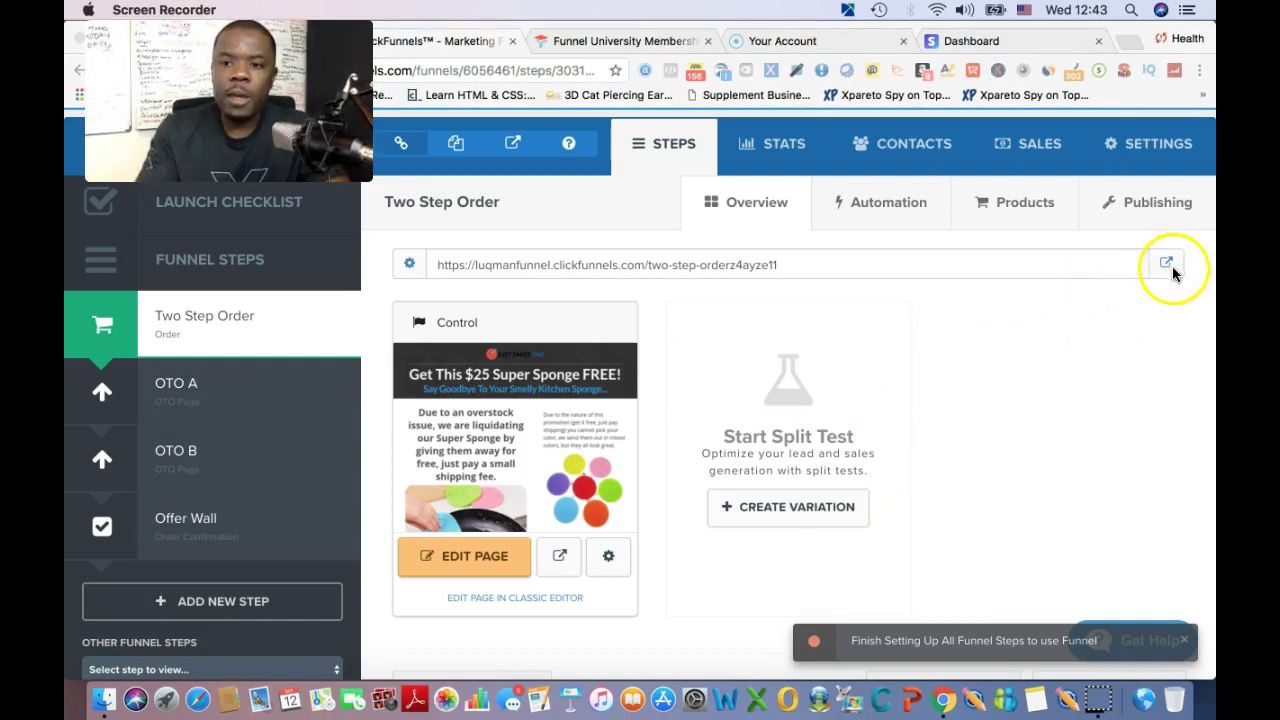
- Look at the Stripe dashboard, return to the funnel and open the Two Step Order page in an incognito window
{"action": "left_click", "coordinate": [970, 40]}
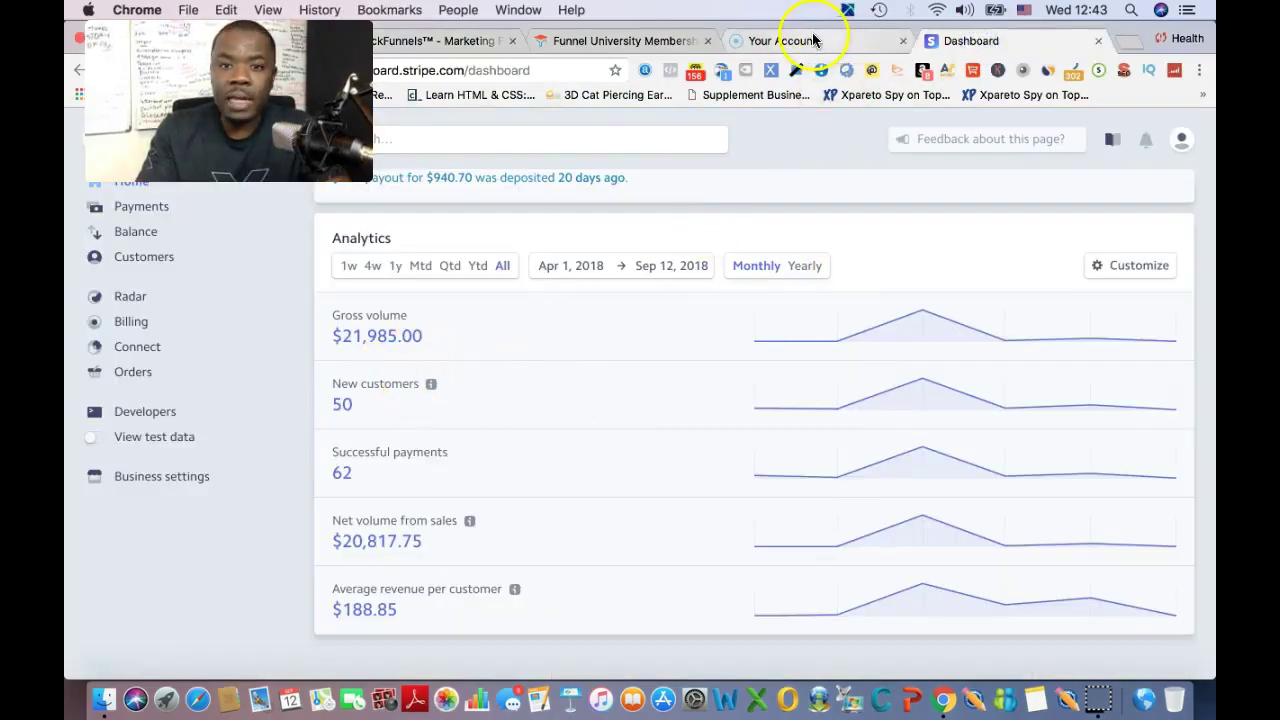
{"action": "left_click", "coordinate": [470, 40]}
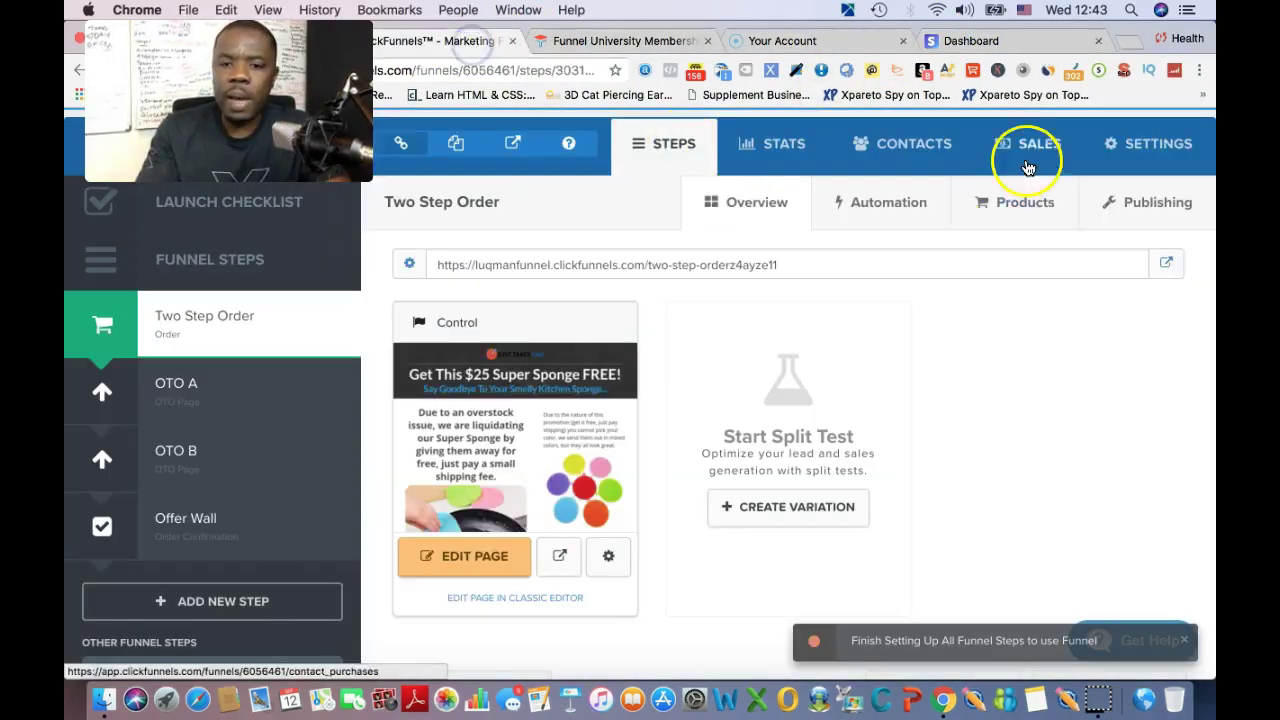
{"action": "right_click", "coordinate": [1167, 270]}
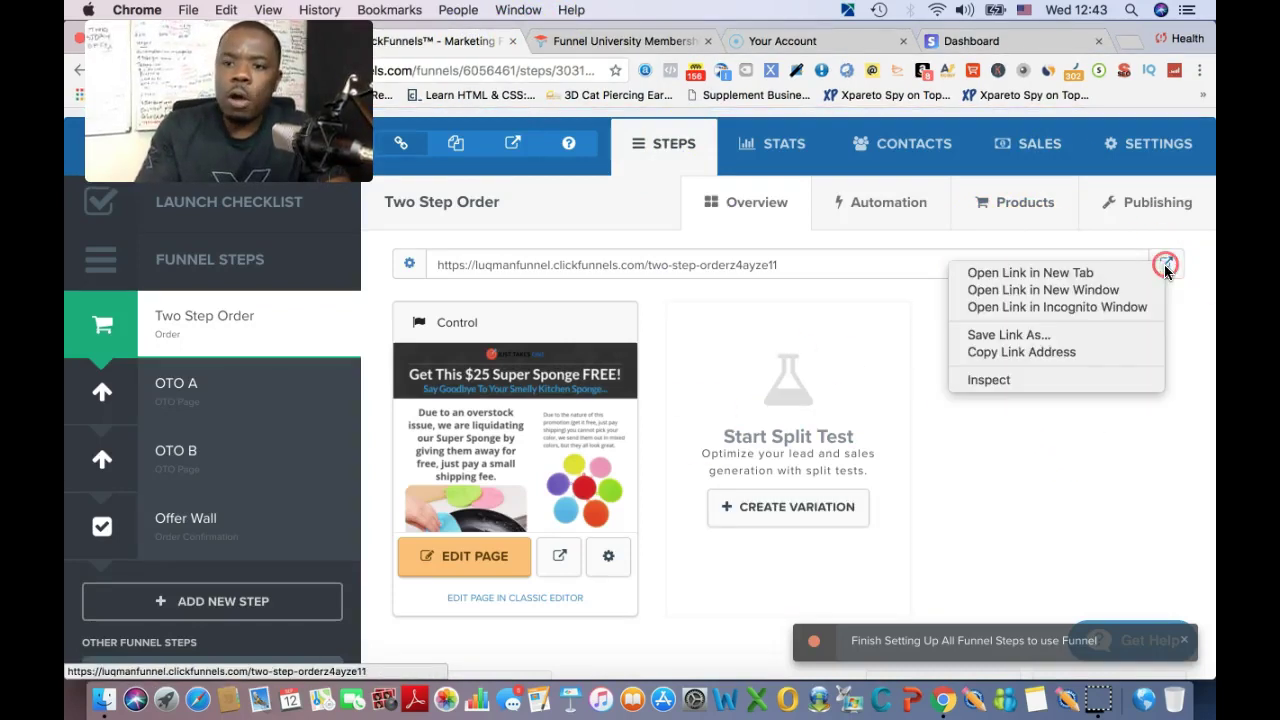
{"action": "left_click", "coordinate": [1108, 306]}
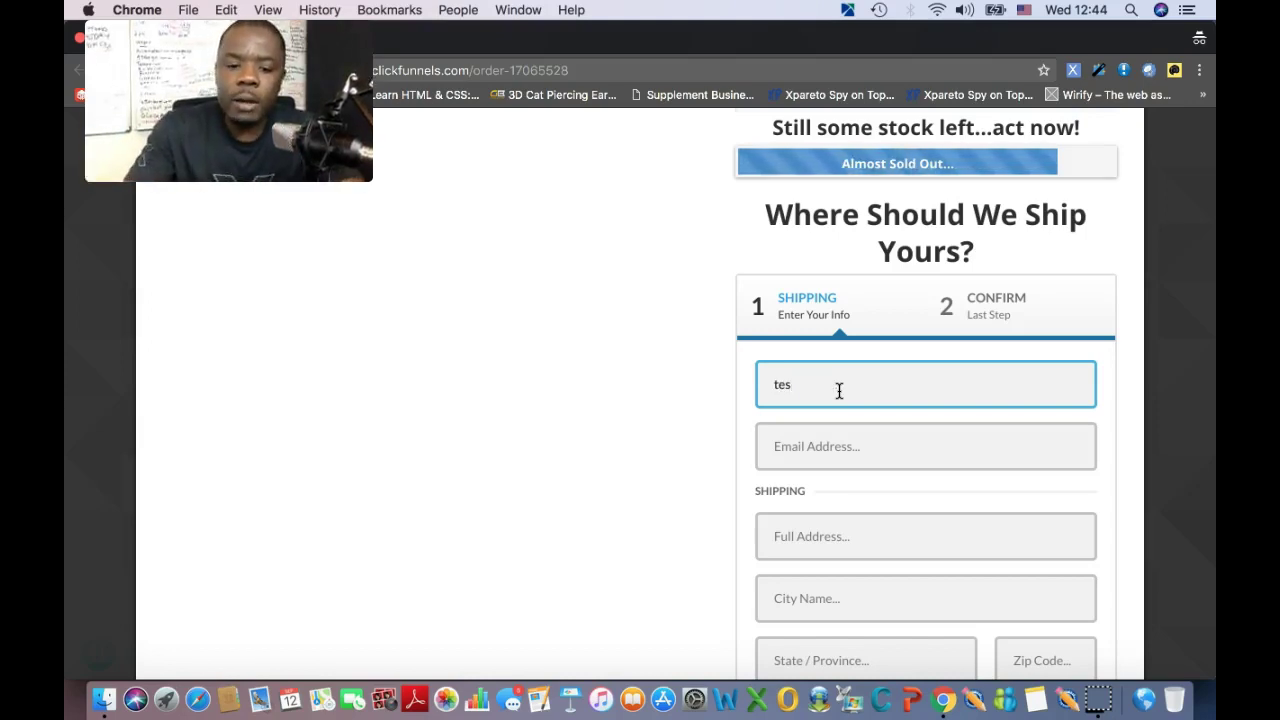
- Fill in the order form's email address and full address fields with "test"
{"action": "left_click", "coordinate": [857, 457]}
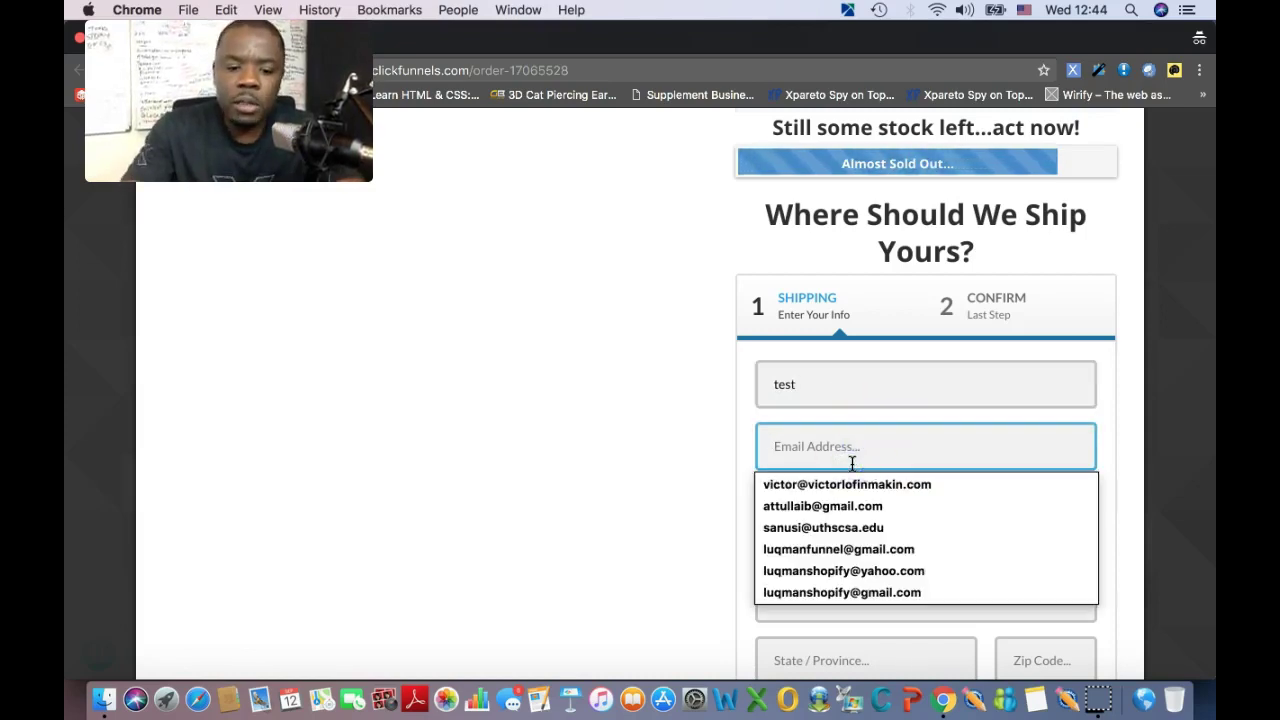
{"action": "type", "text": "test"}
{"action": "scroll", "coordinate": [931, 456], "scroll_direction": "down", "scroll_amount": 5}
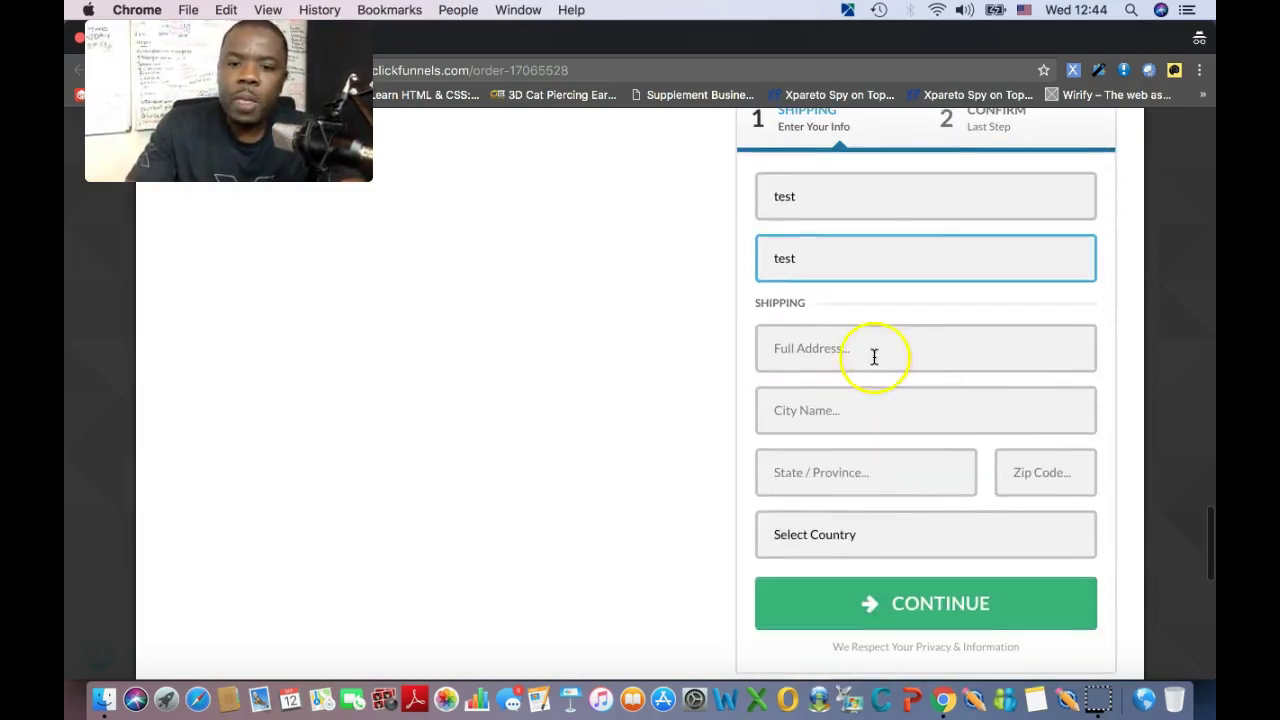
{"action": "scroll", "coordinate": [874, 354], "scroll_direction": "up", "scroll_amount": 15}
{"action": "scroll", "coordinate": [870, 384], "scroll_direction": "down", "scroll_amount": 15}
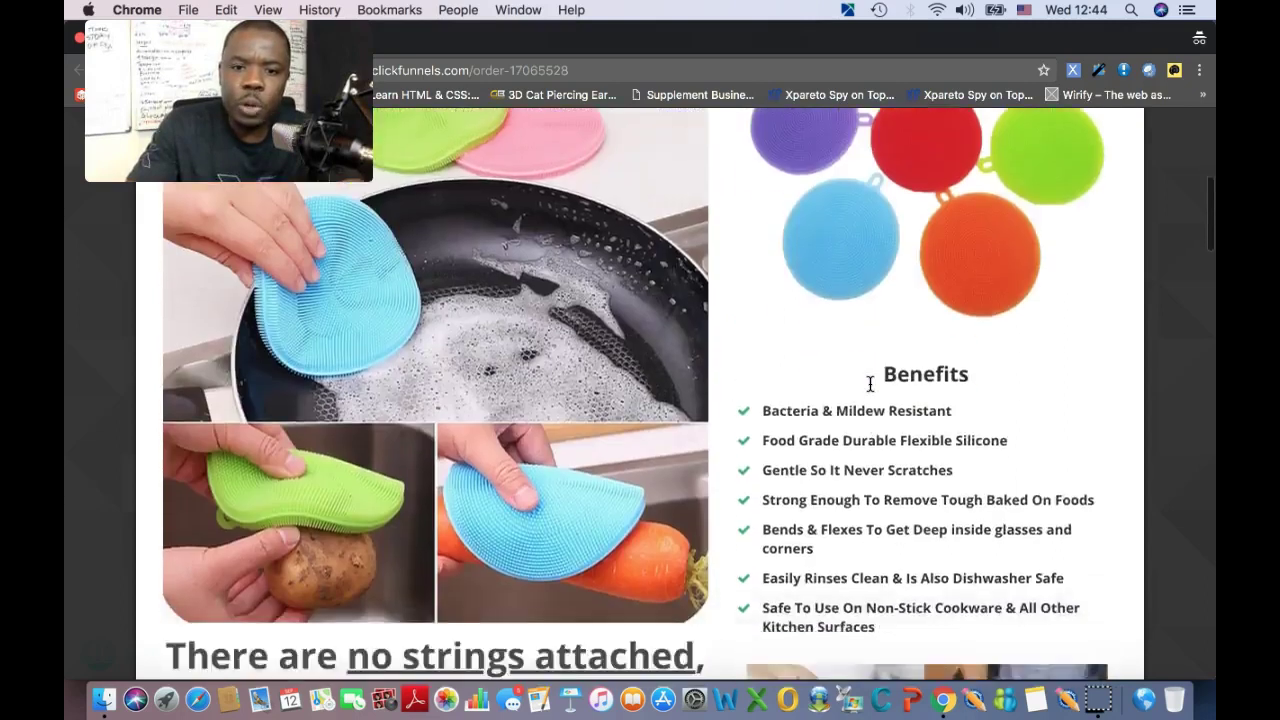
{"action": "scroll", "coordinate": [870, 384], "scroll_direction": "down", "scroll_amount": 5}
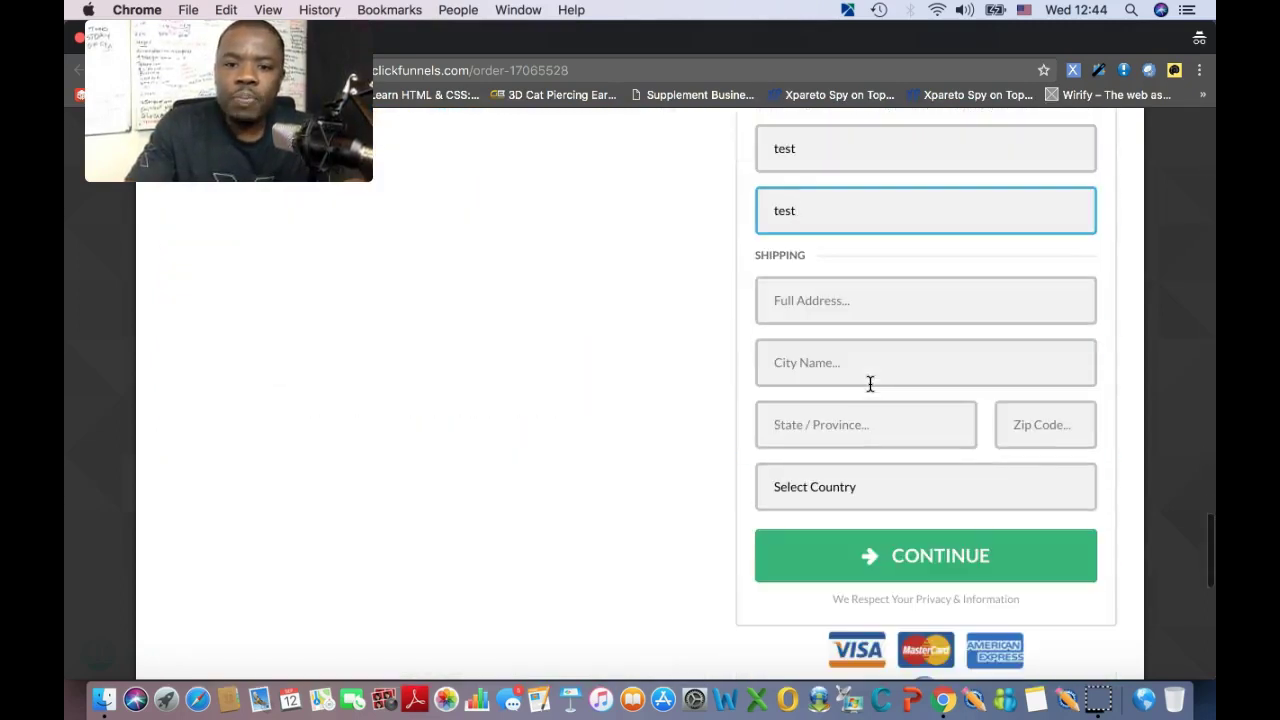
{"action": "left_click", "coordinate": [808, 296]}
{"action": "type", "text": "test"}
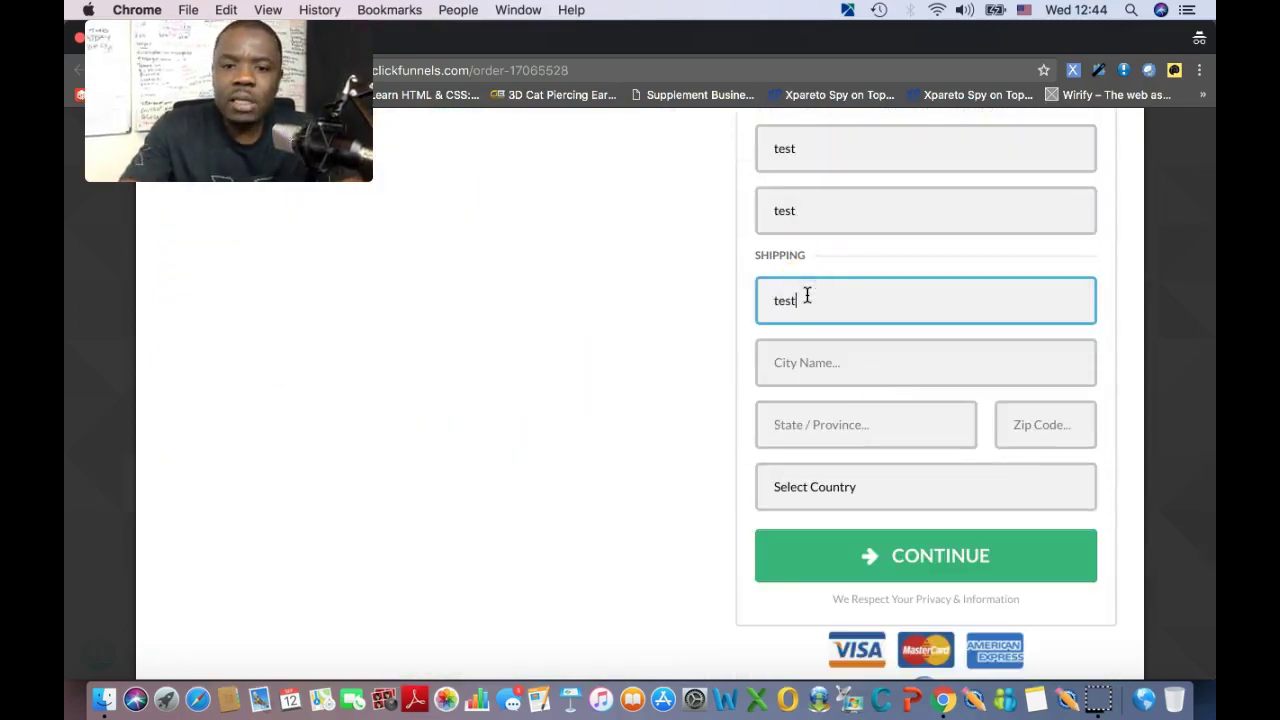
- Enter "test" as city, state and zip code, and select United States as the country
{"action": "left_click", "coordinate": [803, 361]}
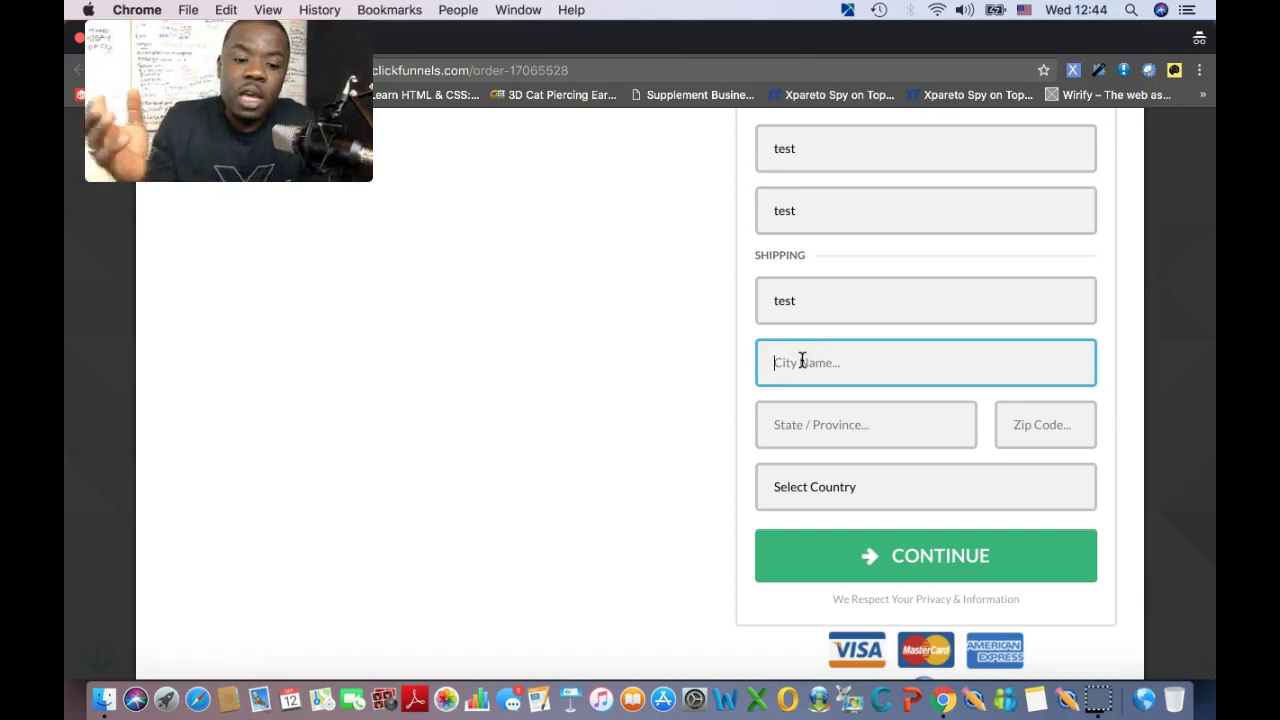
{"action": "type", "text": "test"}
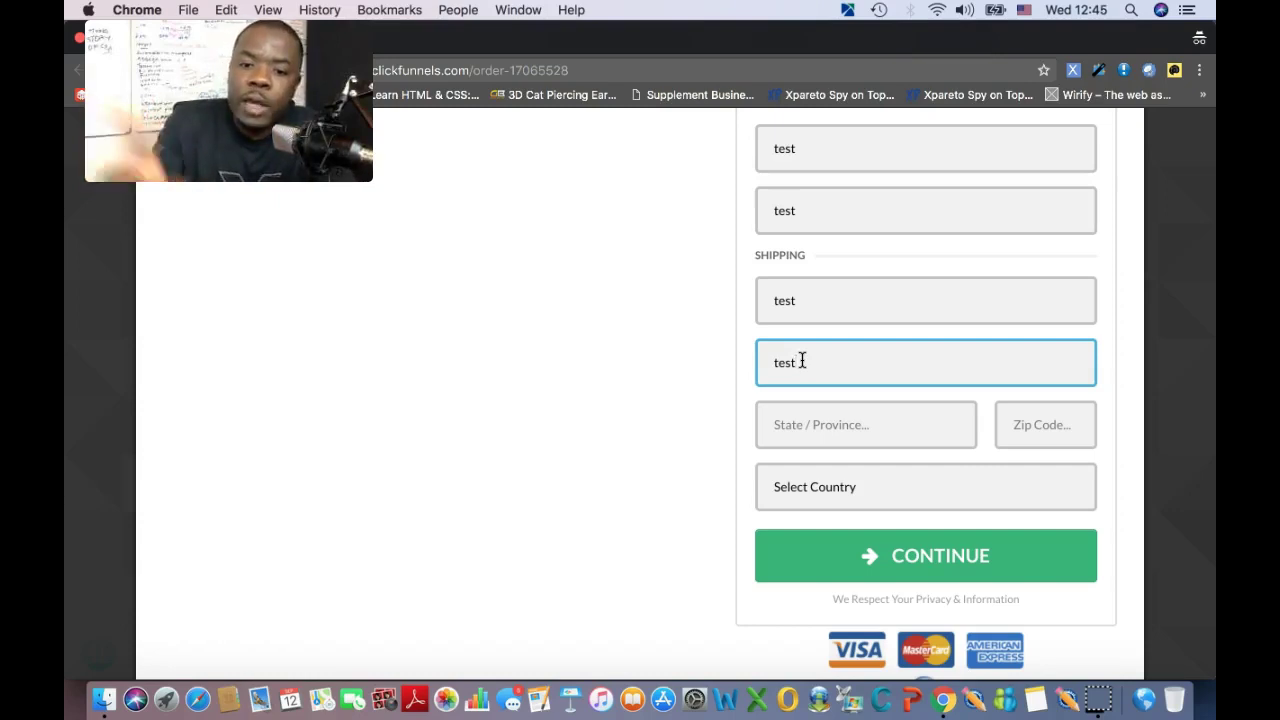
{"action": "left_click", "coordinate": [848, 423]}
{"action": "type", "text": "test"}
{"action": "left_click", "coordinate": [1034, 426]}
{"action": "type", "text": "test"}
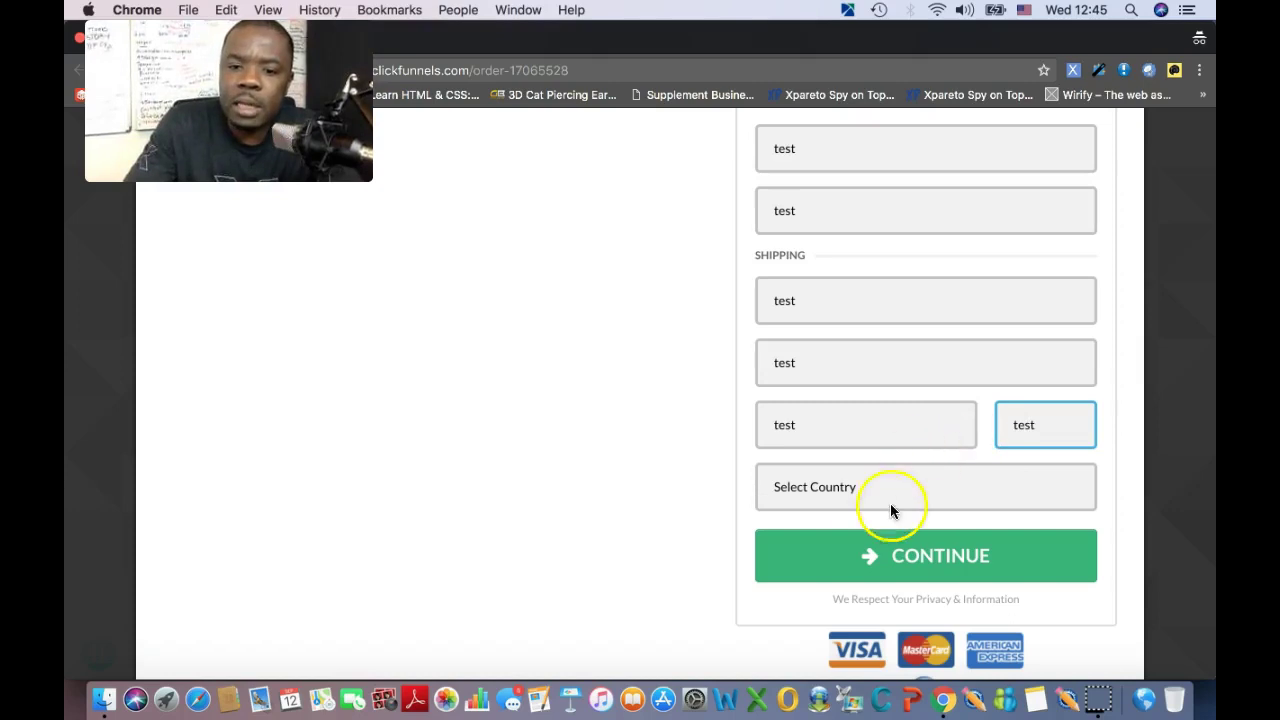
{"action": "left_click", "coordinate": [880, 502]}
{"action": "left_click", "coordinate": [843, 520]}
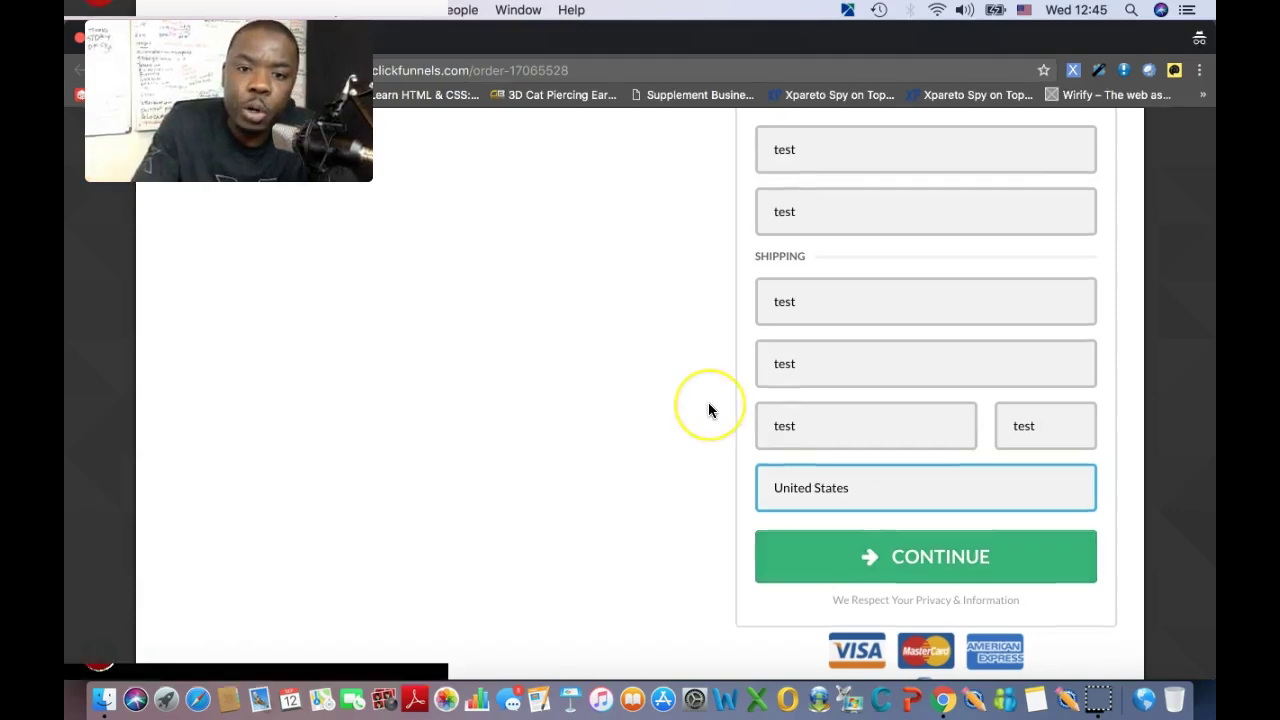
- Try to continue to the order form's Confirm step with the test shipping details
{"action": "scroll", "coordinate": [709, 409], "scroll_direction": "up", "scroll_amount": 10}
{"action": "scroll", "coordinate": [709, 409], "scroll_direction": "down", "scroll_amount": 5}
{"action": "scroll", "coordinate": [709, 409], "scroll_direction": "down", "scroll_amount": 10}
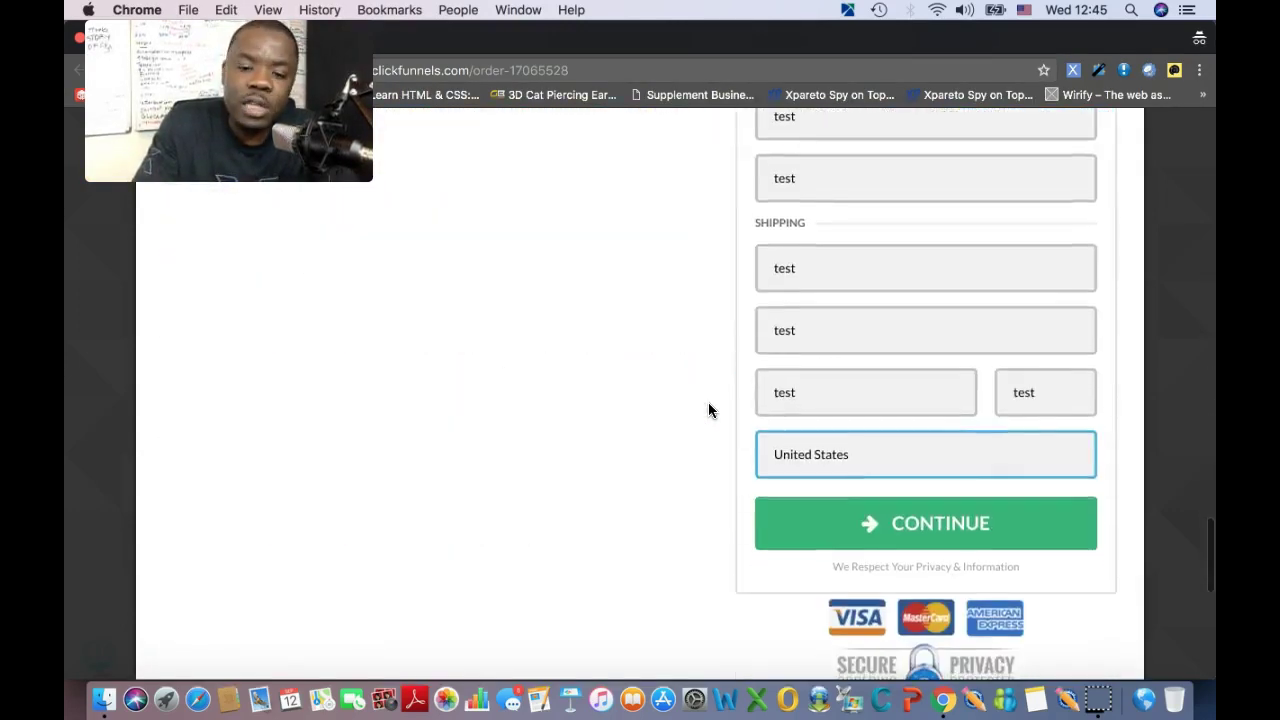
{"action": "scroll", "coordinate": [709, 409], "scroll_direction": "up", "scroll_amount": 1}
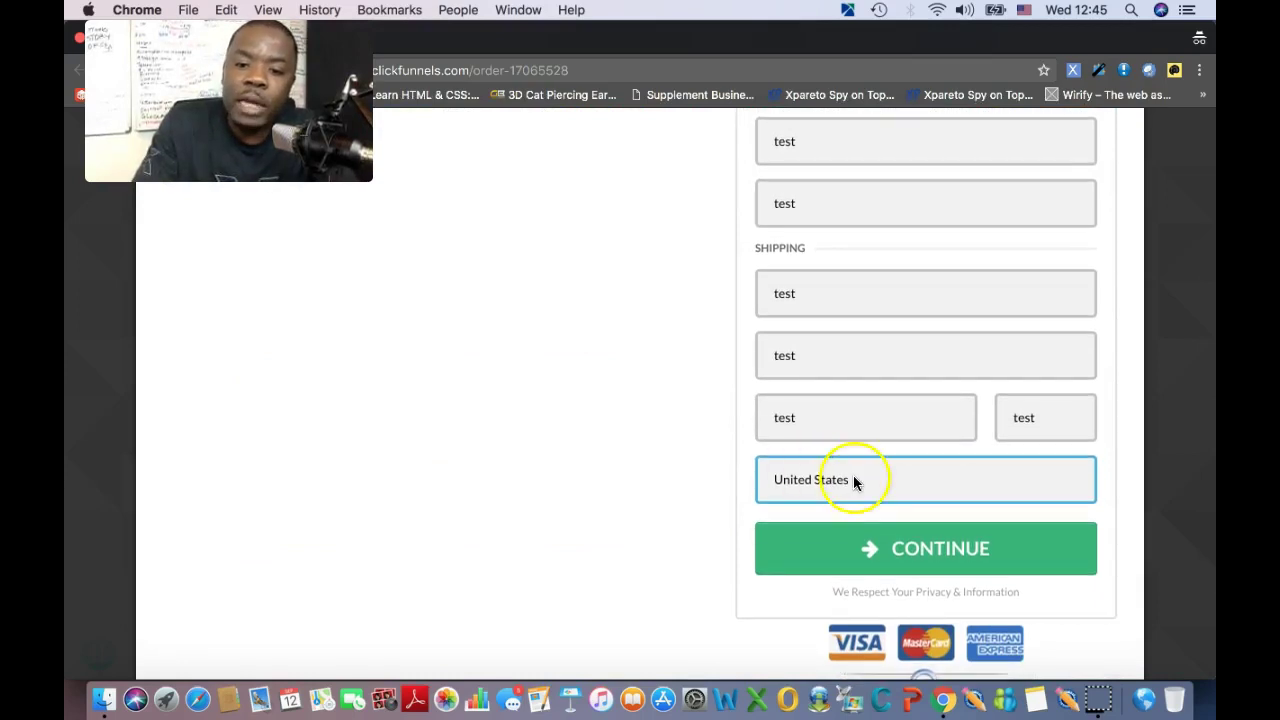
{"action": "left_click", "coordinate": [898, 553]}
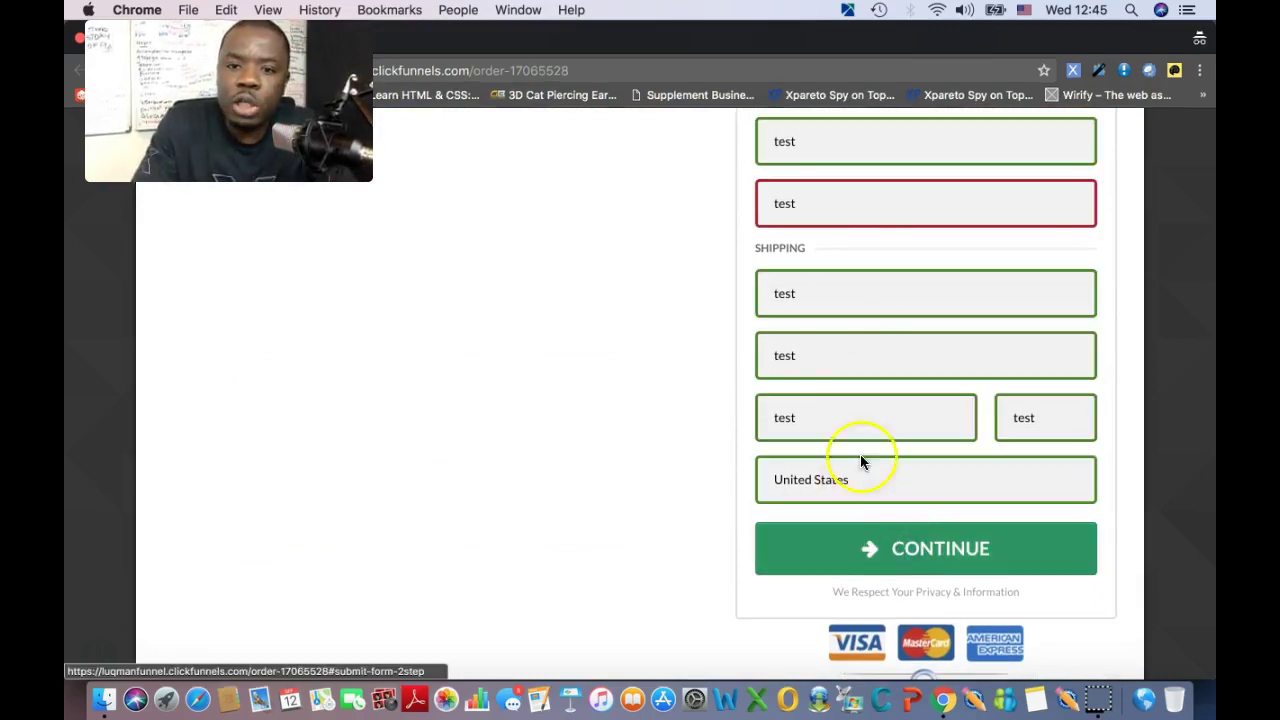
- Replace the email address entry with a complete e-mail address and continue to the order form's Confirm step
{"action": "left_click", "coordinate": [808, 206]}
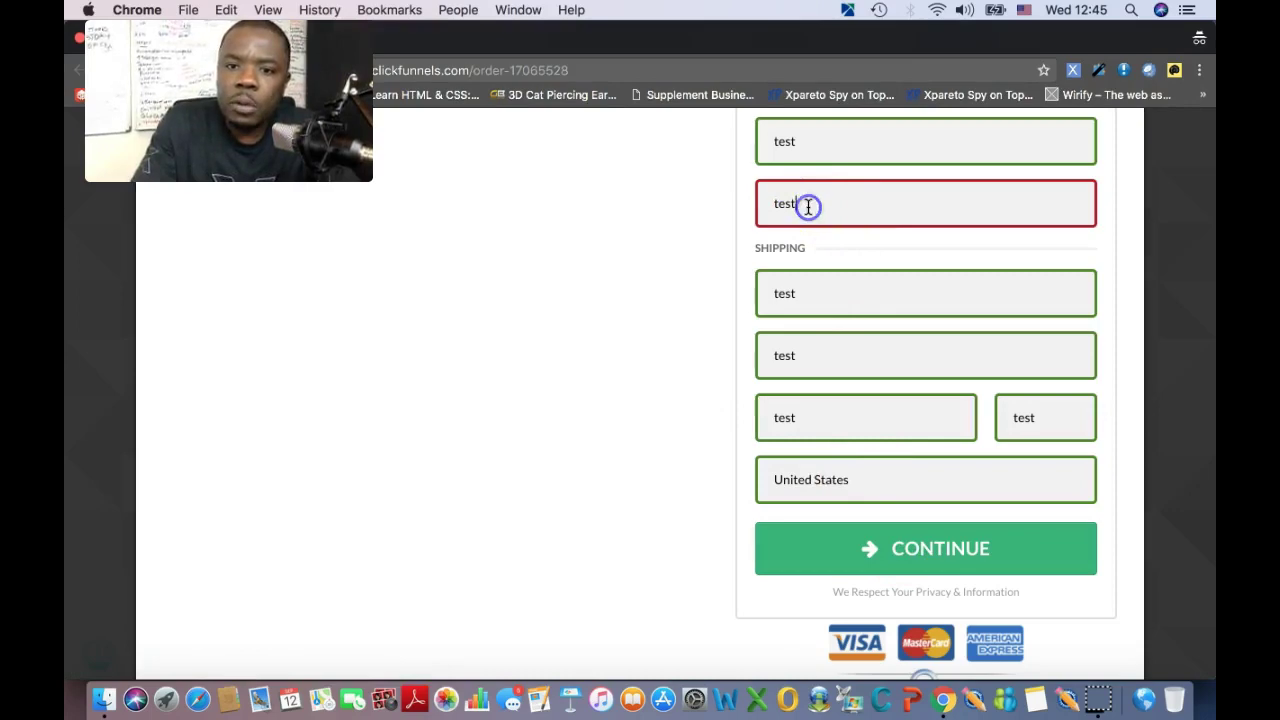
{"action": "scroll", "coordinate": [808, 206], "scroll_direction": "up", "scroll_amount": 3}
{"action": "left_click_drag", "start_coordinate": [806, 309], "coordinate": [757, 306]}
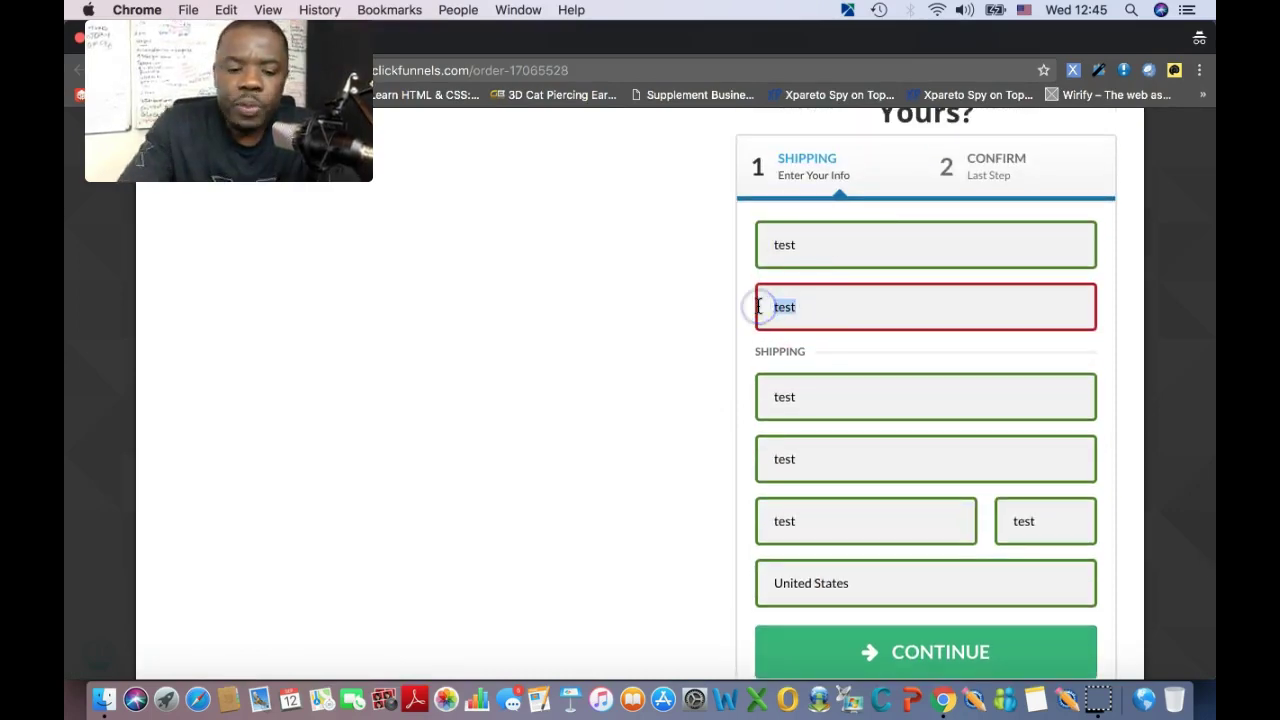
{"action": "scroll", "coordinate": [824, 361], "scroll_direction": "up", "scroll_amount": 5}
{"action": "scroll", "coordinate": [824, 361], "scroll_direction": "down", "scroll_amount": 10}
{"action": "scroll", "coordinate": [824, 361], "scroll_direction": "up", "scroll_amount": 6}
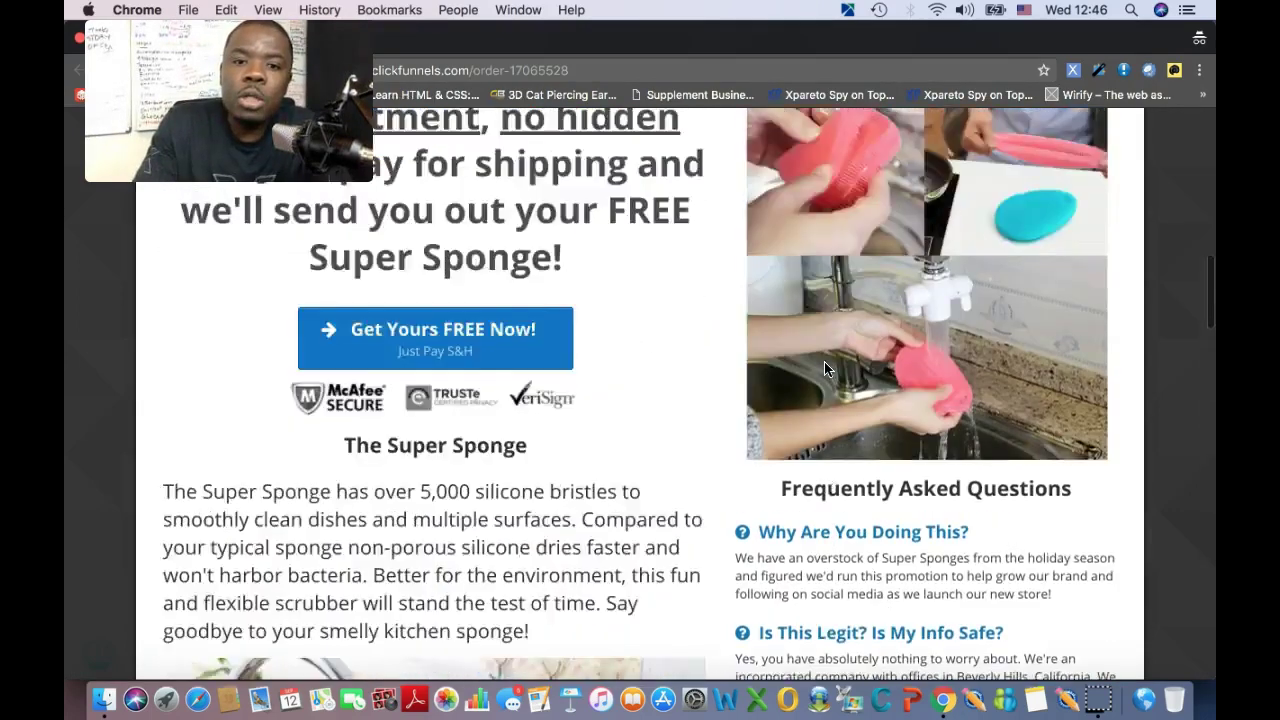
- Review the Super Sponge page's product content, payment fields, second-sponge offer and guarantee section
{"action": "scroll", "coordinate": [824, 361], "scroll_direction": "up", "scroll_amount": 10}
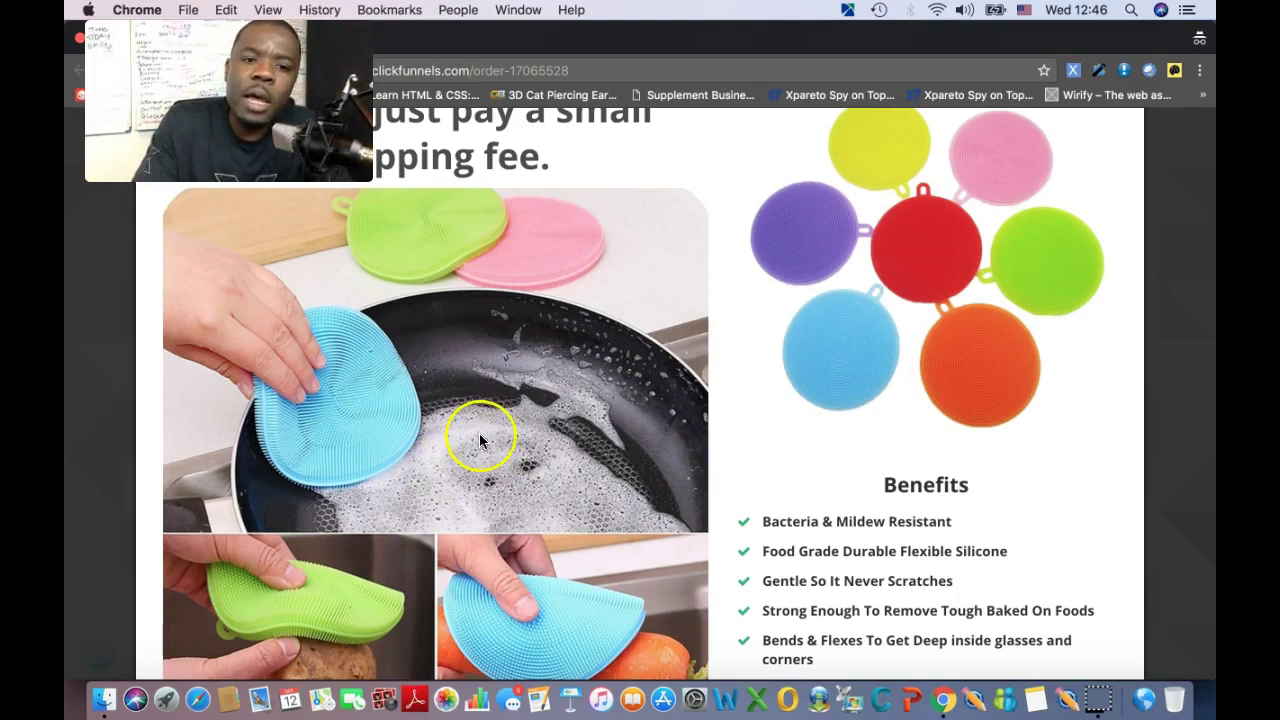
{"action": "scroll", "coordinate": [479, 433], "scroll_direction": "down", "scroll_amount": 1}
{"action": "scroll", "coordinate": [479, 433], "scroll_direction": "up", "scroll_amount": 1}
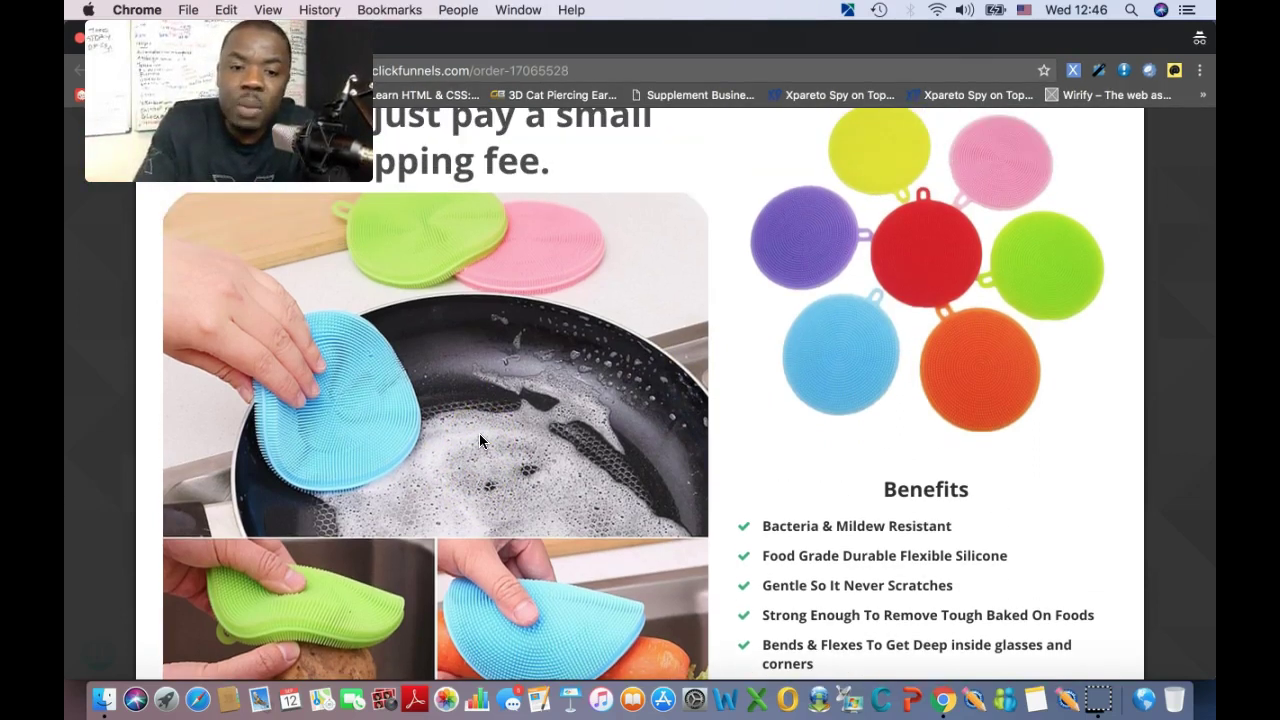
{"action": "scroll", "coordinate": [480, 440], "scroll_direction": "down", "scroll_amount": 10}
{"action": "scroll", "coordinate": [479, 440], "scroll_direction": "down", "scroll_amount": 15}
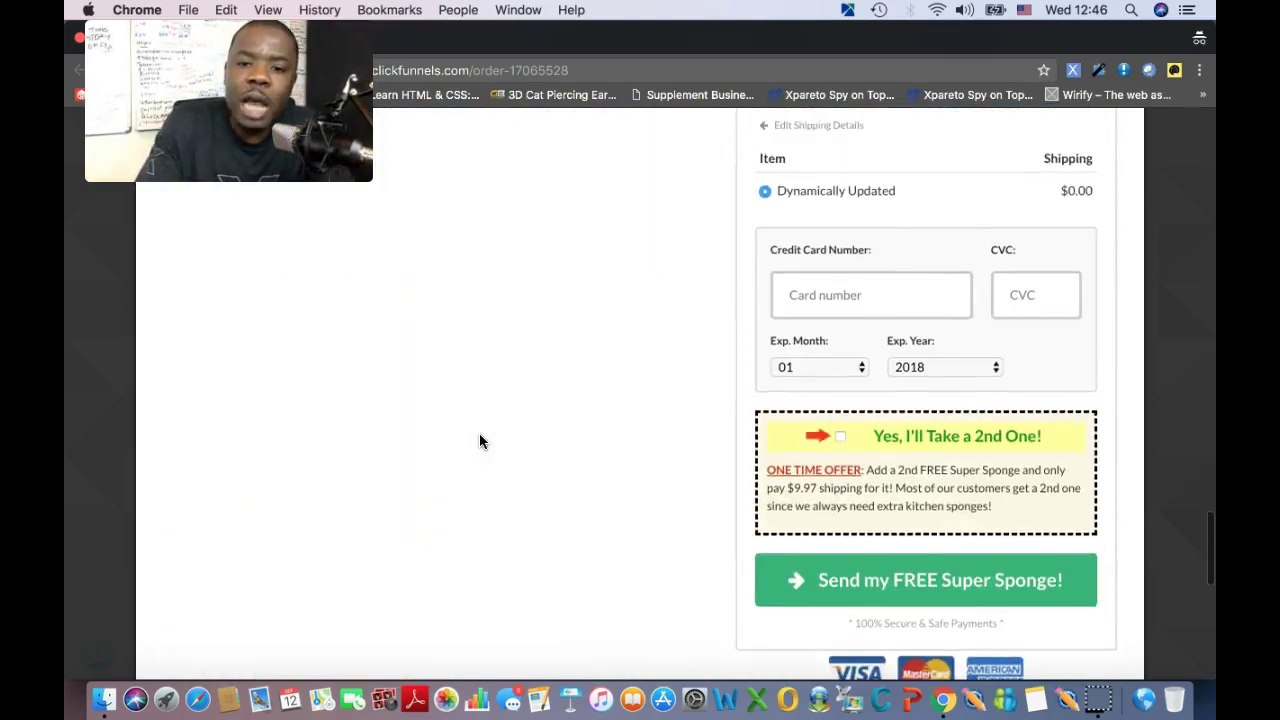
{"action": "left_click", "coordinate": [644, 377]}
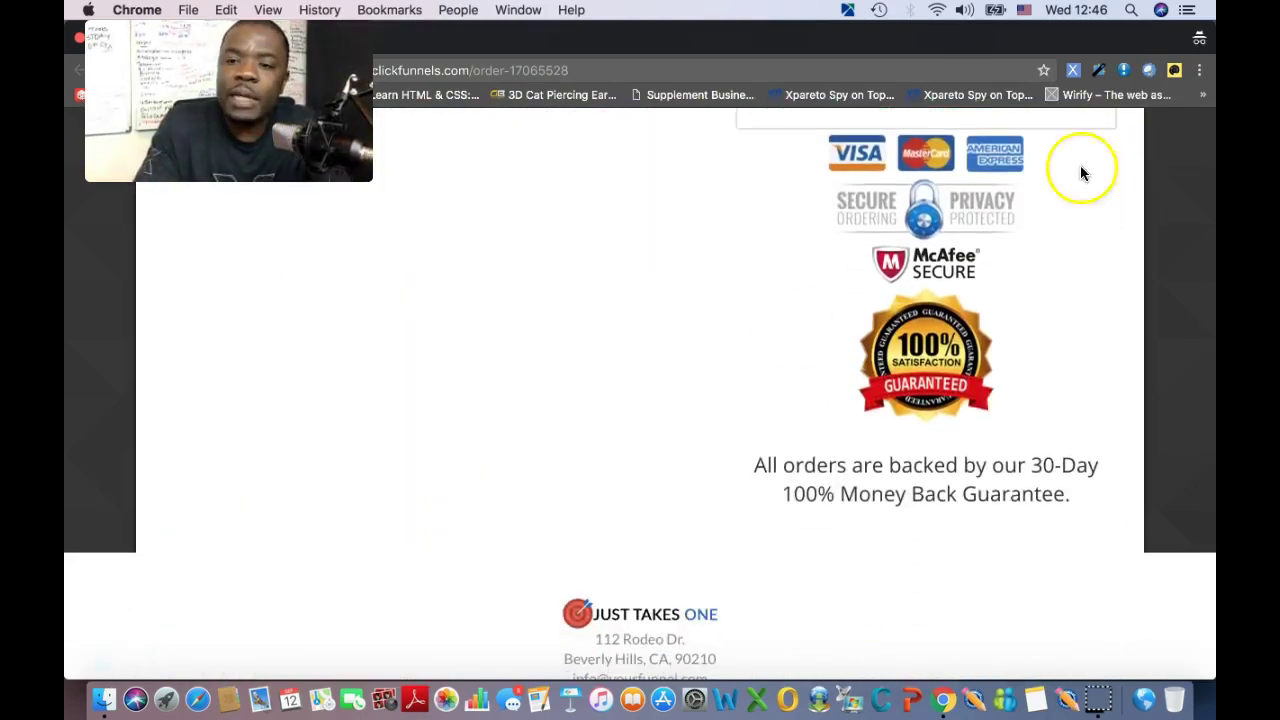
- Put away the incognito order page and open the Funnels list in ClickFunnels
{"action": "left_click_drag", "start_coordinate": [634, 37], "coordinate": [655, 229]}
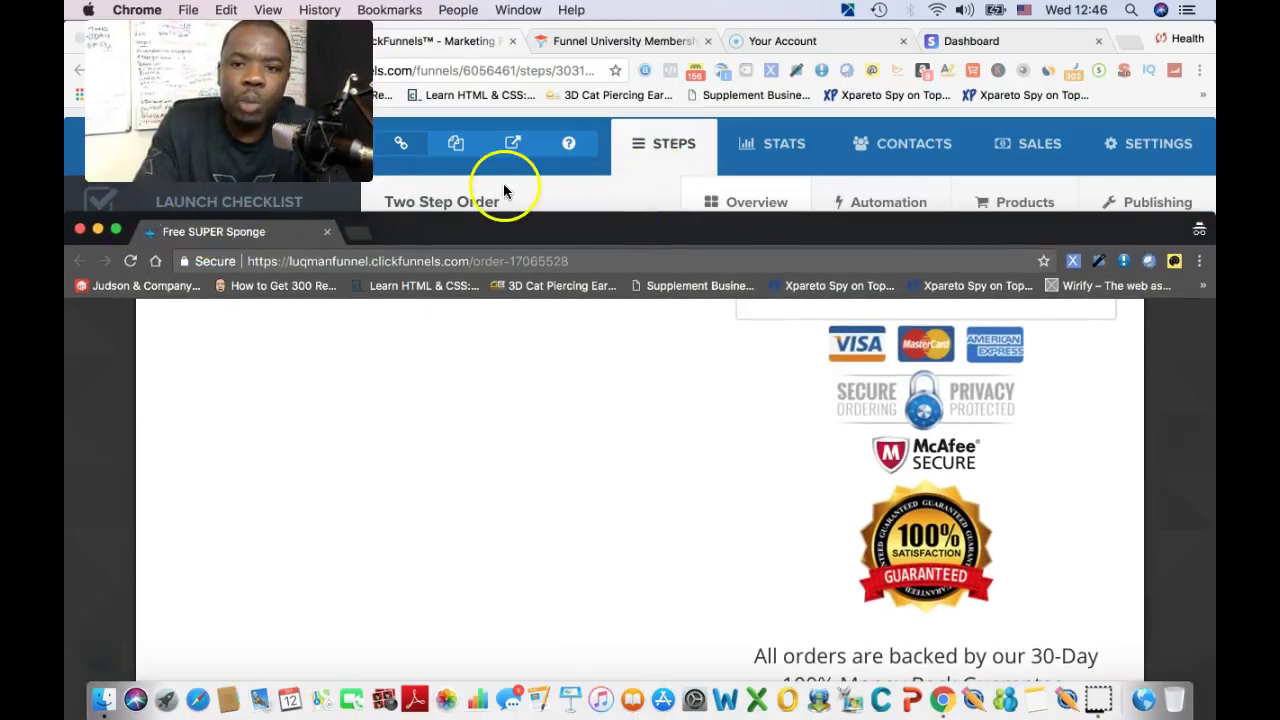
{"action": "left_click_drag", "start_coordinate": [970, 235], "coordinate": [1106, 200]}
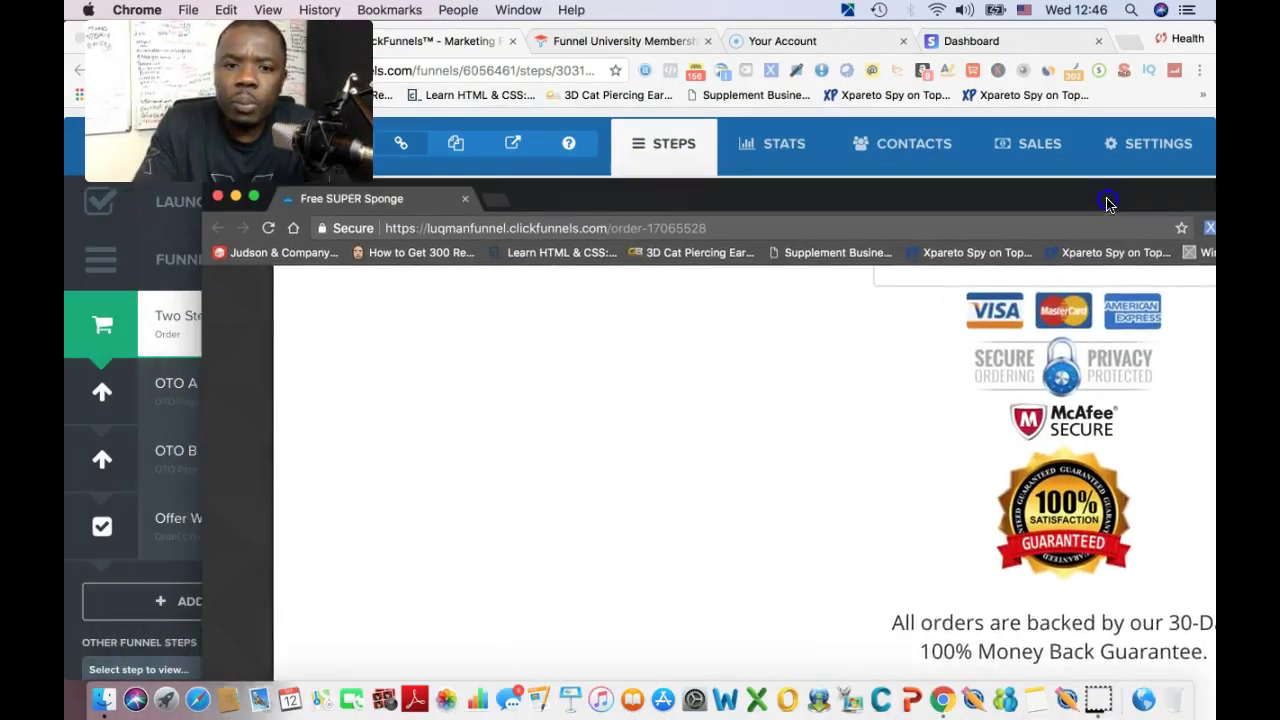
{"action": "left_click", "coordinate": [250, 194]}
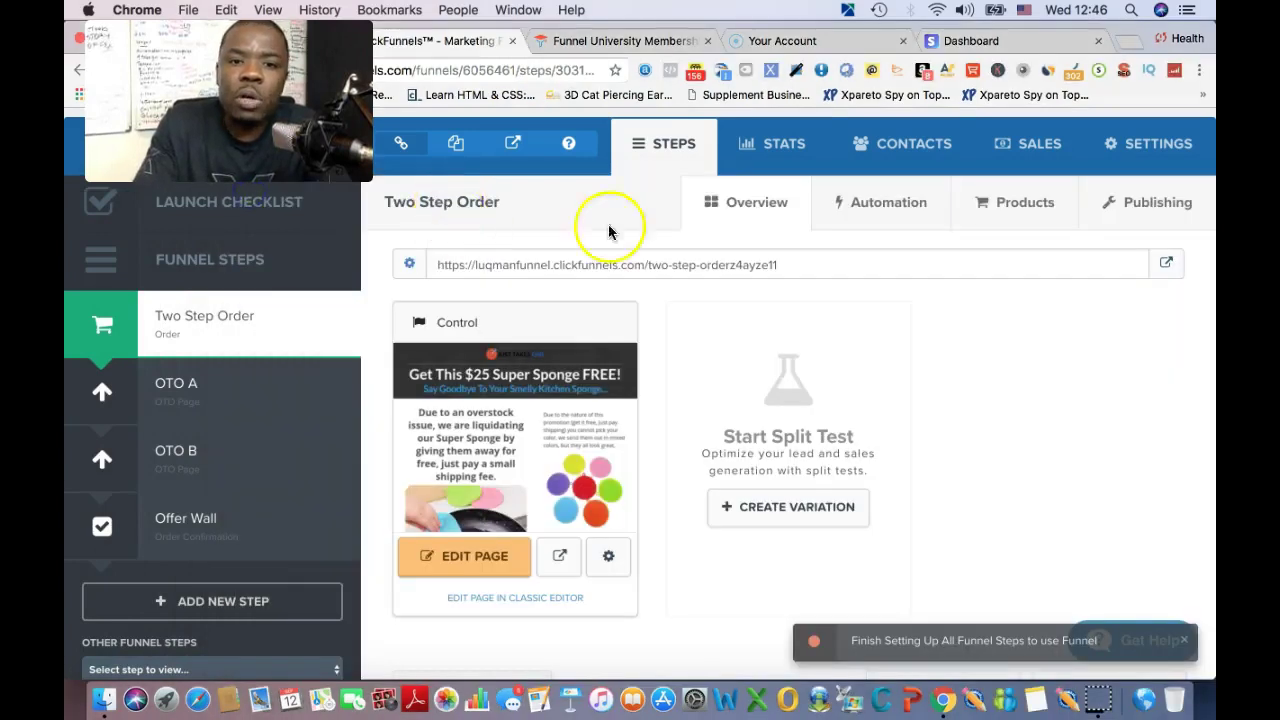
{"action": "scroll", "coordinate": [740, 300], "scroll_direction": "up", "scroll_amount": 2}
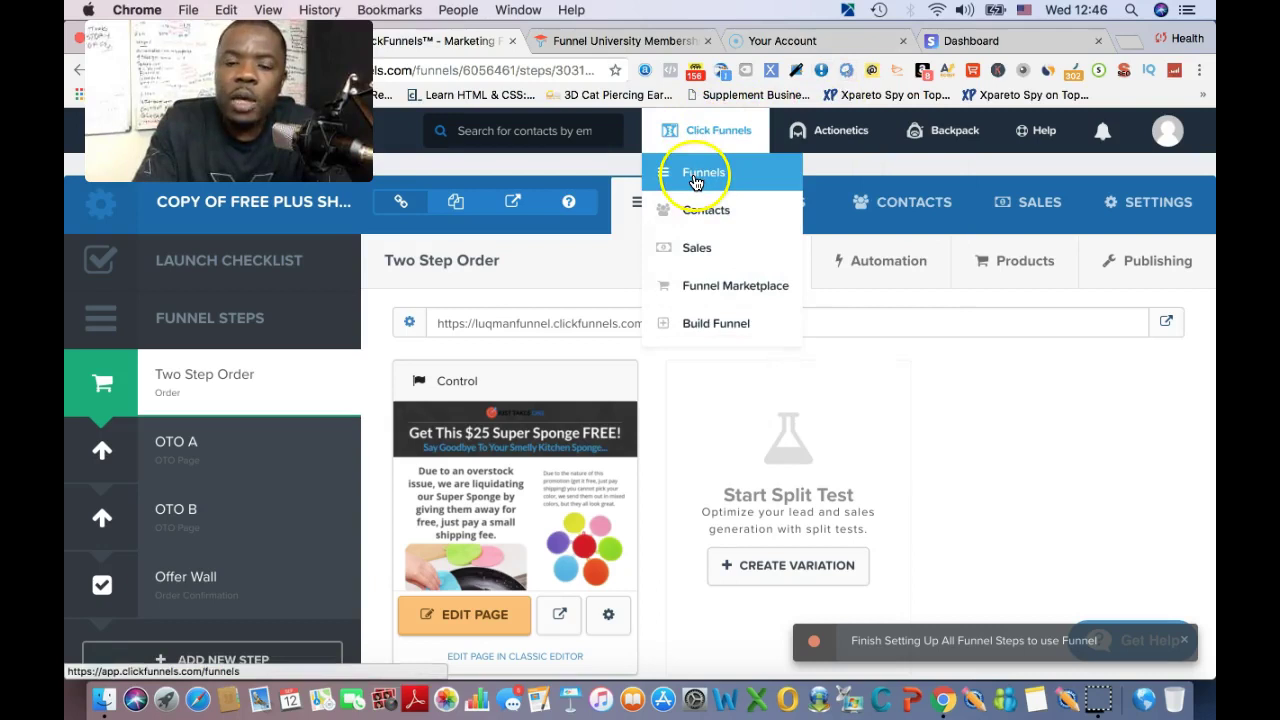
{"action": "left_click", "coordinate": [695, 176]}
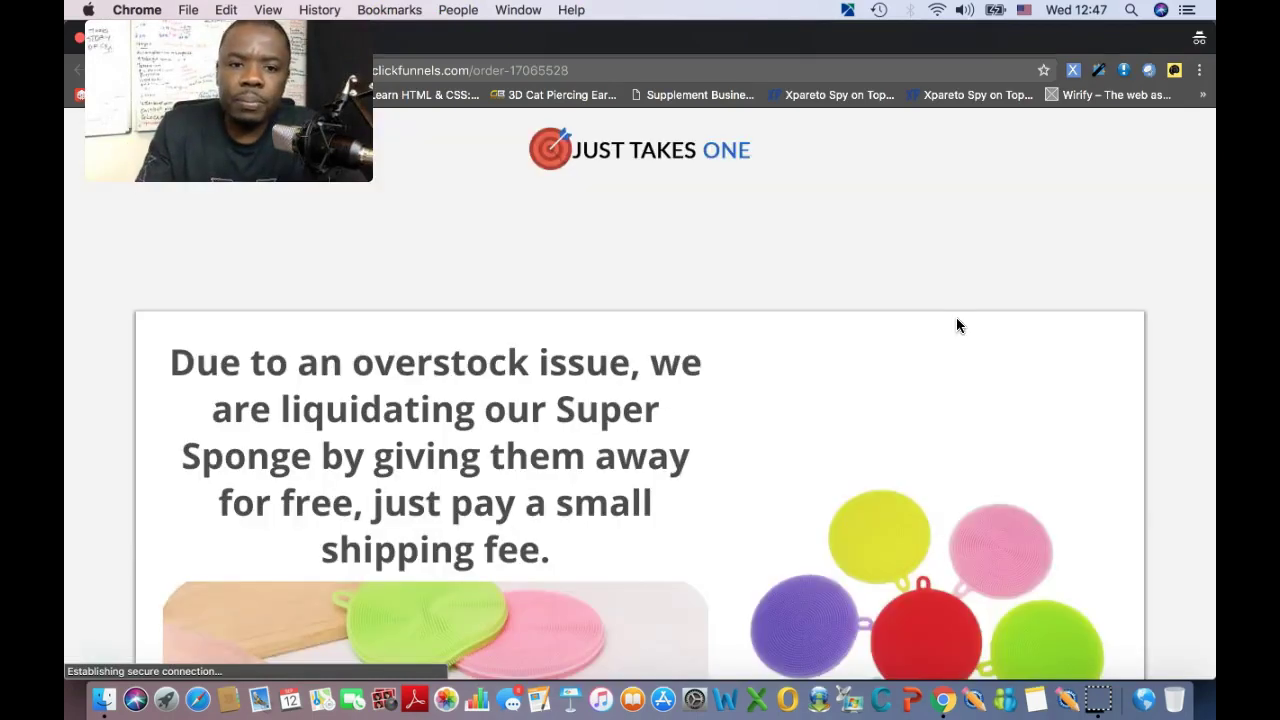
- Examine the order page's pricing, claimed-orders analytics and shipping form, and put the incognito window away
{"action": "scroll", "coordinate": [957, 325], "scroll_direction": "down", "scroll_amount": 20}
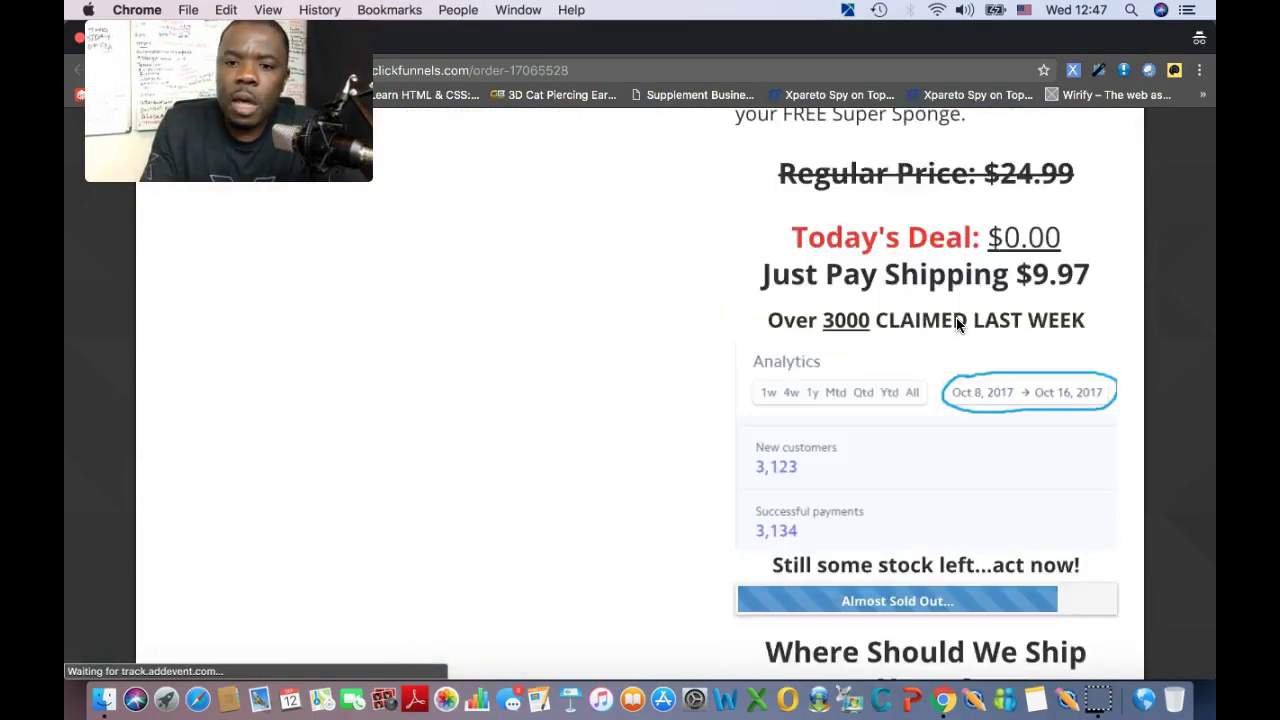
{"action": "scroll", "coordinate": [957, 323], "scroll_direction": "down", "scroll_amount": 8}
{"action": "scroll", "coordinate": [956, 320], "scroll_direction": "up", "scroll_amount": 1}
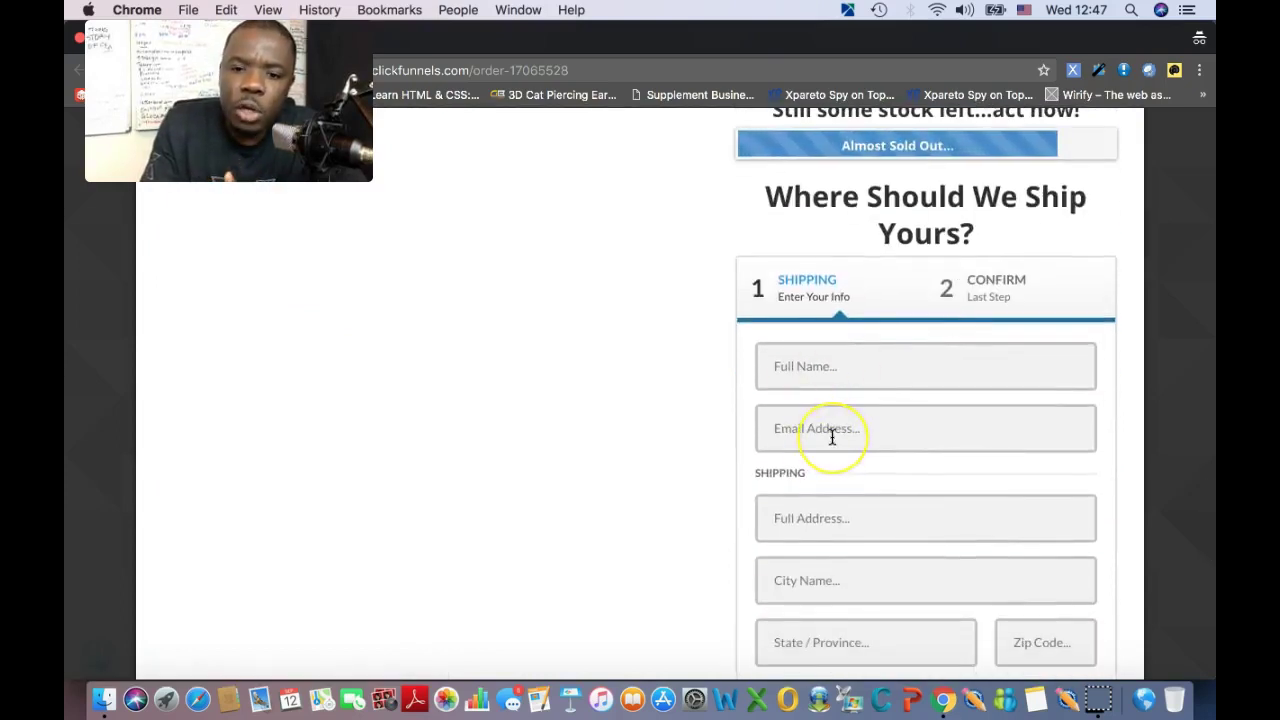
{"action": "scroll", "coordinate": [832, 437], "scroll_direction": "down", "scroll_amount": 1}
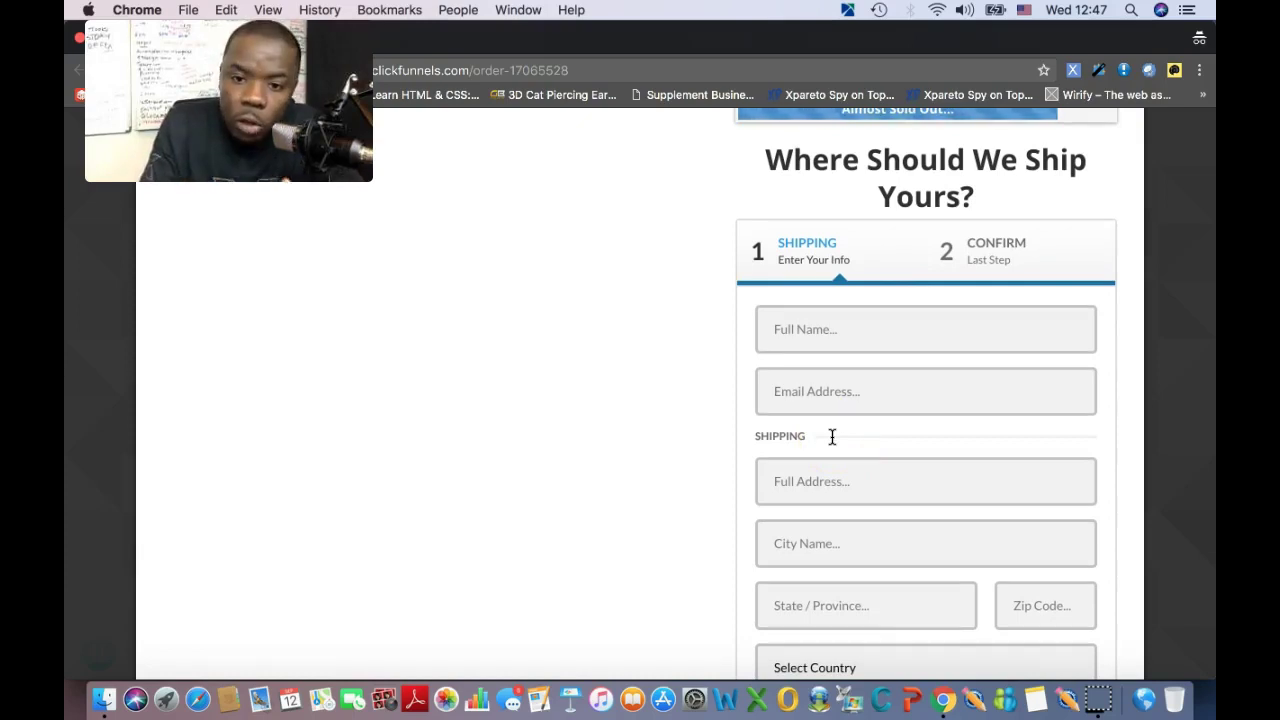
{"action": "scroll", "coordinate": [832, 437], "scroll_direction": "up", "scroll_amount": 5}
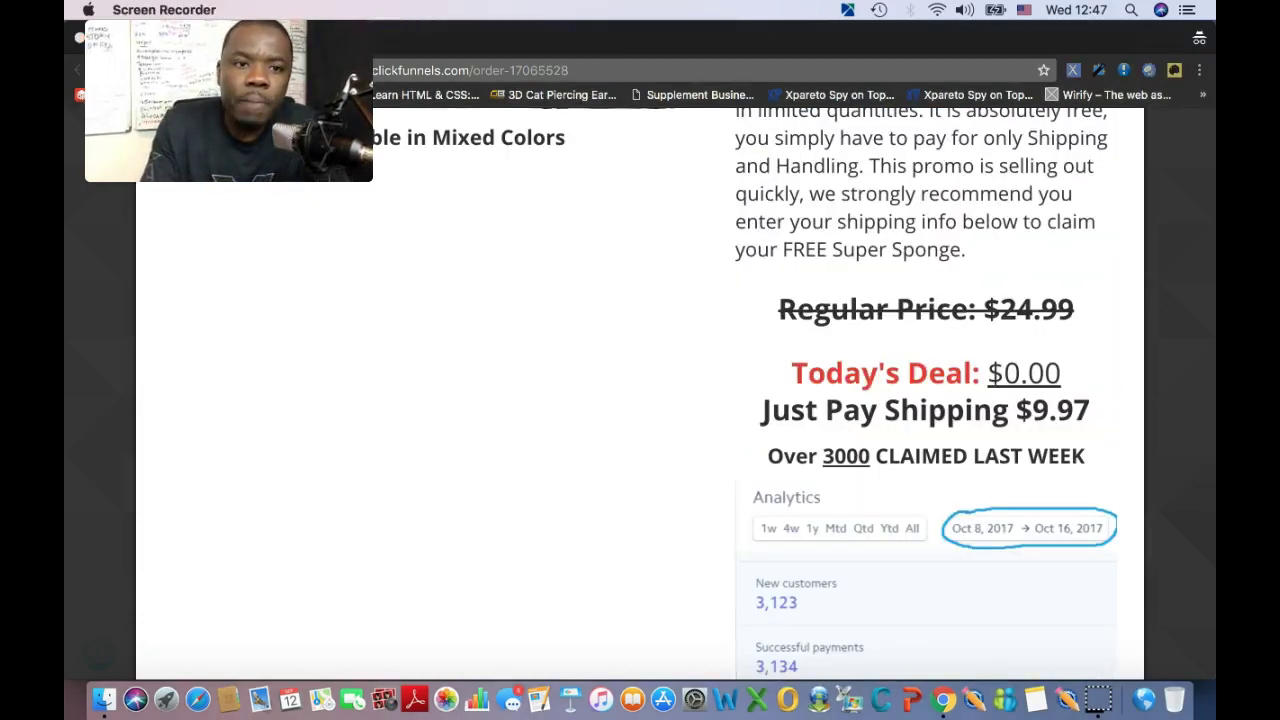
{"action": "left_click", "coordinate": [445, 55]}
{"action": "left_click_drag", "start_coordinate": [445, 55], "coordinate": [427, 232]}
{"action": "left_click", "coordinate": [427, 230]}
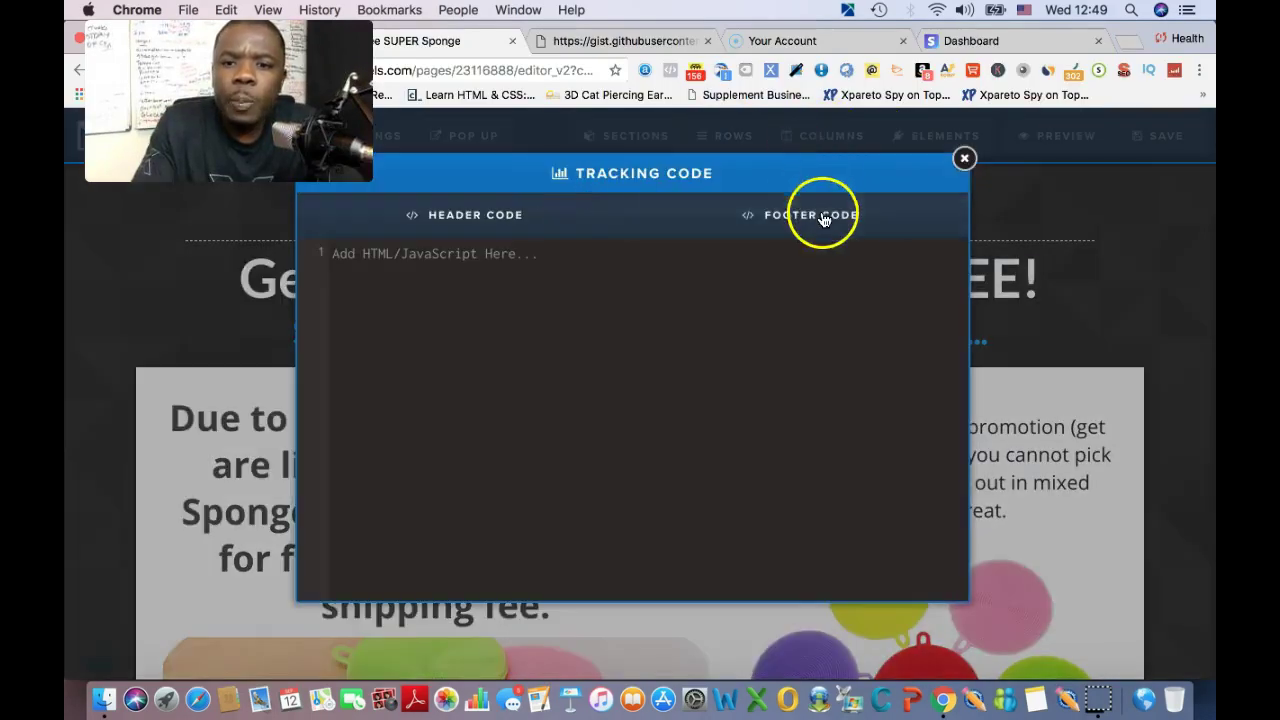
- Replace the page's footer tracking code with the copied quantity-selector script and styles, and close the tracking code dialog
{"action": "left_click", "coordinate": [822, 214]}
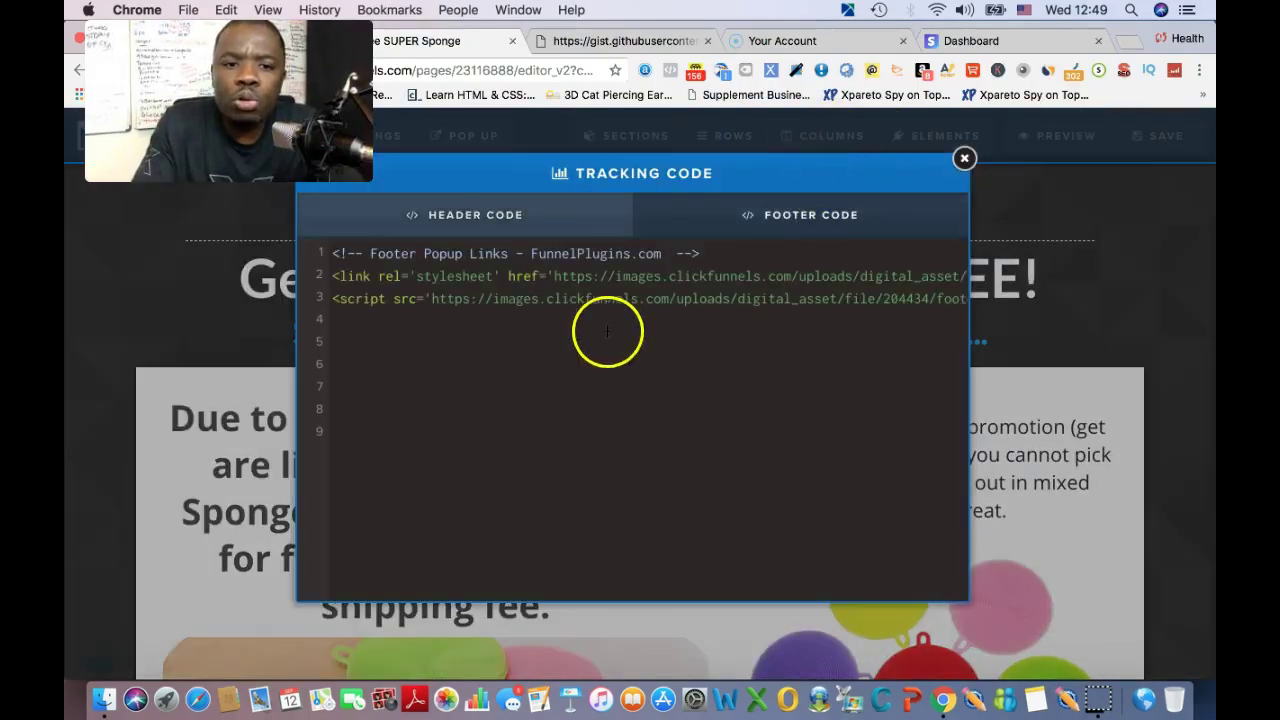
{"action": "left_click_drag", "start_coordinate": [494, 357], "coordinate": [452, 192]}
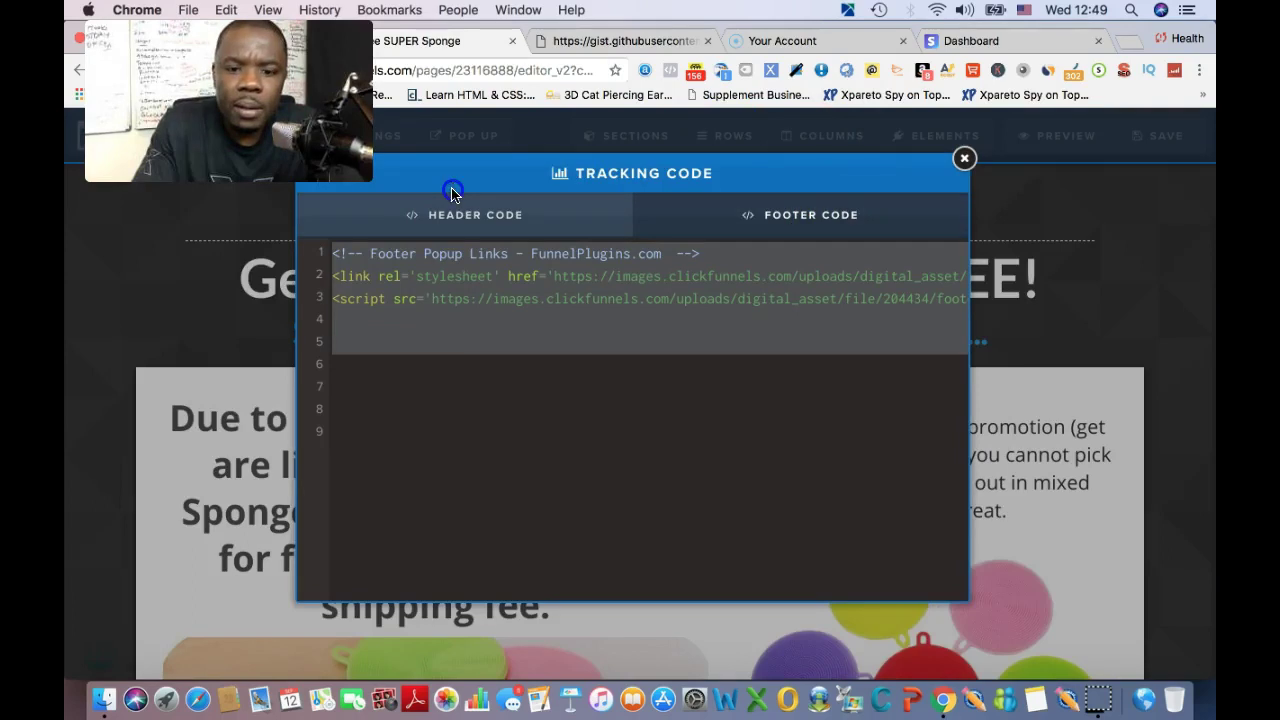
{"action": "key", "text": "BackSpace"}
{"action": "left_click", "coordinate": [391, 414]}
{"action": "key", "text": "super+v"}
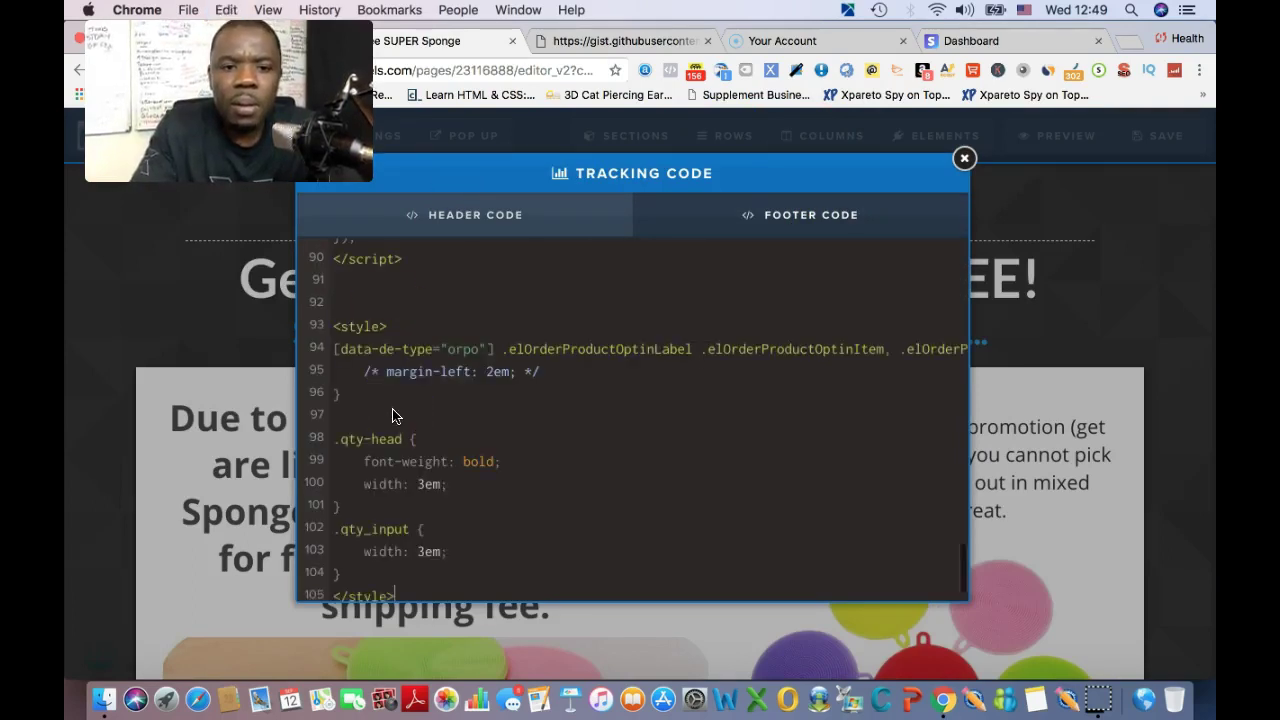
{"action": "left_click", "coordinate": [1050, 193]}
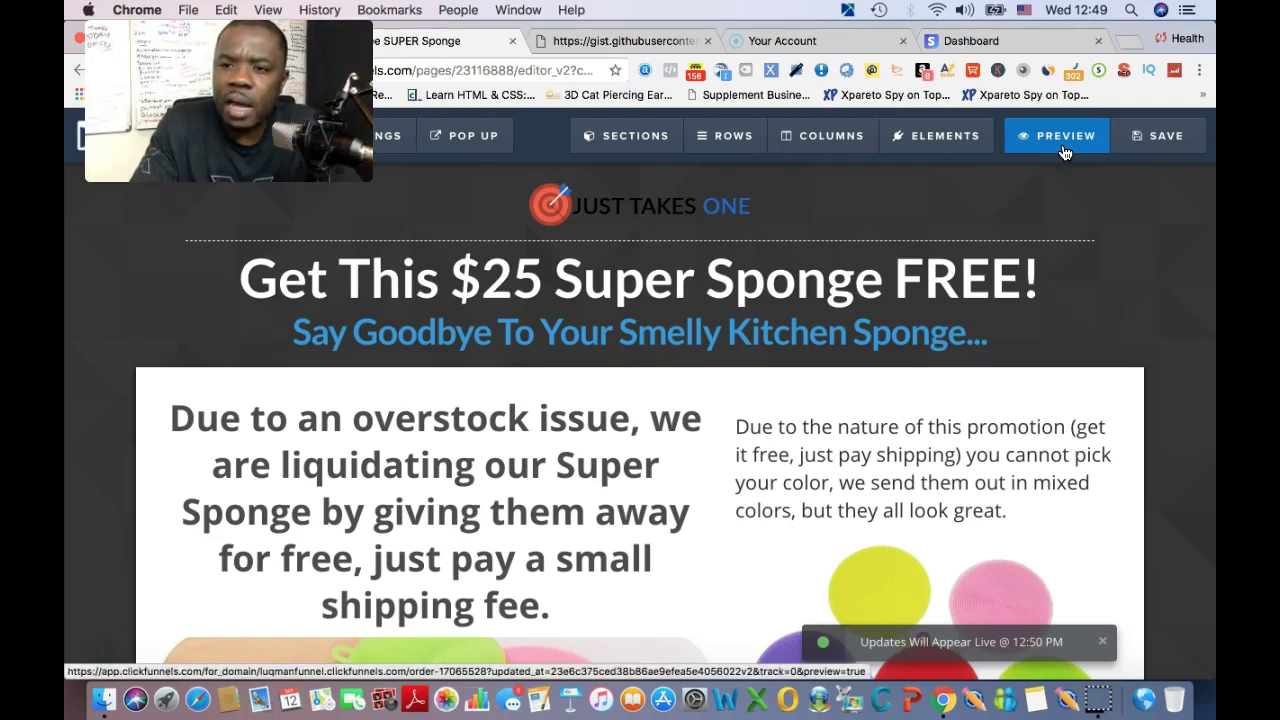
- Open the order page preview in an incognito window and go to its shipping form
{"action": "right_click", "coordinate": [1058, 158]}
{"action": "left_click", "coordinate": [1010, 187]}
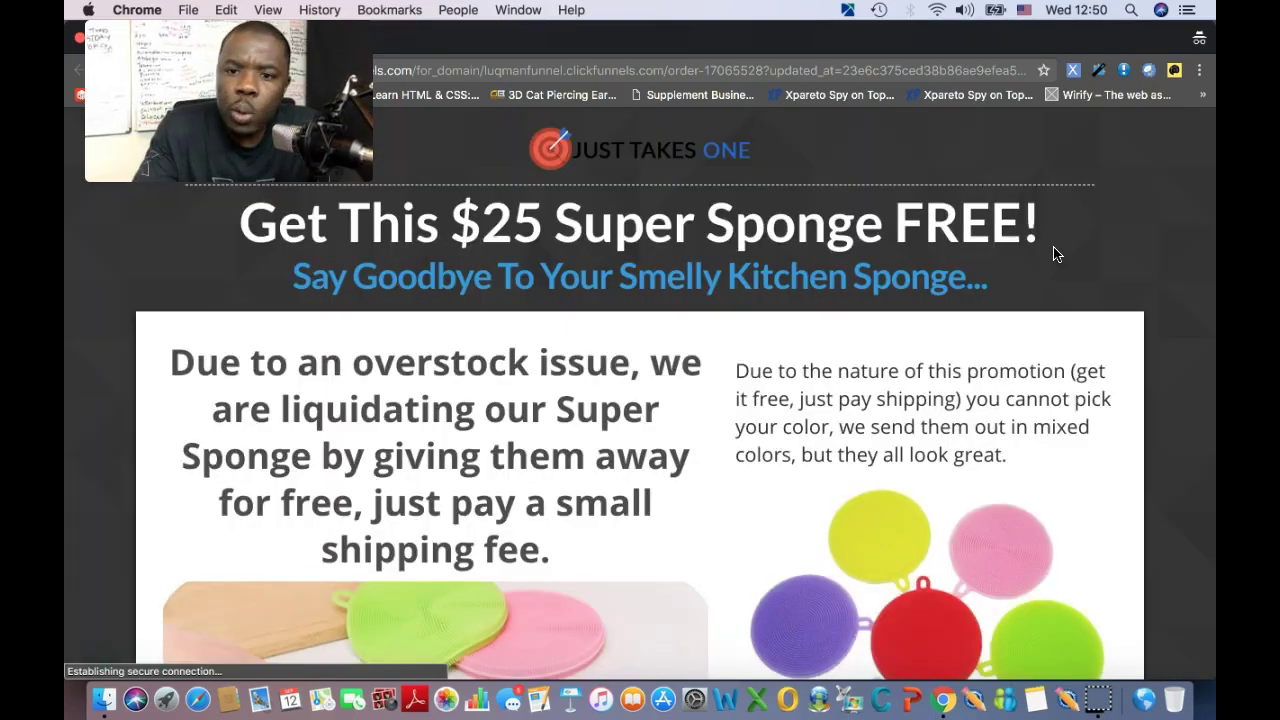
{"action": "scroll", "coordinate": [1056, 254], "scroll_direction": "down", "scroll_amount": 10}
{"action": "scroll", "coordinate": [1053, 246], "scroll_direction": "down", "scroll_amount": 15}
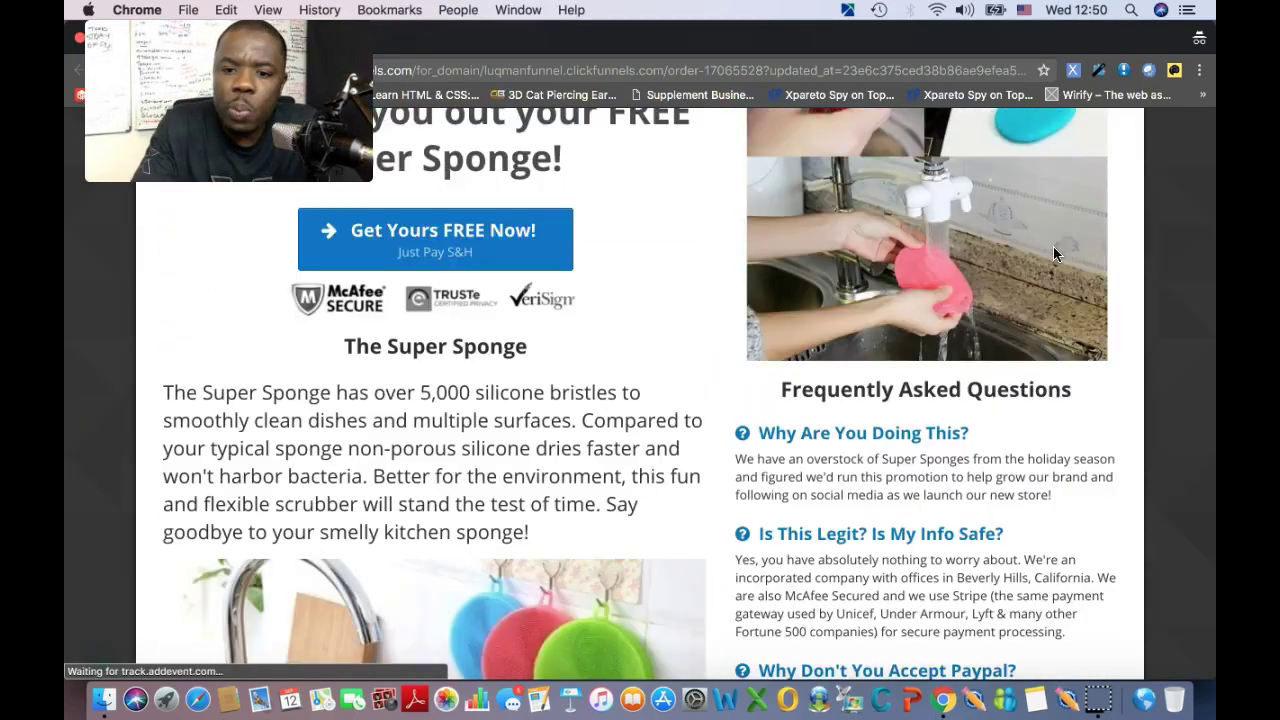
- Enter "test" as the full name and fill in the e-mail address with a saved entry
{"action": "left_click", "coordinate": [786, 320]}
{"action": "type", "text": "test"}
{"action": "left_click", "coordinate": [794, 391]}
{"action": "type", "text": "test"}
{"action": "left_click", "coordinate": [806, 414]}
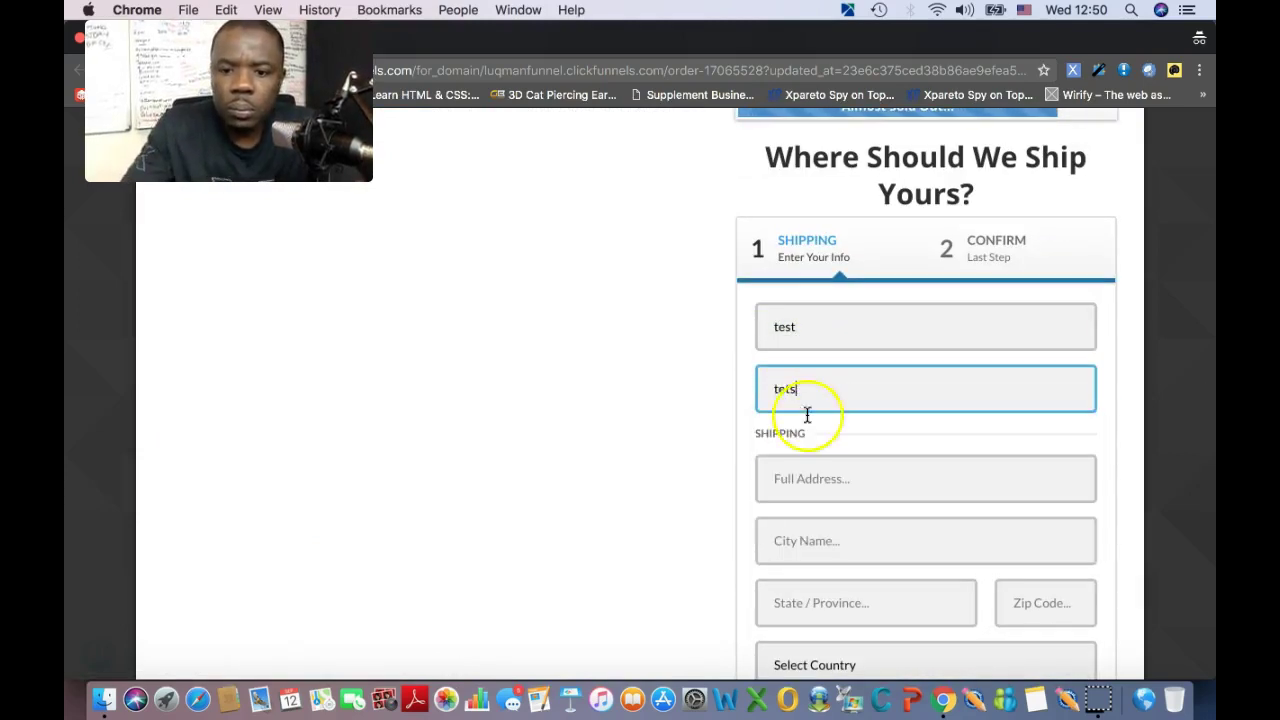
{"action": "key", "text": "BackSpace"}
{"action": "left_click", "coordinate": [812, 390]}
{"action": "left_click", "coordinate": [806, 428]}
- Fill in the shipping address, city and state with placeholder test text and enter a zip code of six nines
{"action": "left_click", "coordinate": [794, 501]}
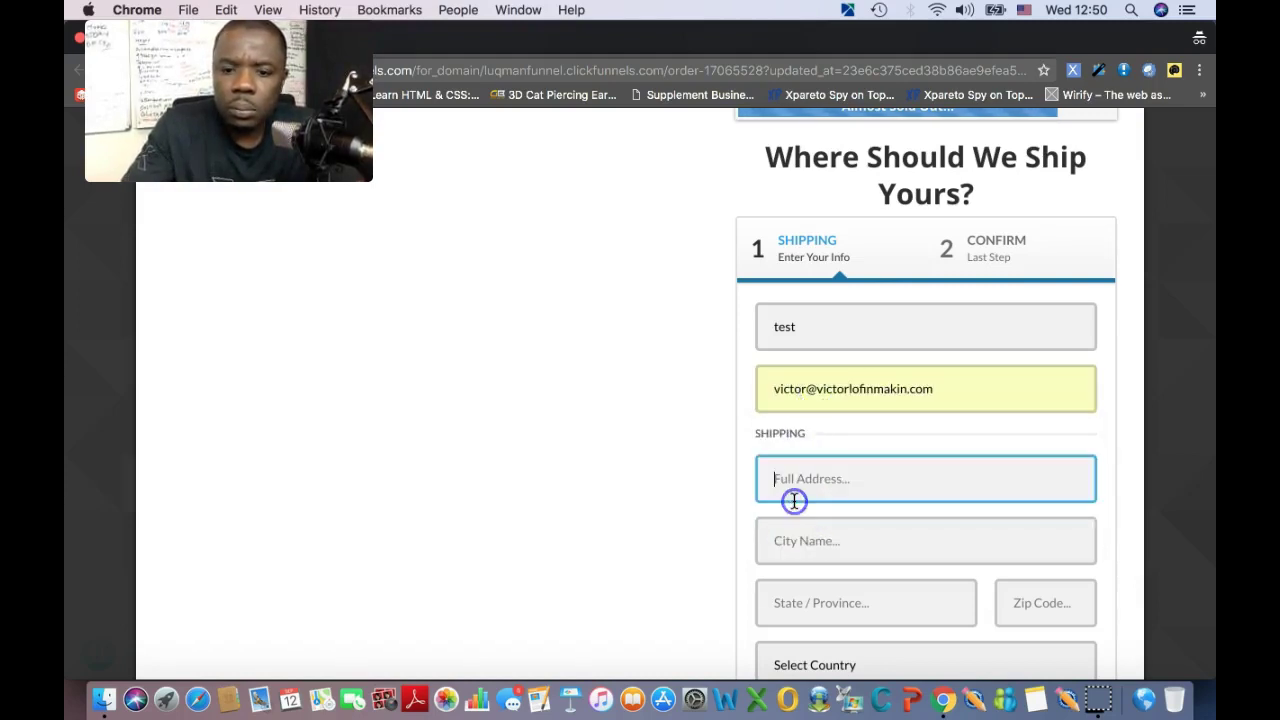
{"action": "type", "text": "tets"}
{"action": "scroll", "coordinate": [812, 490], "scroll_direction": "down", "scroll_amount": 2}
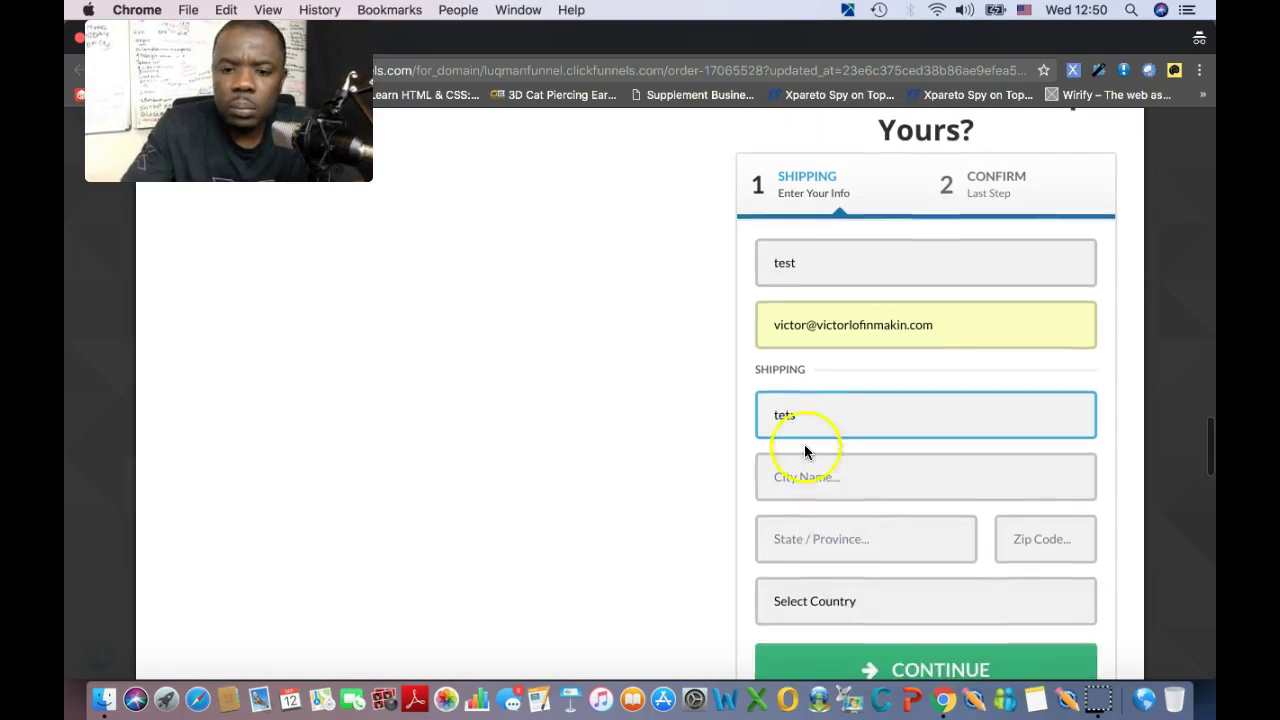
{"action": "left_click", "coordinate": [794, 474]}
{"action": "type", "text": "te"}
{"action": "left_click", "coordinate": [797, 527]}
{"action": "type", "text": "test"}
{"action": "left_click", "coordinate": [1029, 530]}
{"action": "type", "text": "999999"}
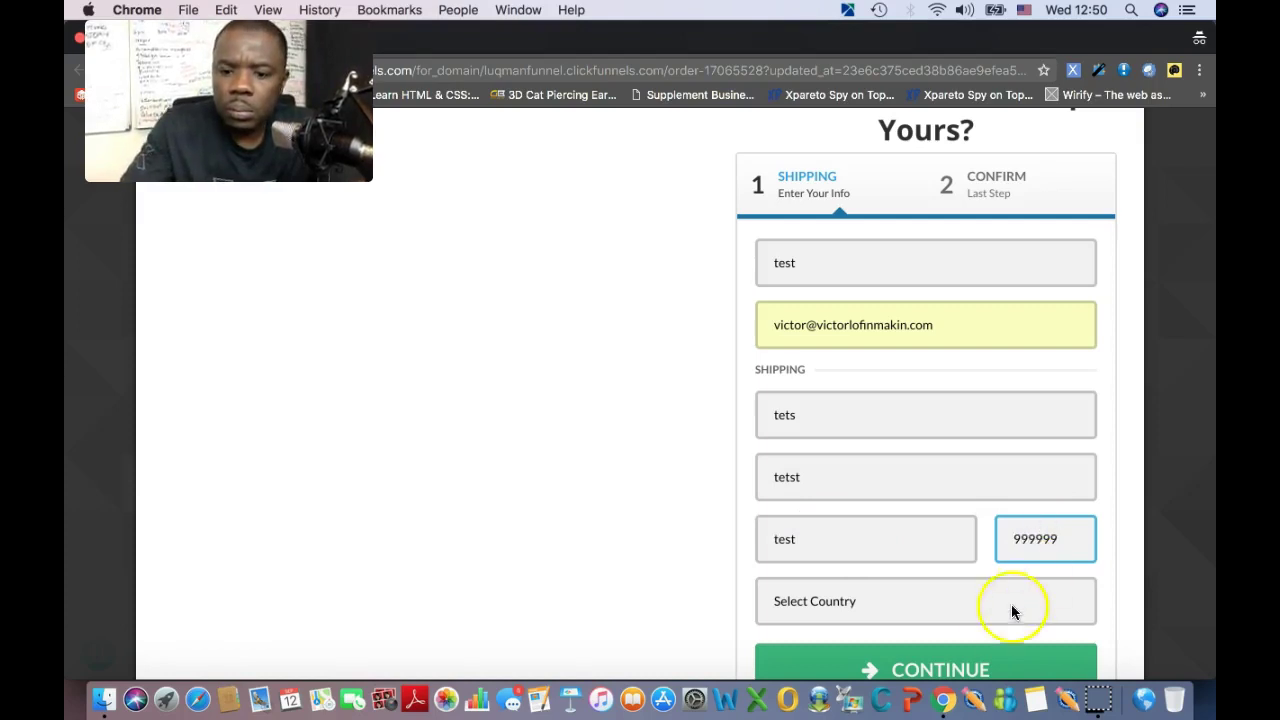
- Choose United States as the country and continue to the order form's Confirm step
{"action": "left_click", "coordinate": [962, 604]}
{"action": "left_click", "coordinate": [950, 635]}
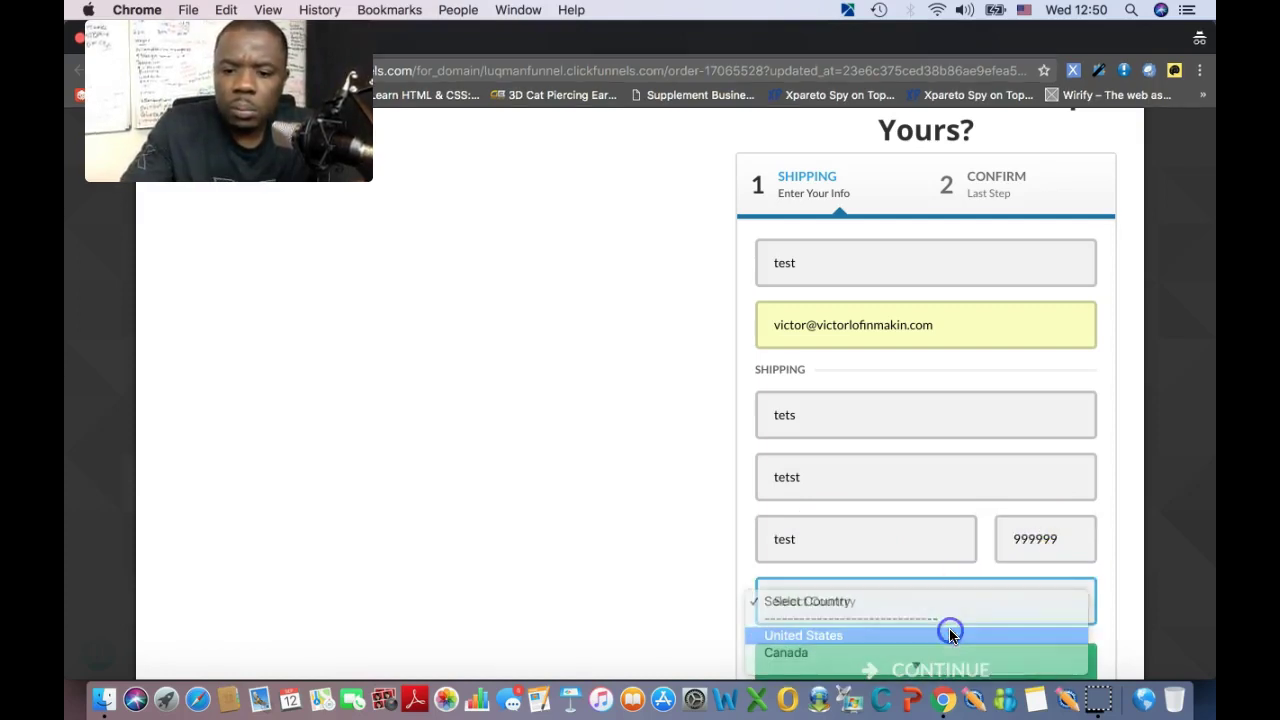
{"action": "scroll", "coordinate": [901, 633], "scroll_direction": "down", "scroll_amount": 3}
{"action": "left_click", "coordinate": [887, 535]}
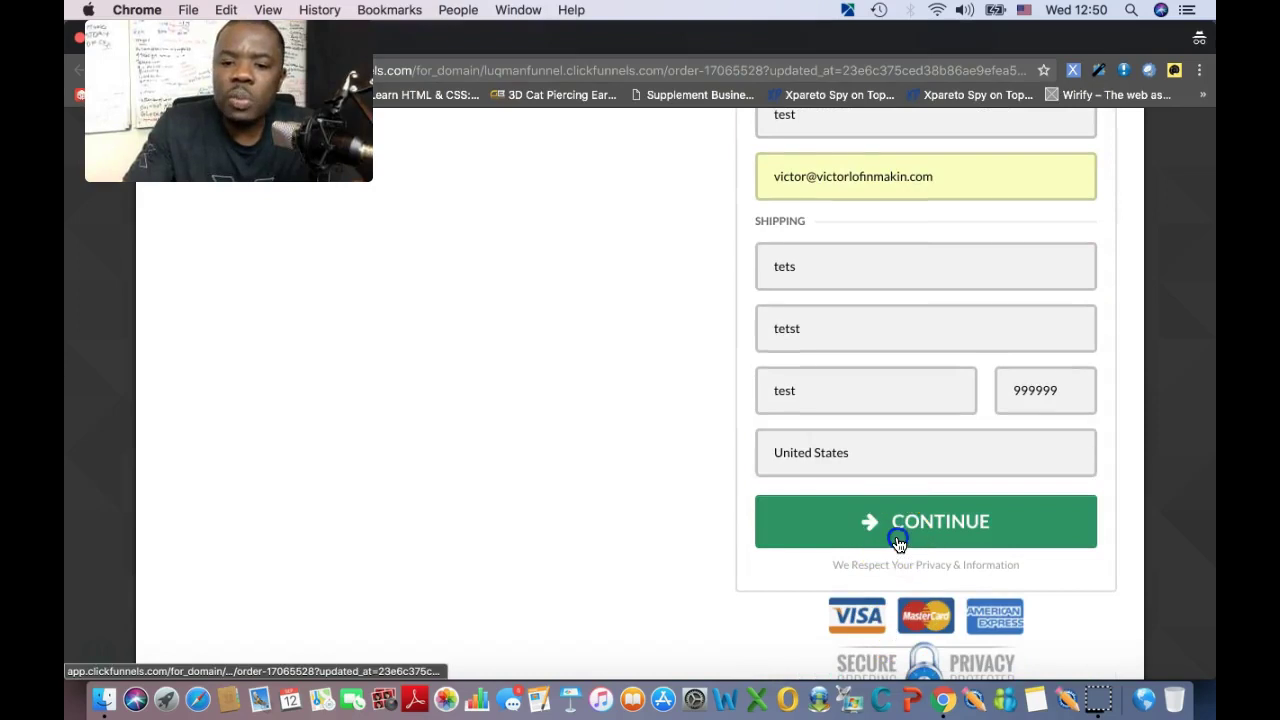
- Test the item's quantity selector by choosing 5 and changing it to 3
{"action": "scroll", "coordinate": [897, 543], "scroll_direction": "up", "scroll_amount": 5}
{"action": "left_click", "coordinate": [777, 423]}
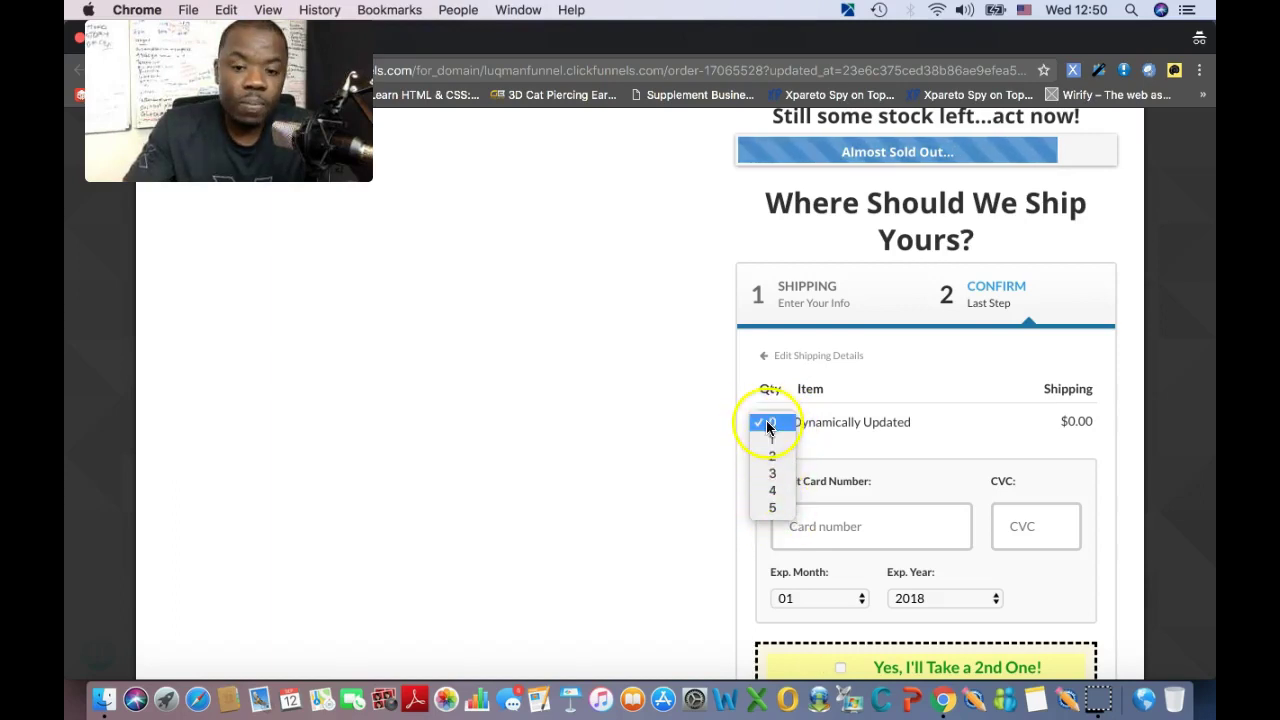
{"action": "left_click", "coordinate": [777, 512]}
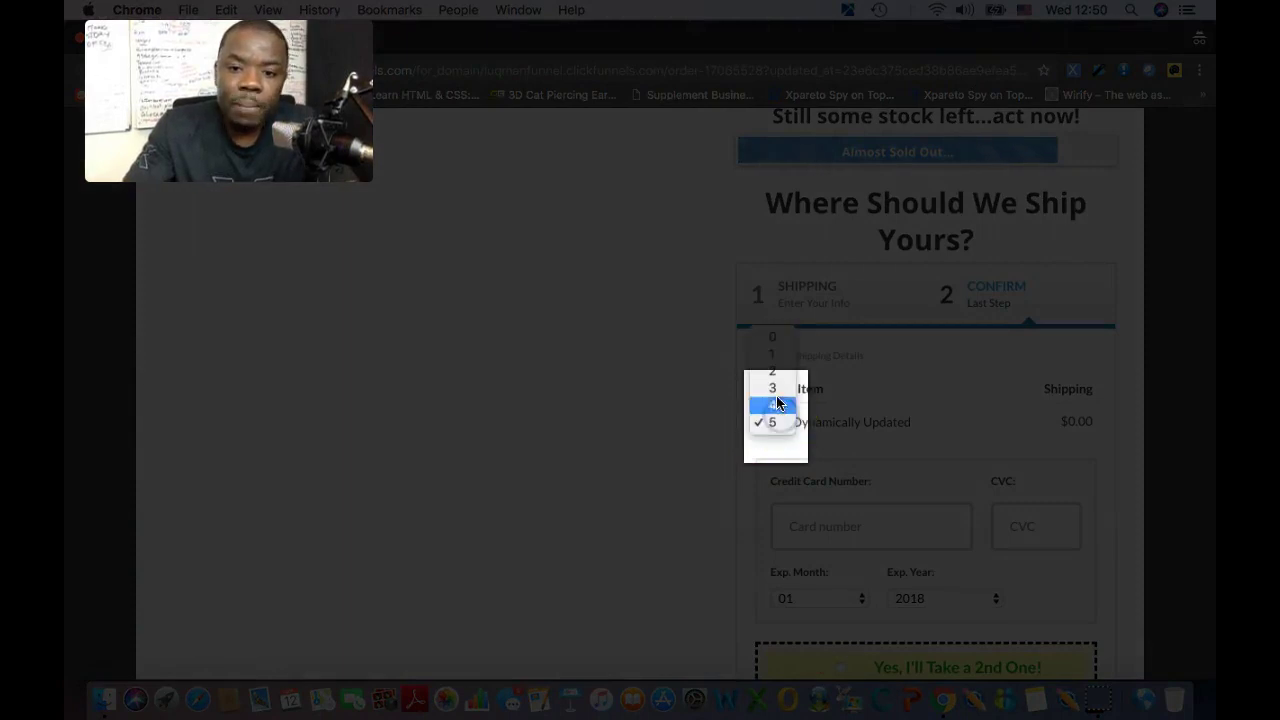
{"action": "left_click", "coordinate": [777, 390]}
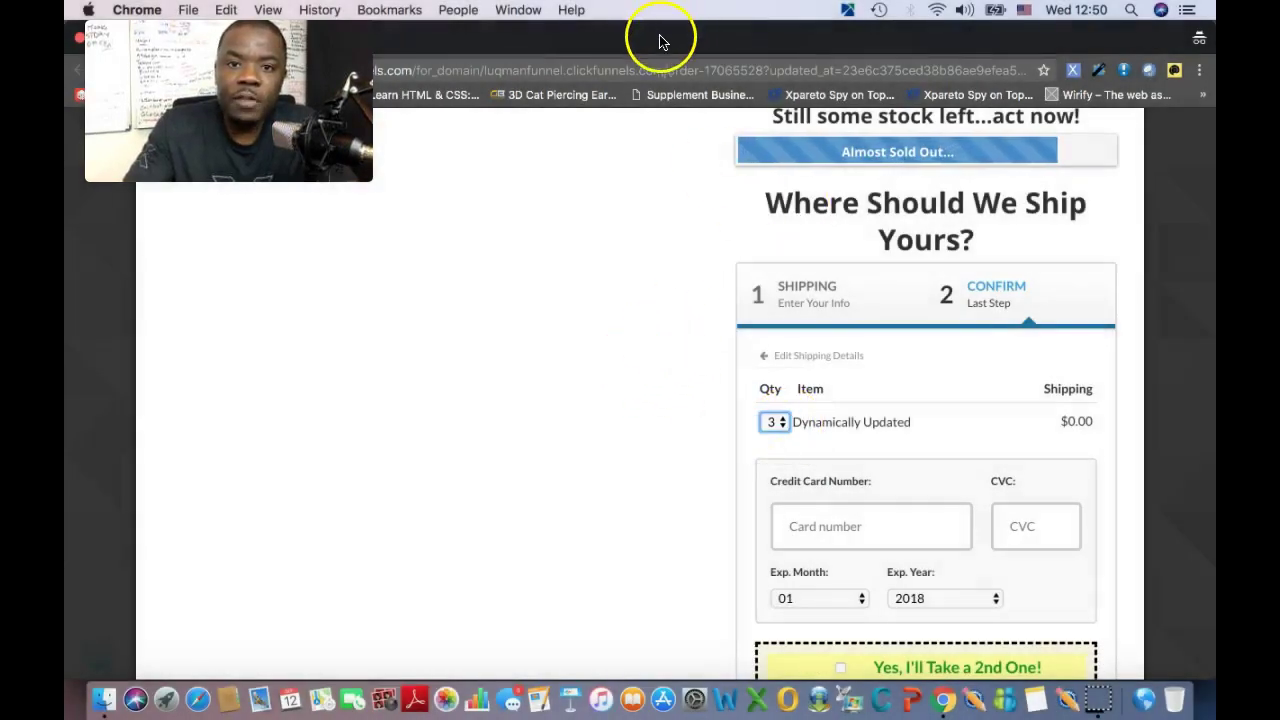
- Shift the order page window off the editor and back, and open the item's quantity choices
{"action": "left_click", "coordinate": [617, 43]}
{"action": "left_click_drag", "start_coordinate": [617, 43], "coordinate": [757, 209]}
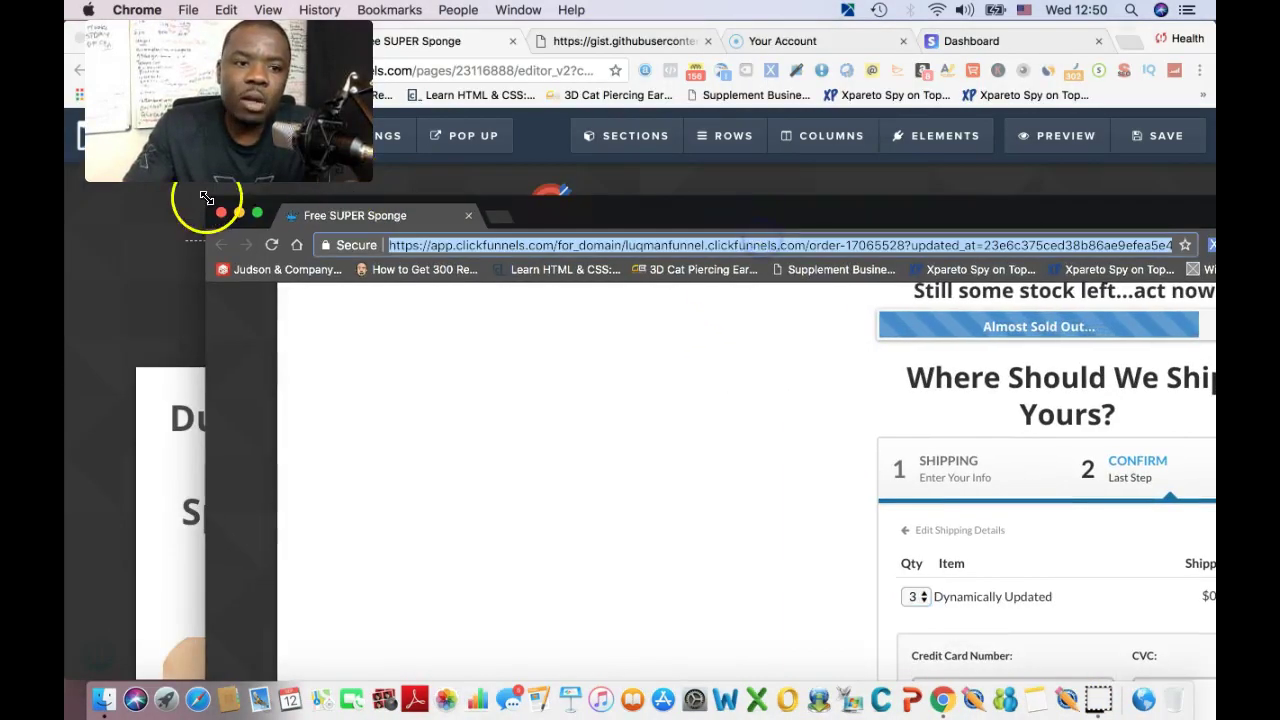
{"action": "left_click_drag", "start_coordinate": [580, 209], "coordinate": [470, 73]}
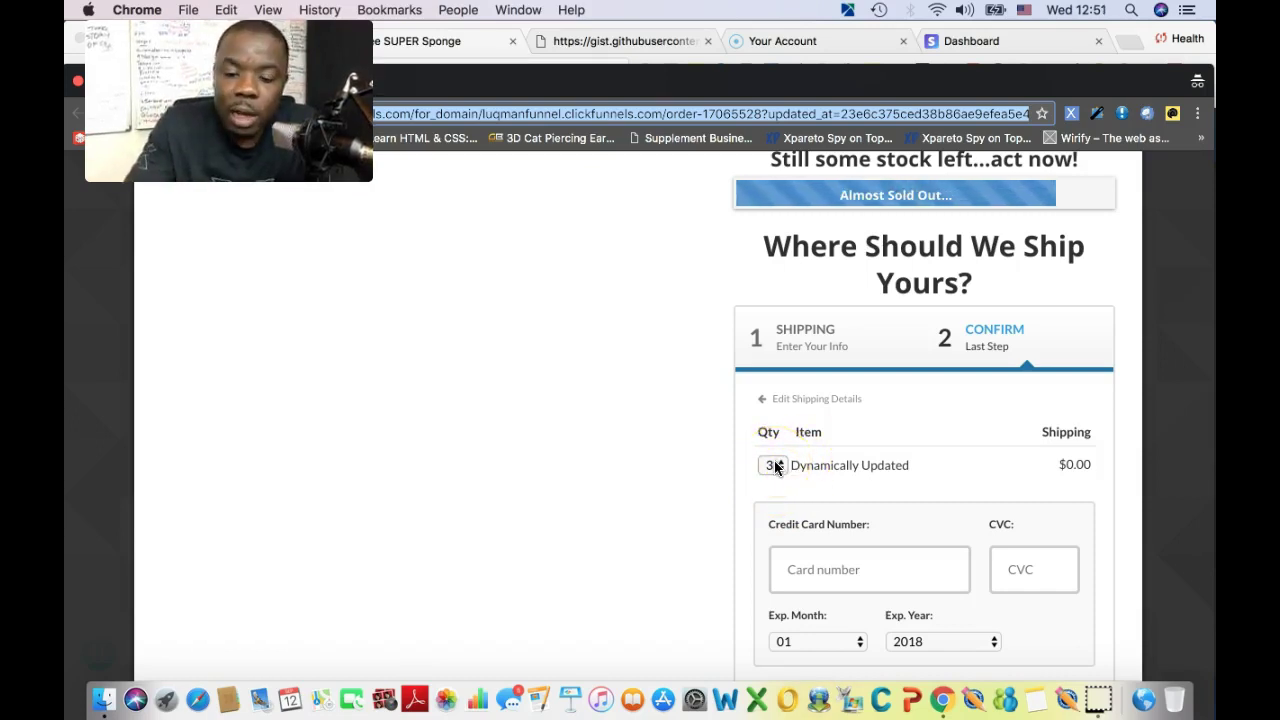
{"action": "left_click", "coordinate": [797, 426]}
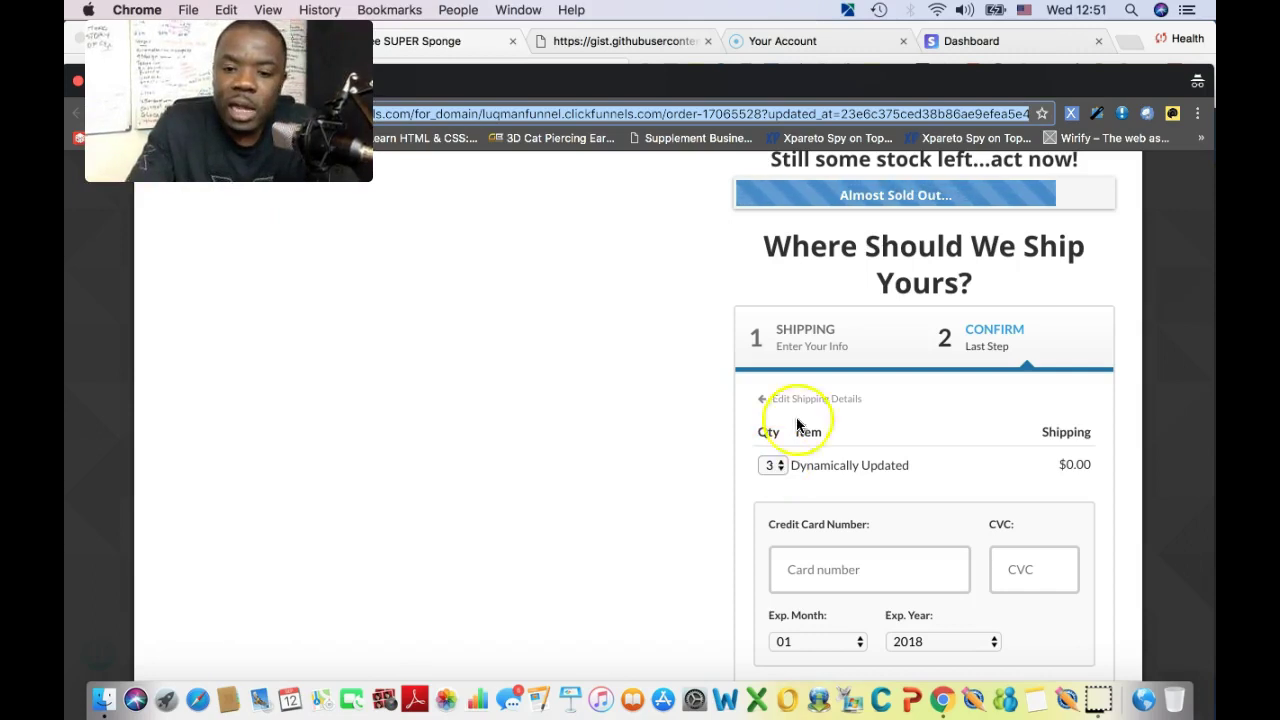
{"action": "left_click", "coordinate": [776, 466]}
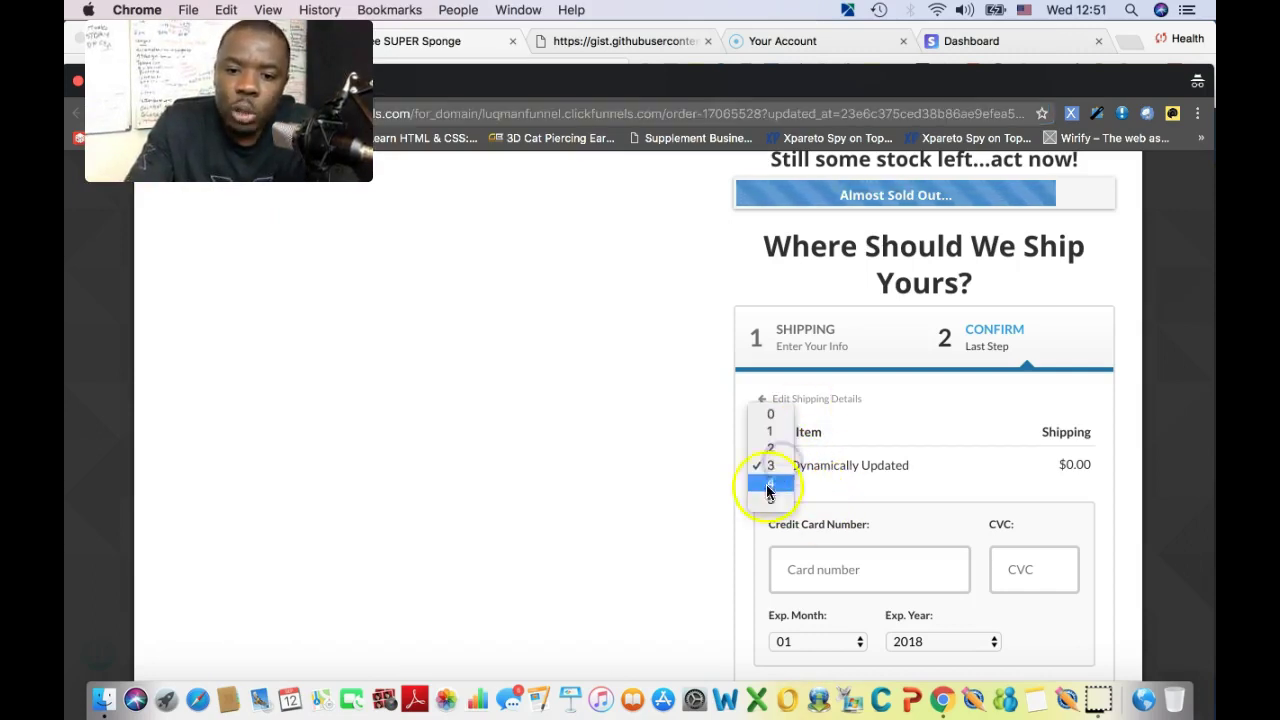
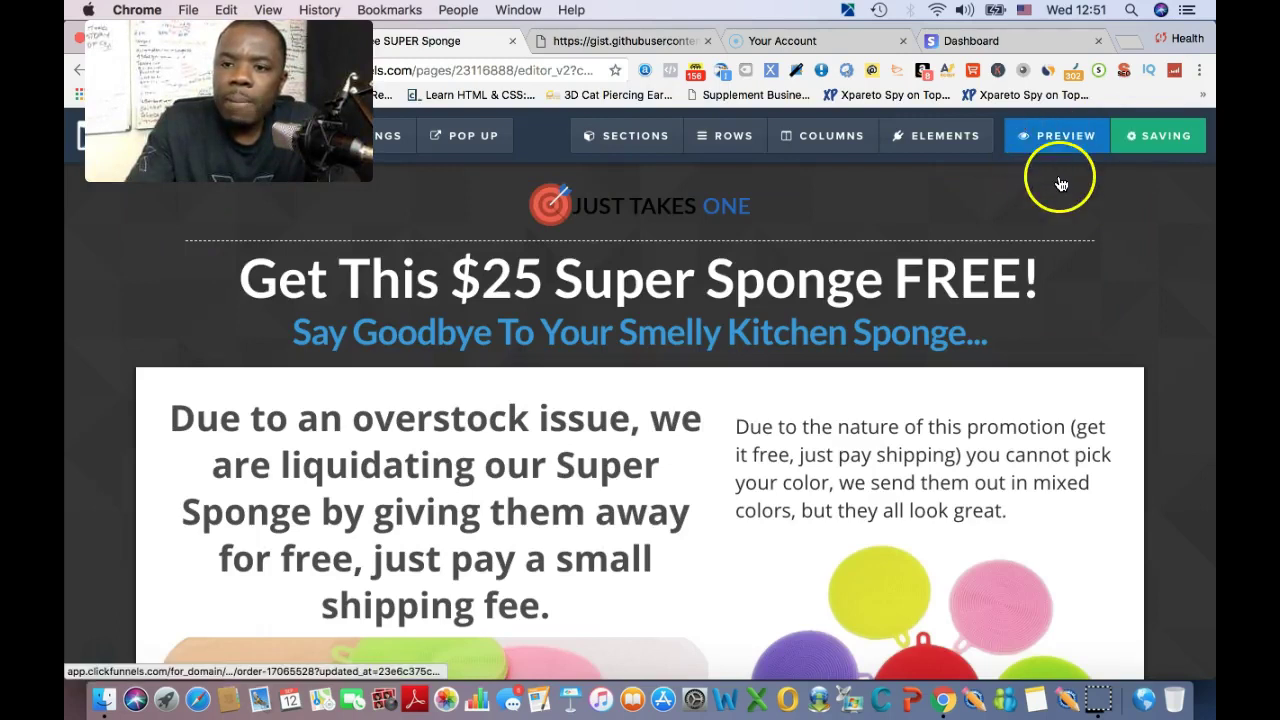
- Open the updated order page preview in a new incognito window and go to the shipping form
{"action": "right_click", "coordinate": [1055, 151]}
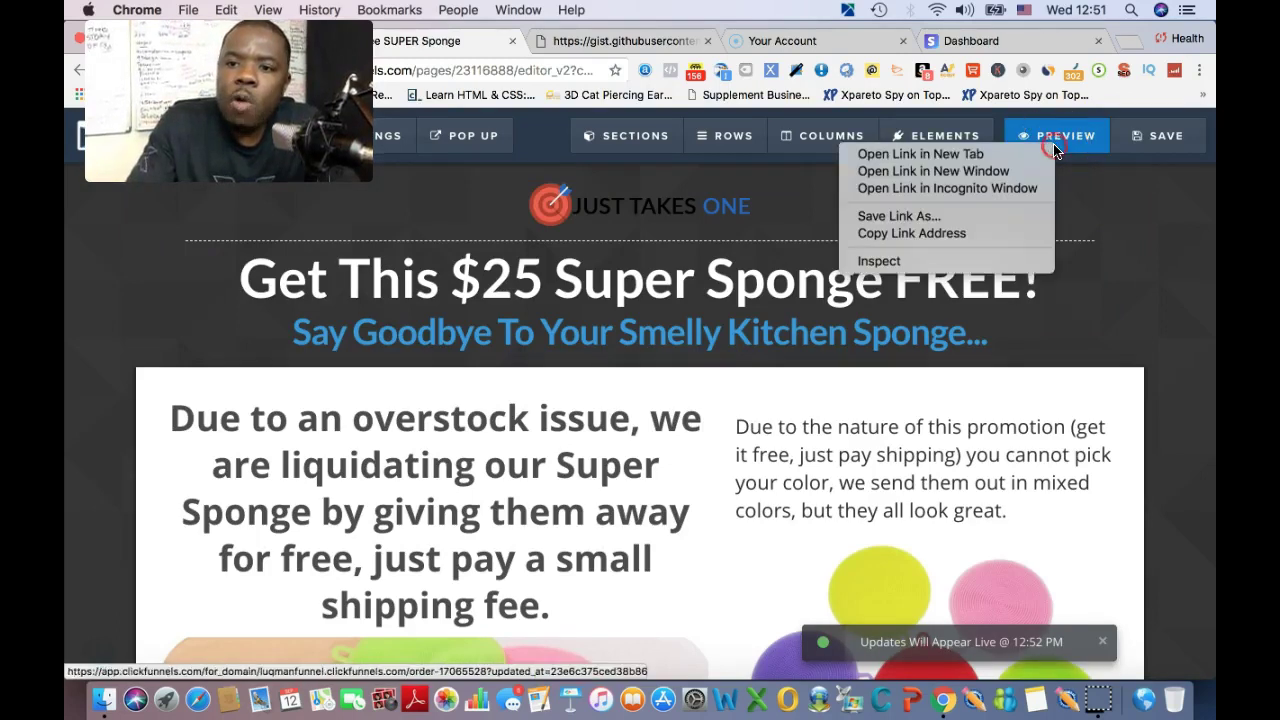
{"action": "left_click", "coordinate": [1022, 190]}
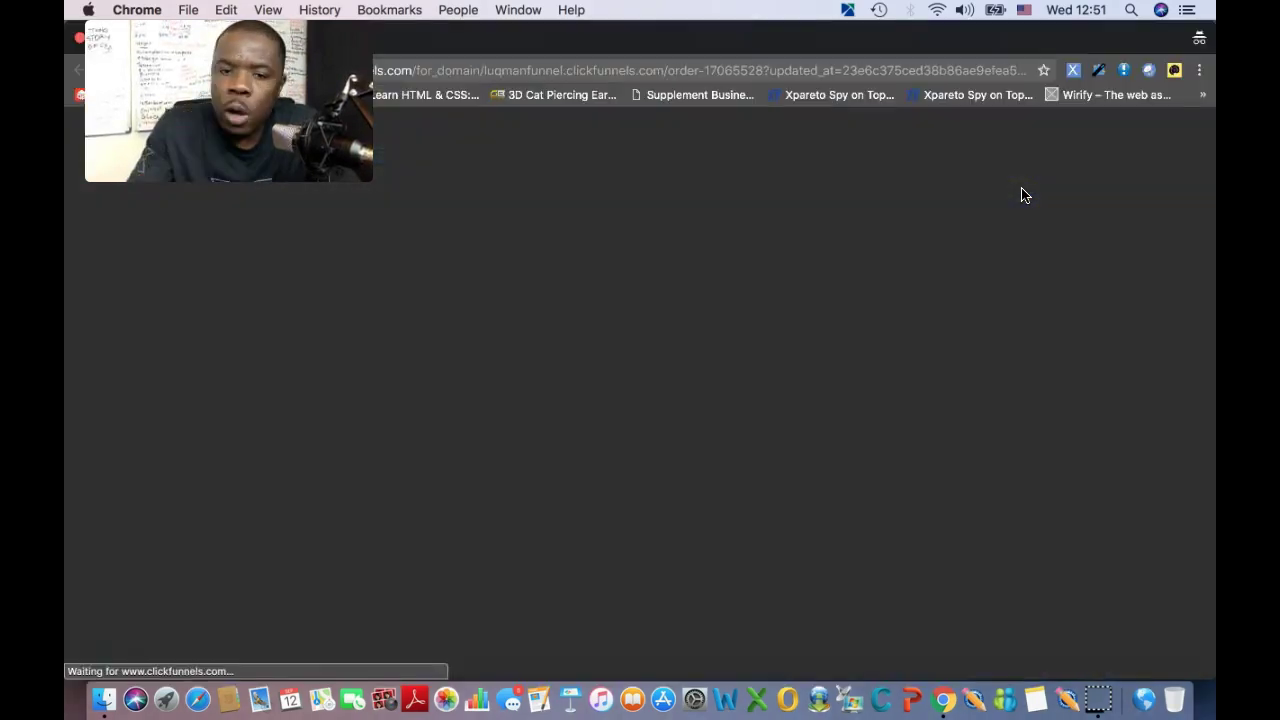
{"action": "scroll", "coordinate": [1022, 313], "scroll_direction": "down", "scroll_amount": 10}
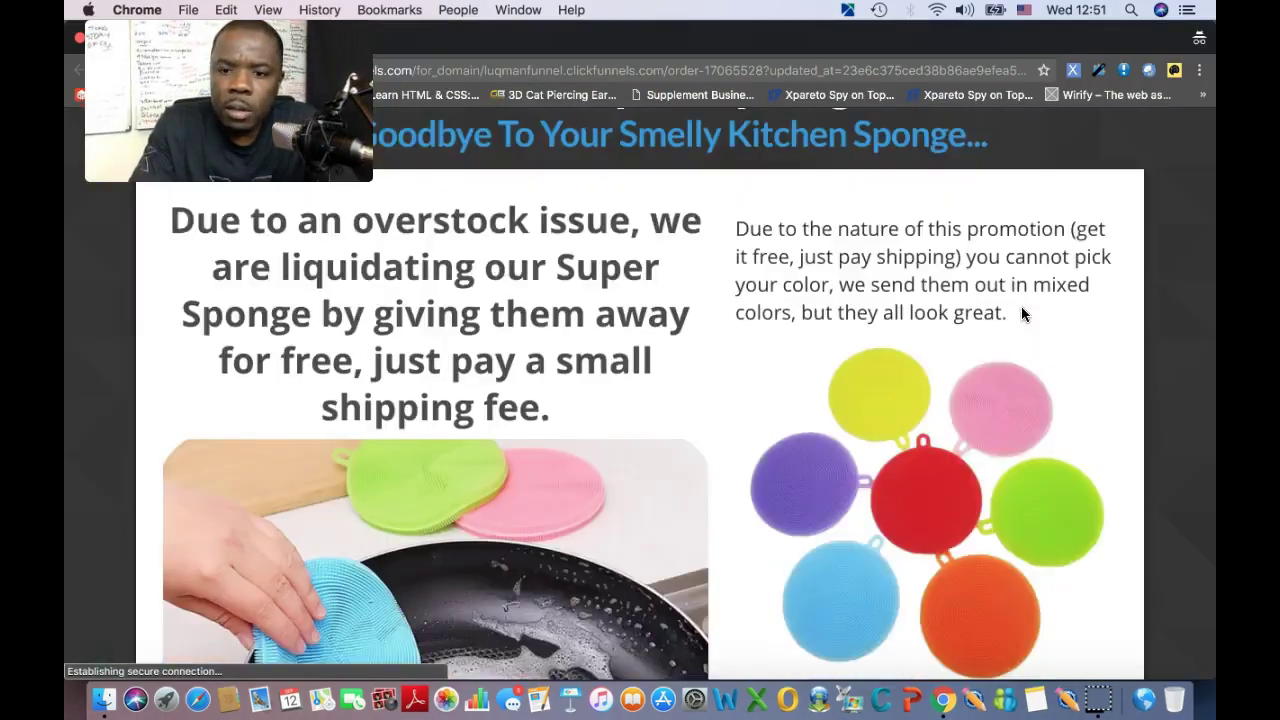
{"action": "scroll", "coordinate": [1021, 306], "scroll_direction": "down", "scroll_amount": 10}
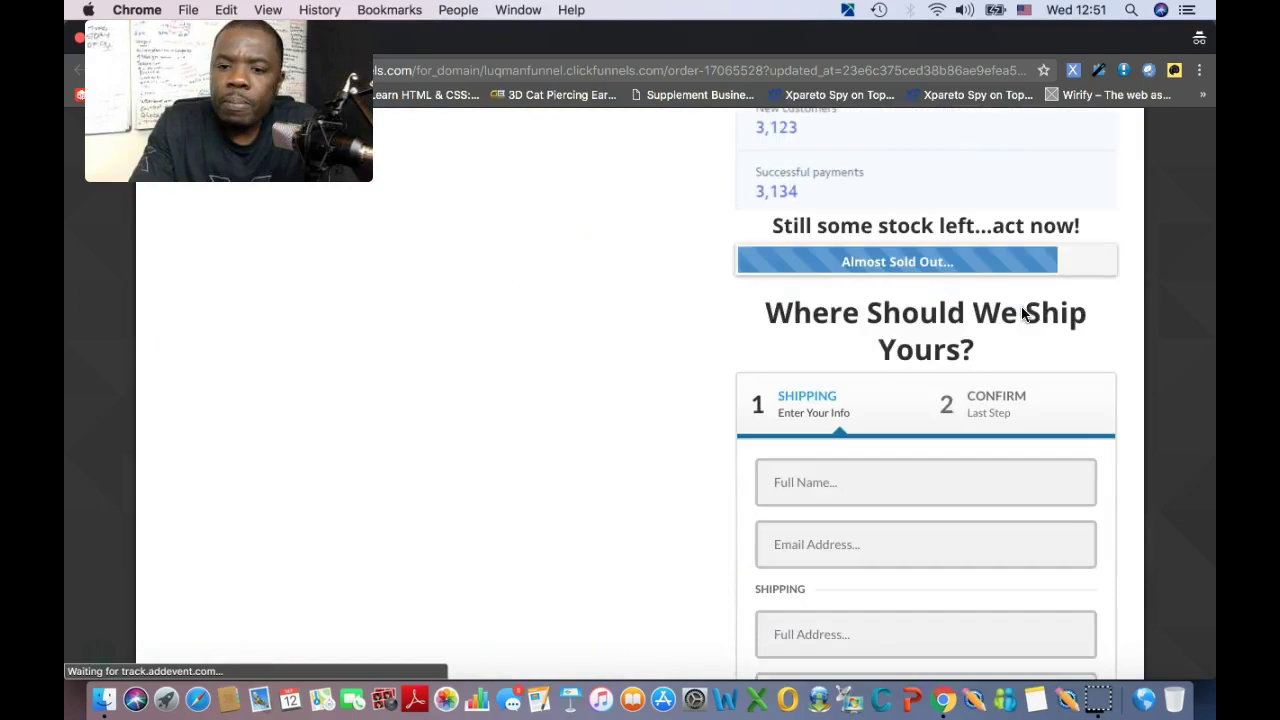
- Fill in the reloaded form's full name with "test" and its e-mail with a saved address
{"action": "left_click", "coordinate": [847, 185]}
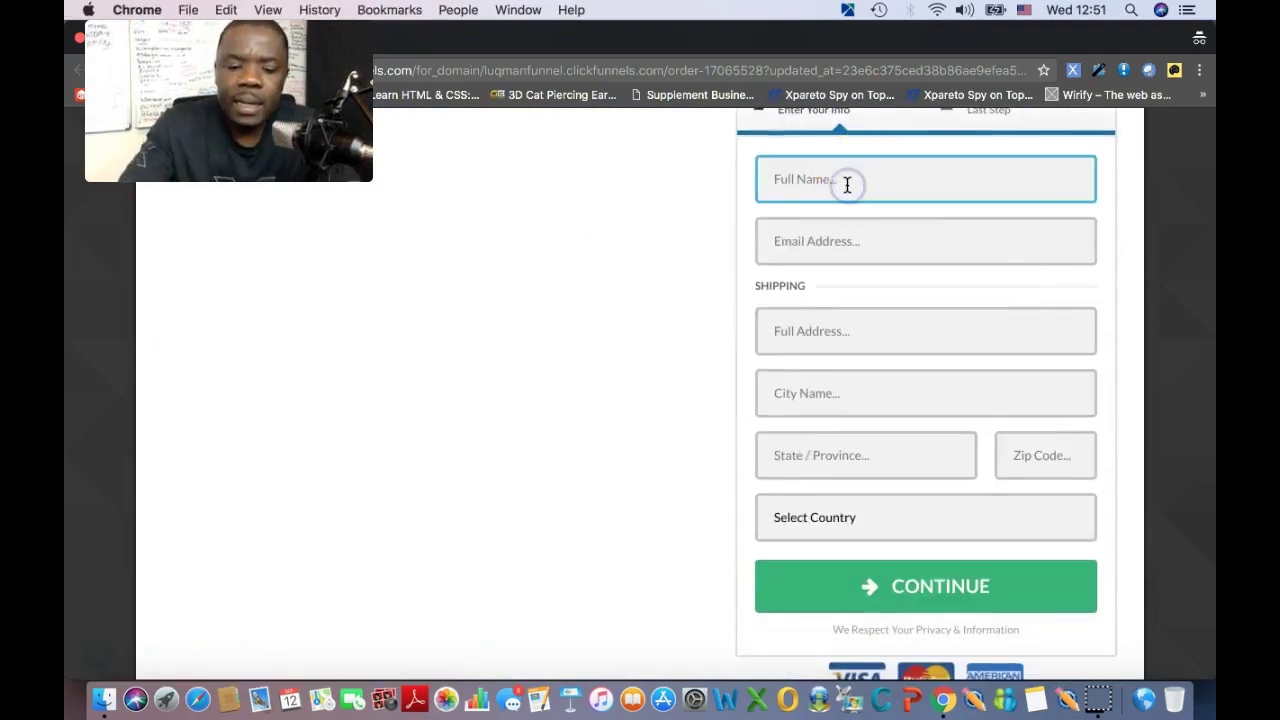
{"action": "left_click", "coordinate": [837, 224]}
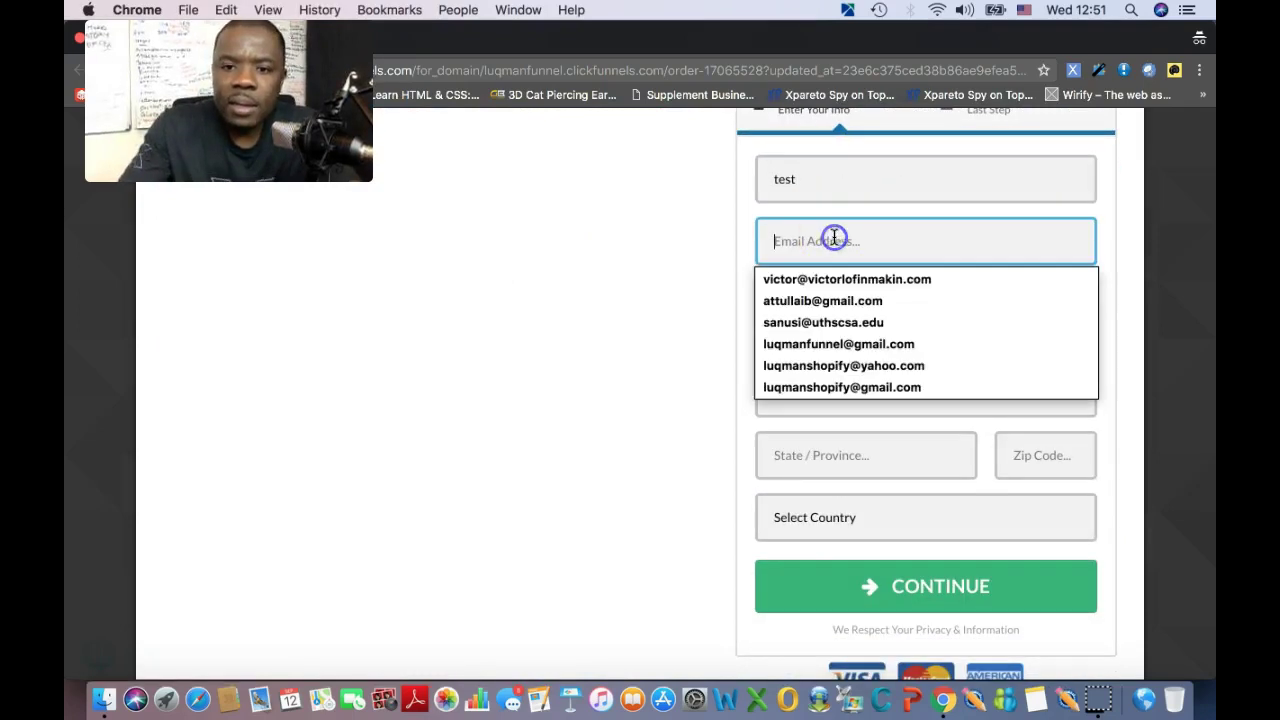
{"action": "left_click", "coordinate": [826, 277]}
- Enter "test" for the shipping address, city and state, and a zip code of five nines
{"action": "left_click", "coordinate": [814, 318]}
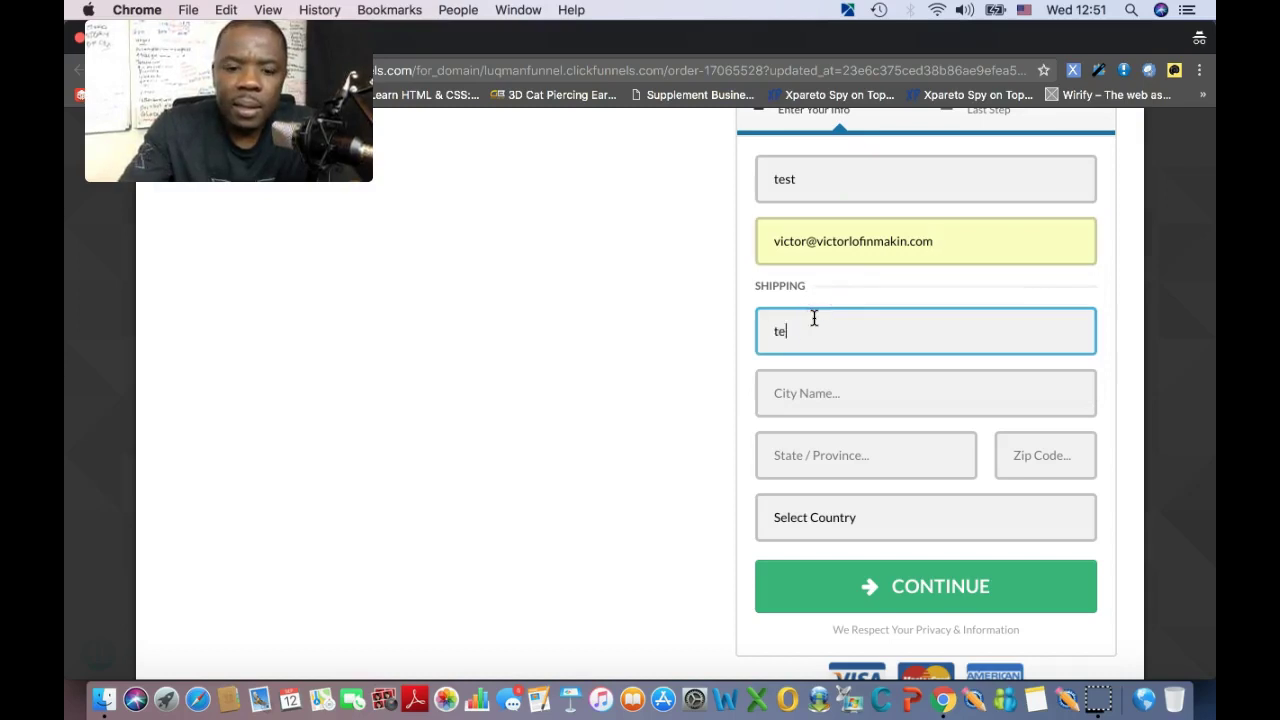
{"action": "left_click", "coordinate": [806, 397]}
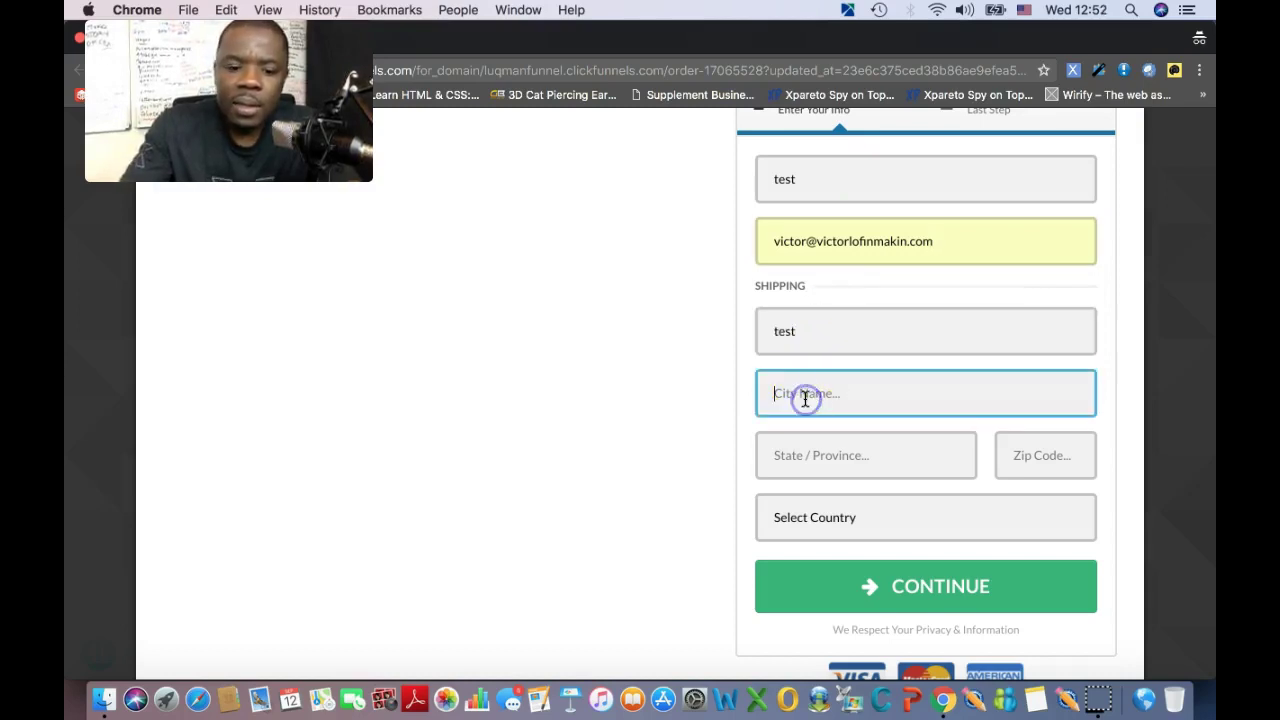
{"action": "key", "text": "super+equal"}
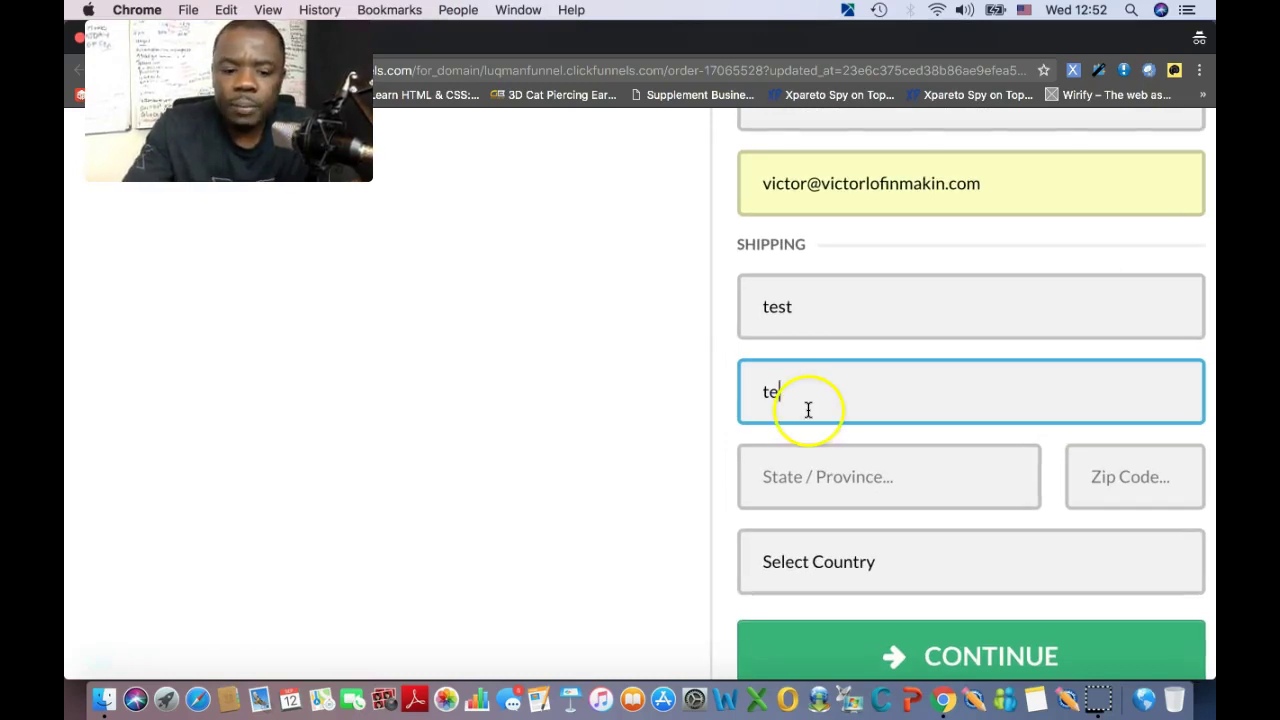
{"action": "left_click", "coordinate": [819, 476]}
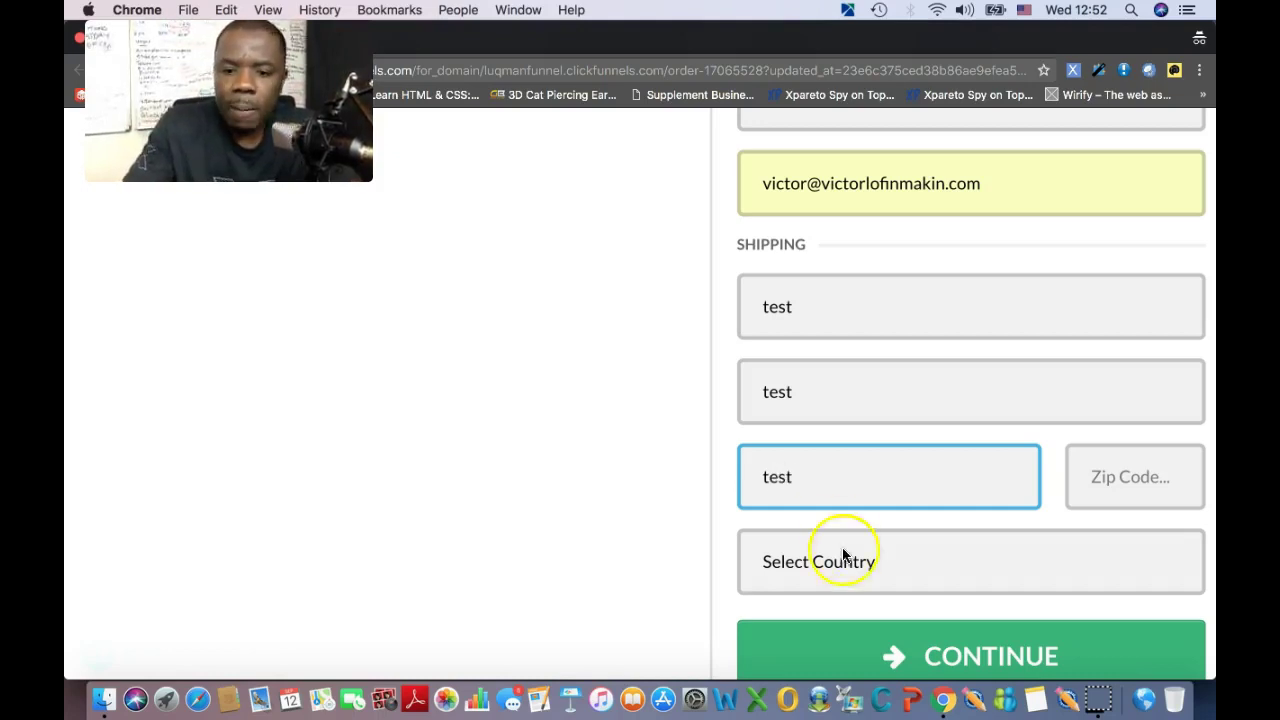
{"action": "left_click", "coordinate": [1080, 465]}
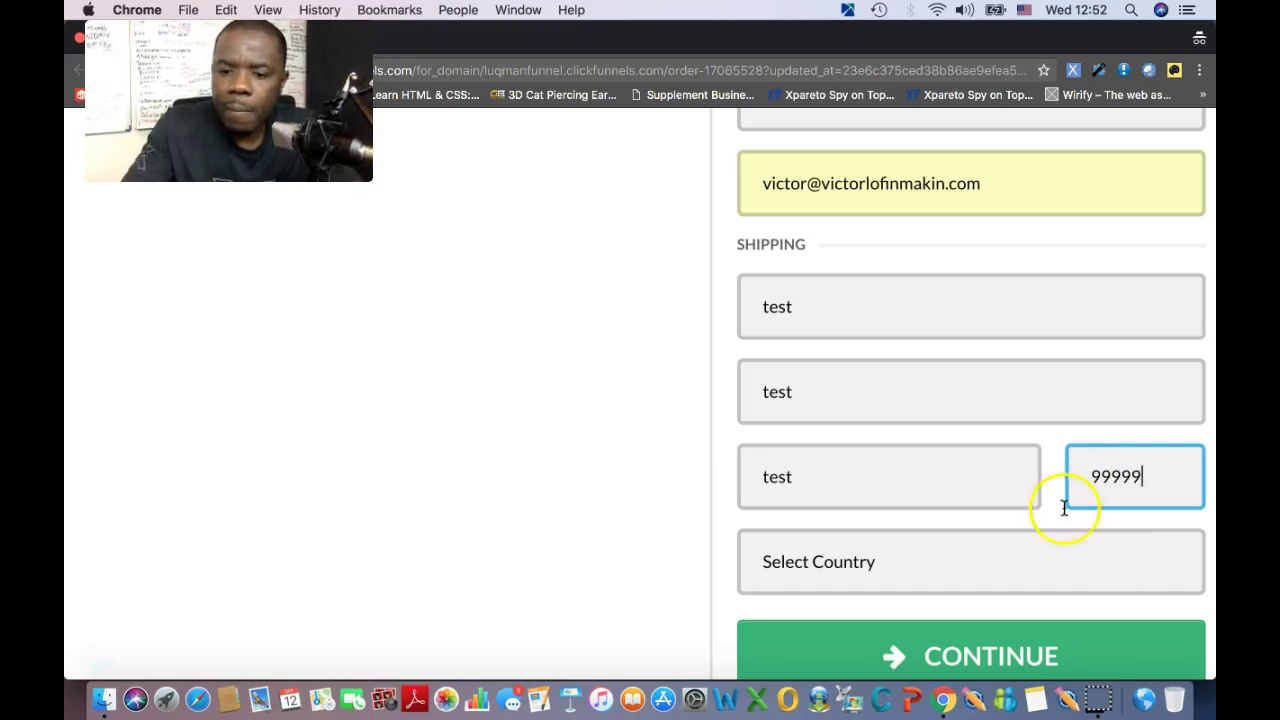
- Select United States as the shipping country and proceed to the Confirm step
{"action": "left_click", "coordinate": [995, 565]}
{"action": "left_click", "coordinate": [970, 594]}
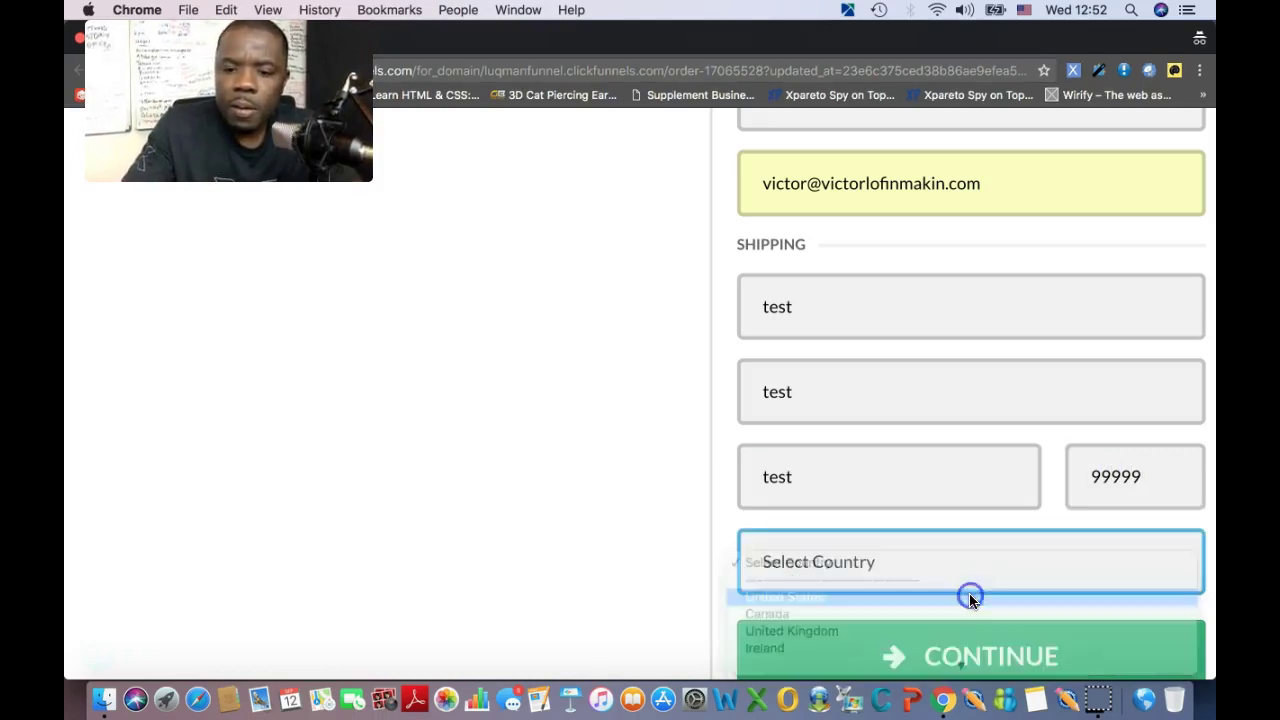
{"action": "left_click", "coordinate": [969, 598]}
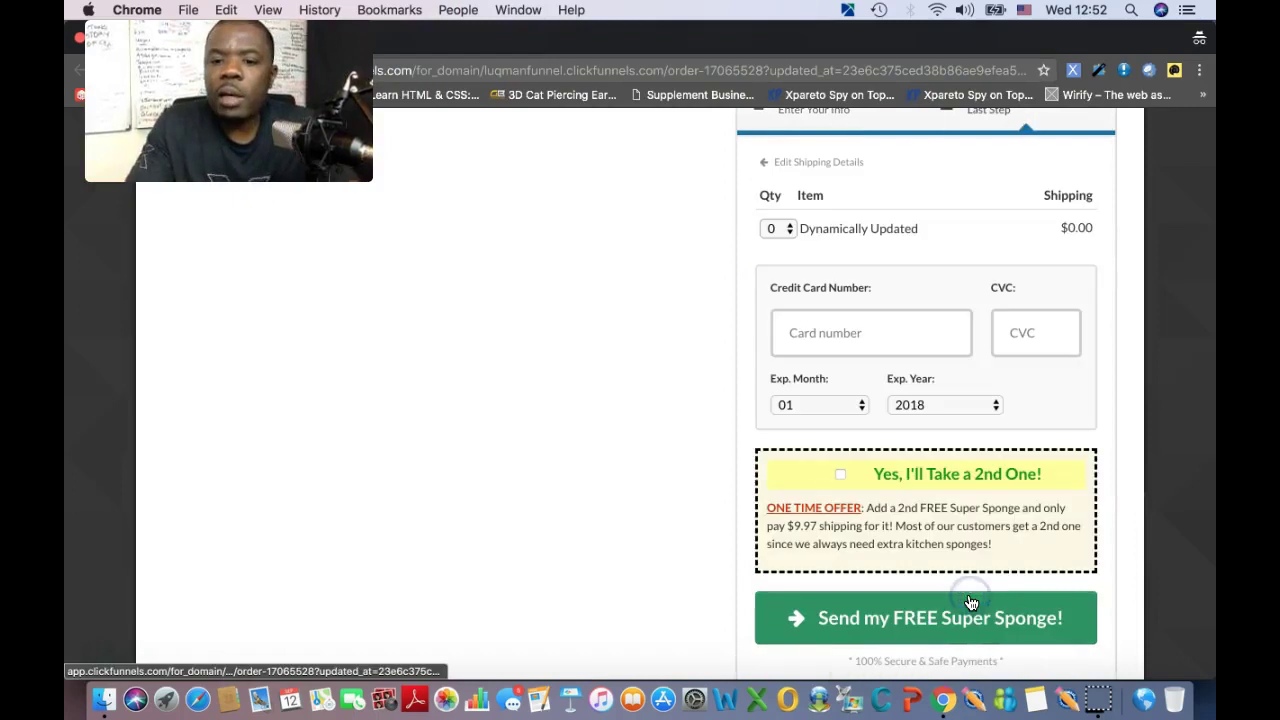
- Examine the item's available quantity choices on the Confirm step and close the list without choosing one
{"action": "left_click", "coordinate": [790, 238]}
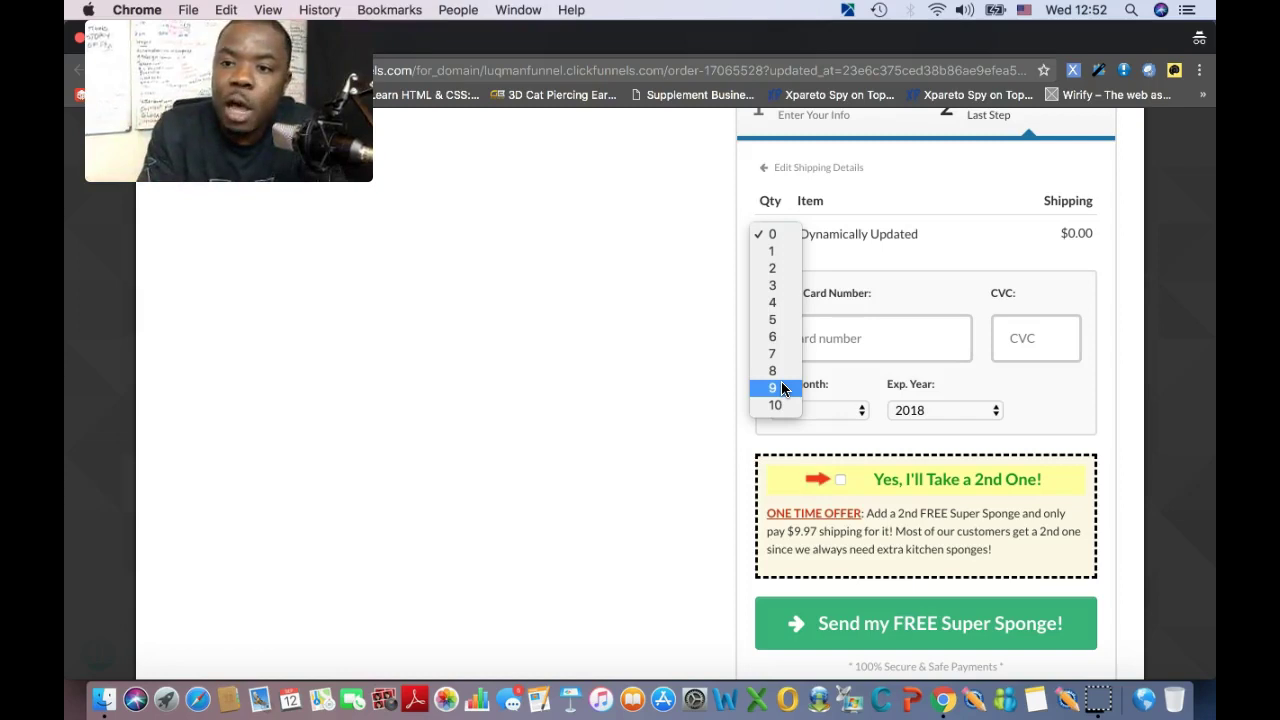
{"action": "left_click", "coordinate": [837, 40]}
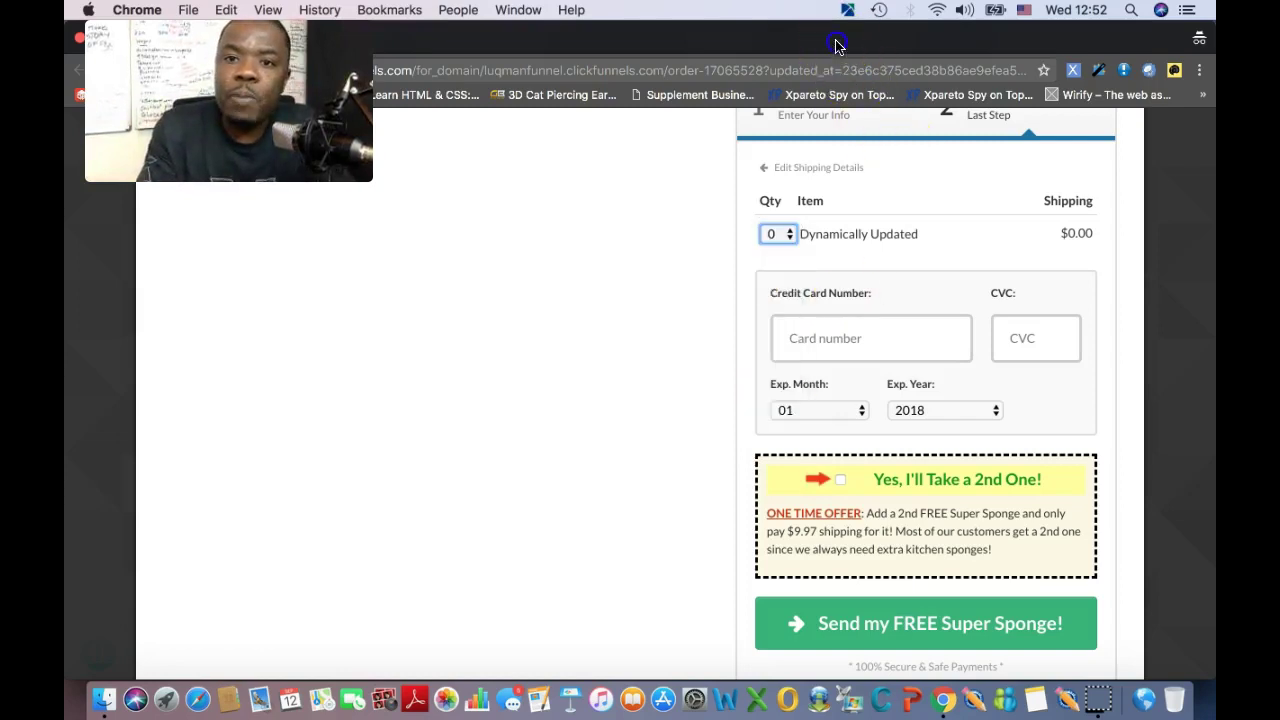
- Close the page preview window and save the Super Sponge page in the editor
{"action": "double_click", "coordinate": [837, 40]}
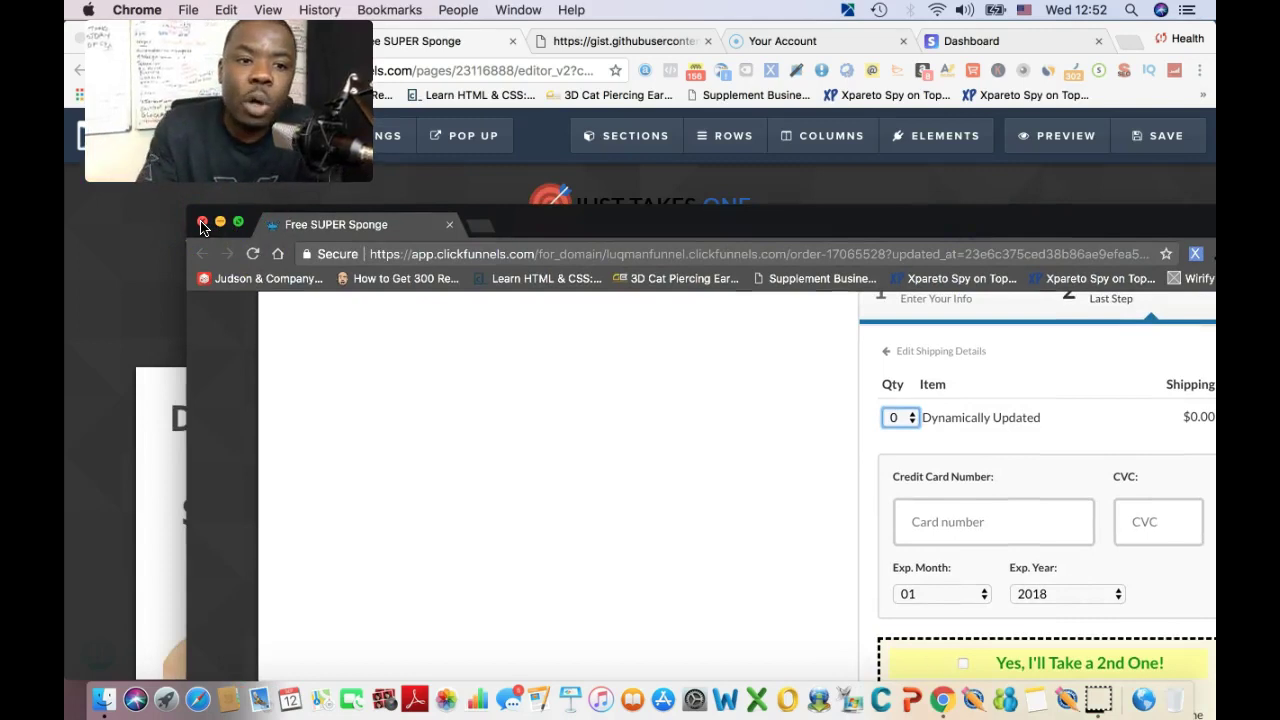
{"action": "left_click", "coordinate": [201, 223]}
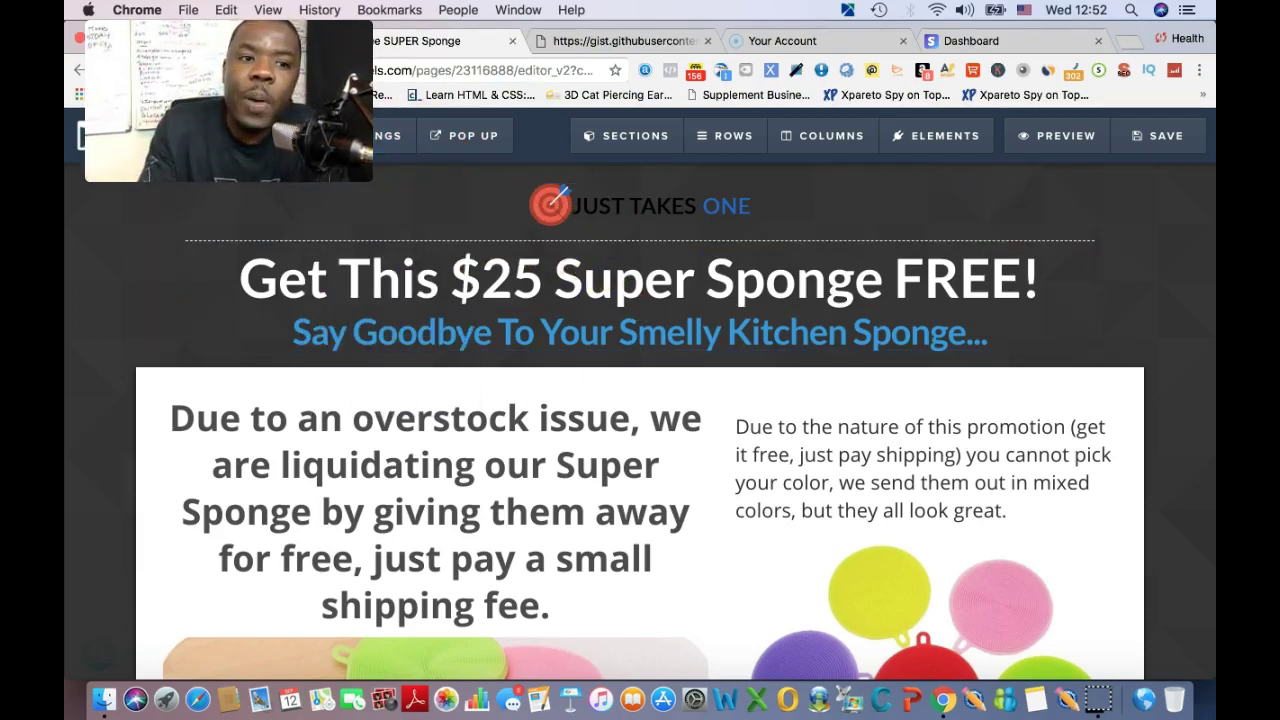
{"action": "left_click", "coordinate": [1166, 136]}
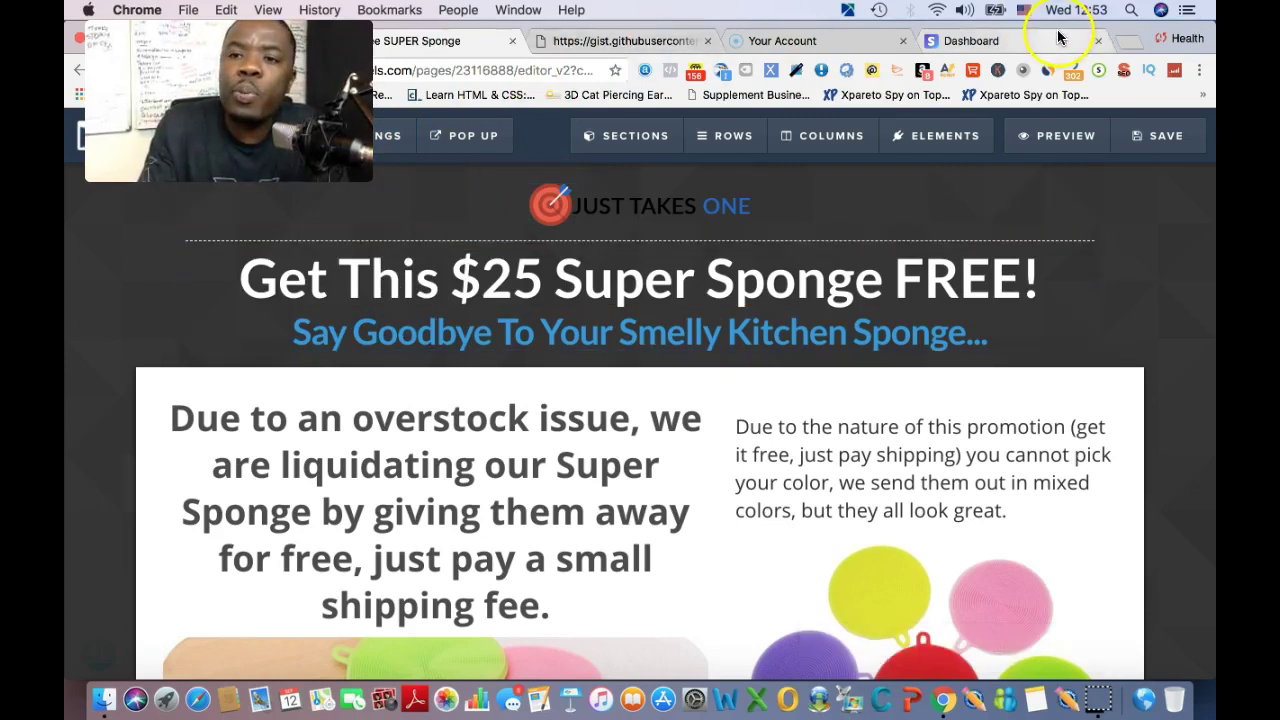
- Open the Two Step Order's overview, and check the item quantity and order summary on the live page's Confirm step
{"action": "left_click_drag", "start_coordinate": [970, 30], "coordinate": [1034, 291]}
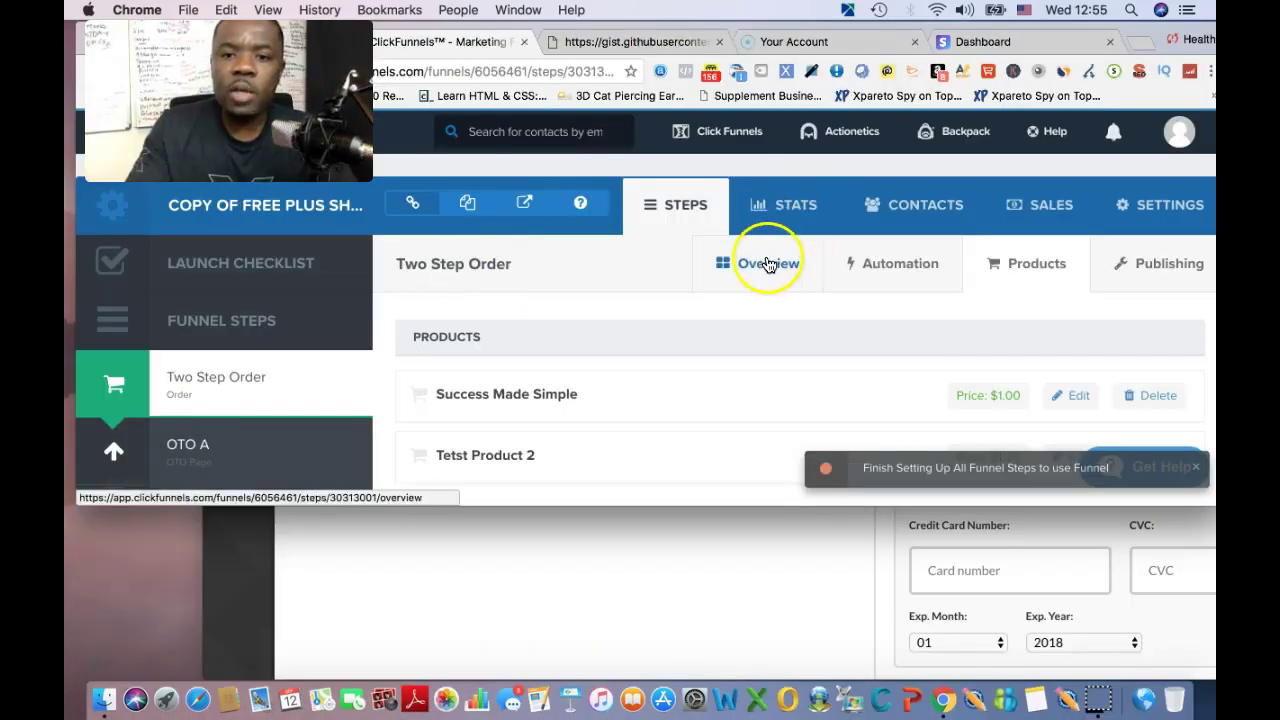
{"action": "left_click", "coordinate": [769, 272]}
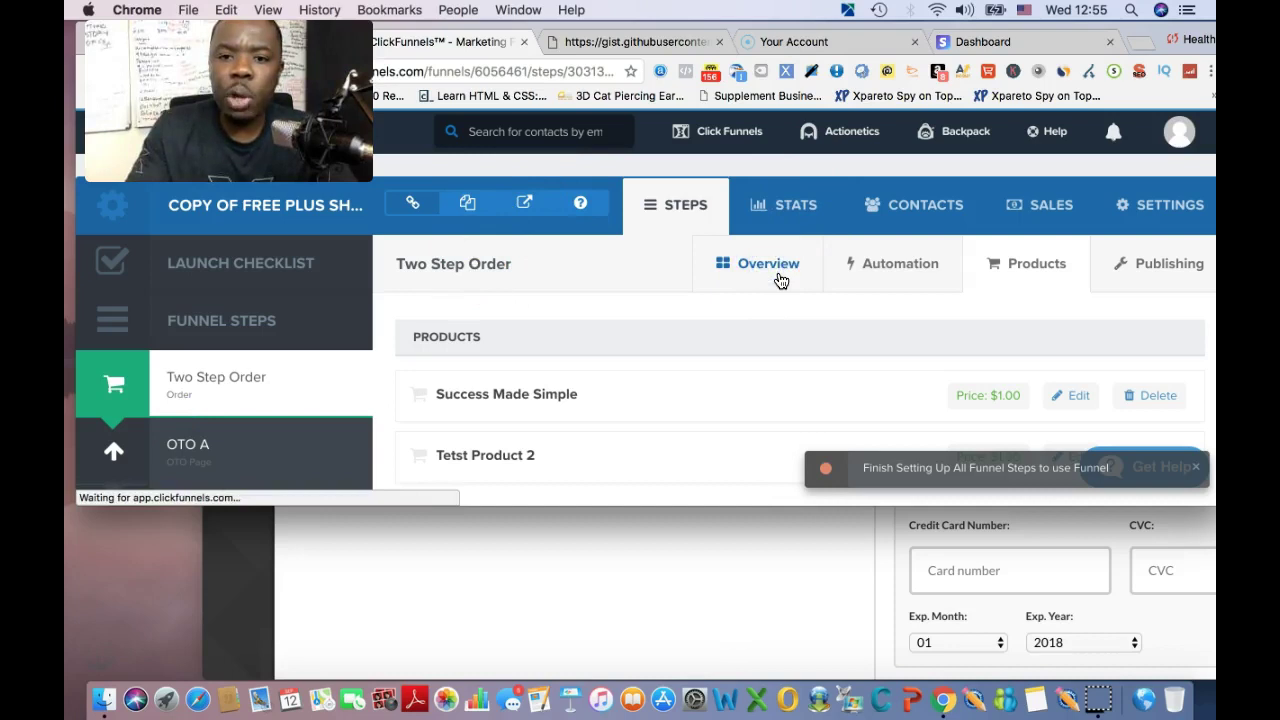
{"action": "left_click", "coordinate": [790, 234]}
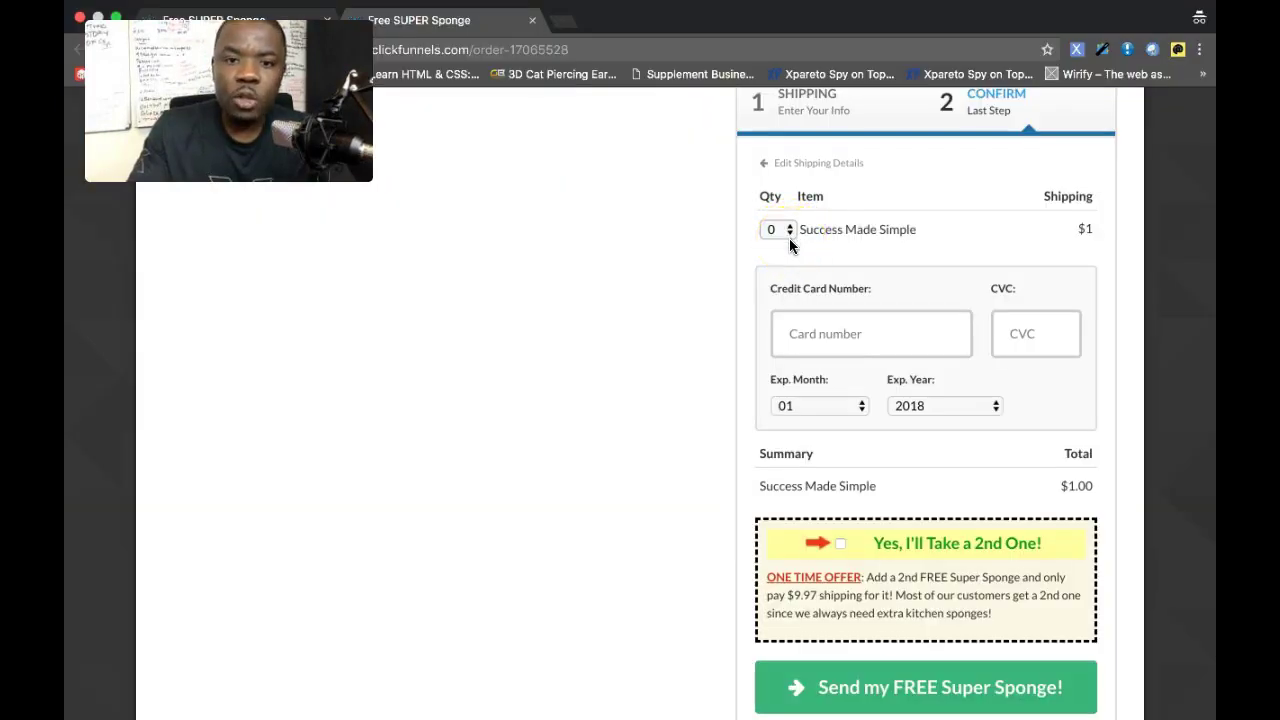
{"action": "mouse_move", "coordinate": [503, 12]}
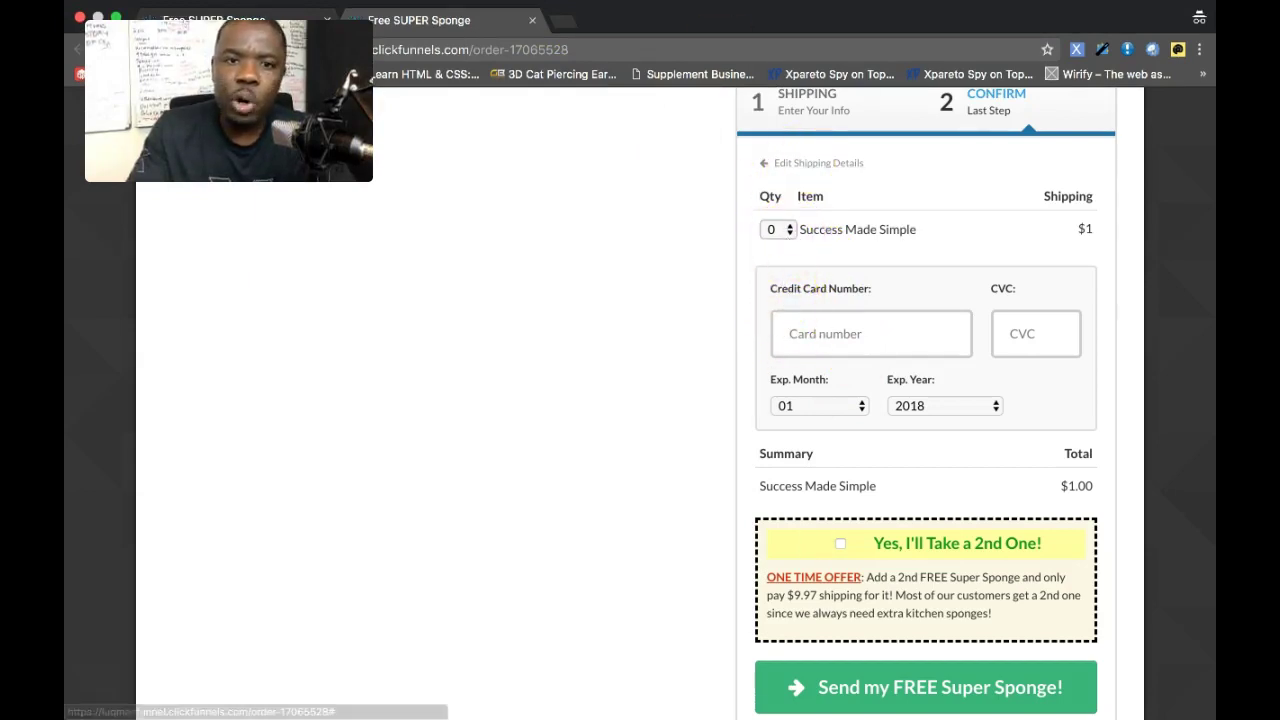
{"action": "mouse_move", "coordinate": [662, 33]}
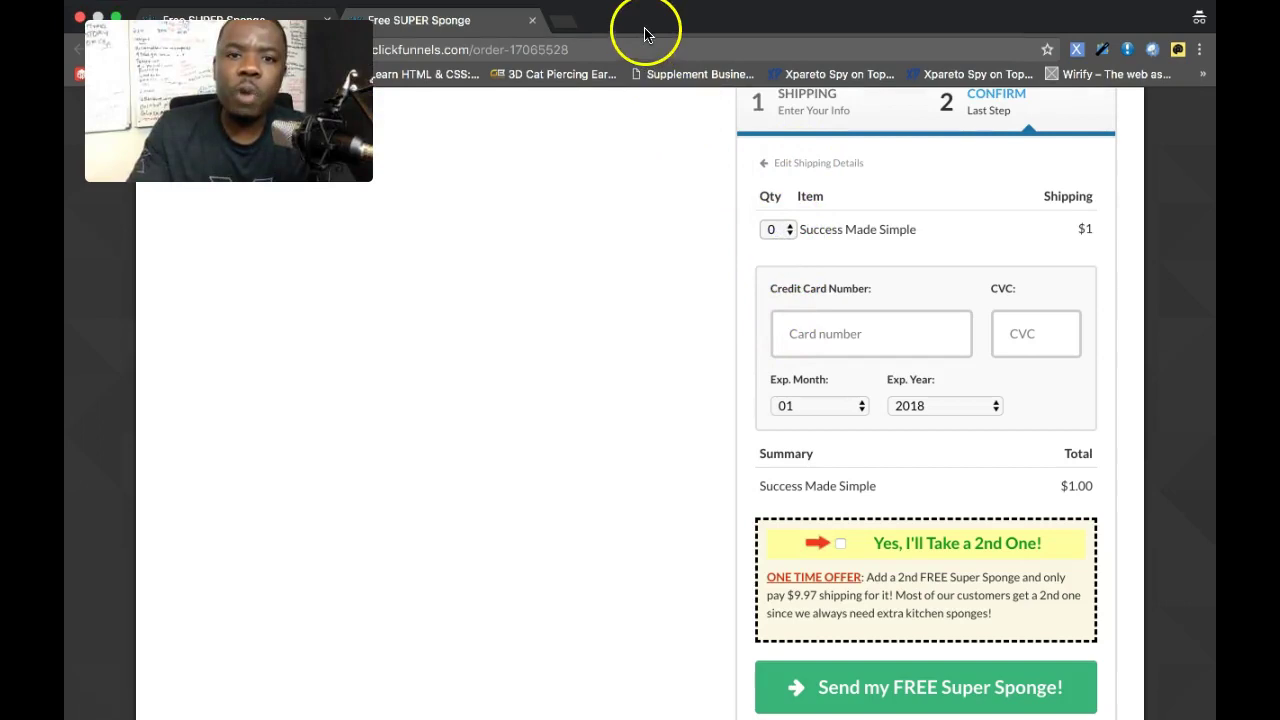
{"action": "mouse_move", "coordinate": [80, 50]}
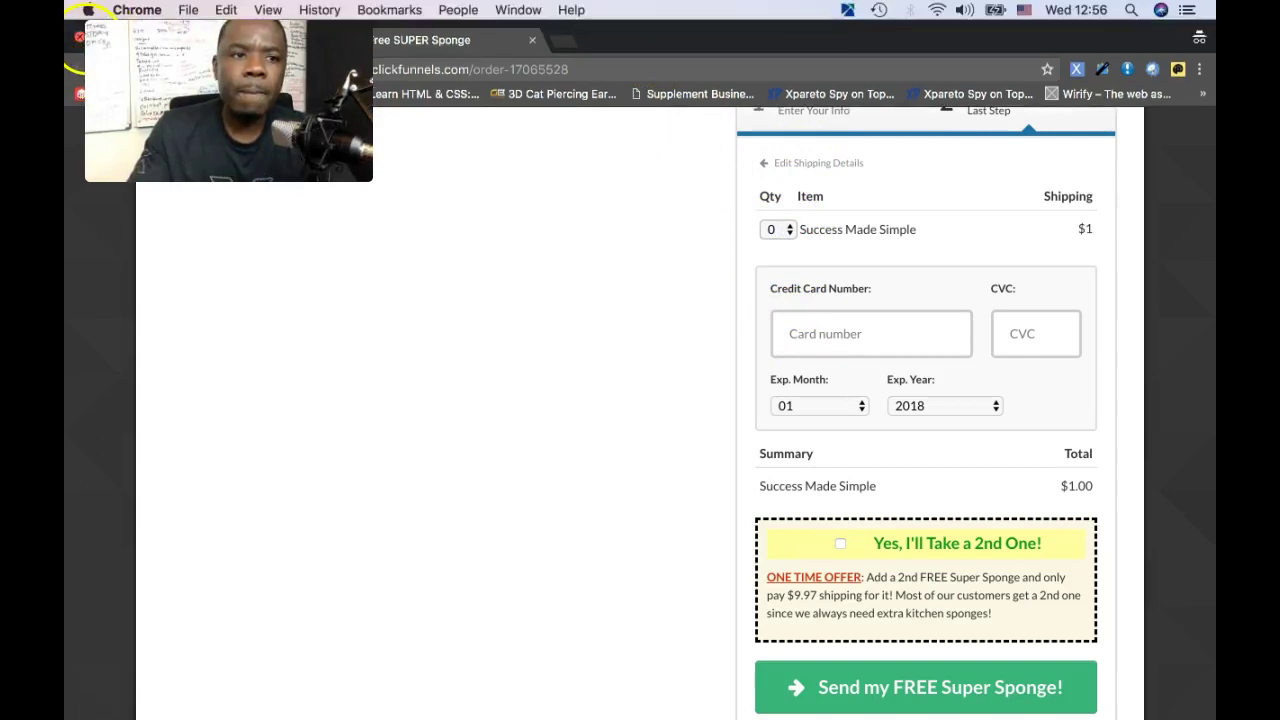
{"action": "left_click", "coordinate": [95, 42]}
{"action": "left_click", "coordinate": [505, 178]}
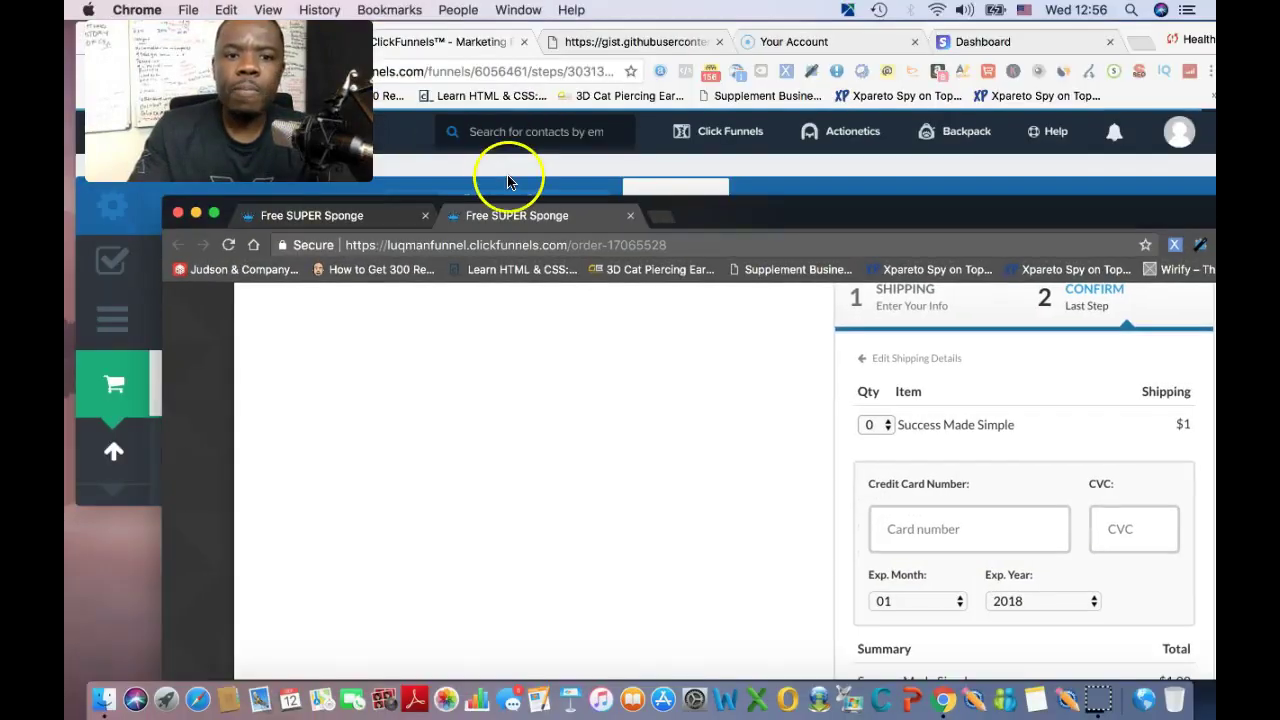
- Close the quantity script's gist page and select the entire order summary script in the other gist
{"action": "left_click", "coordinate": [617, 41]}
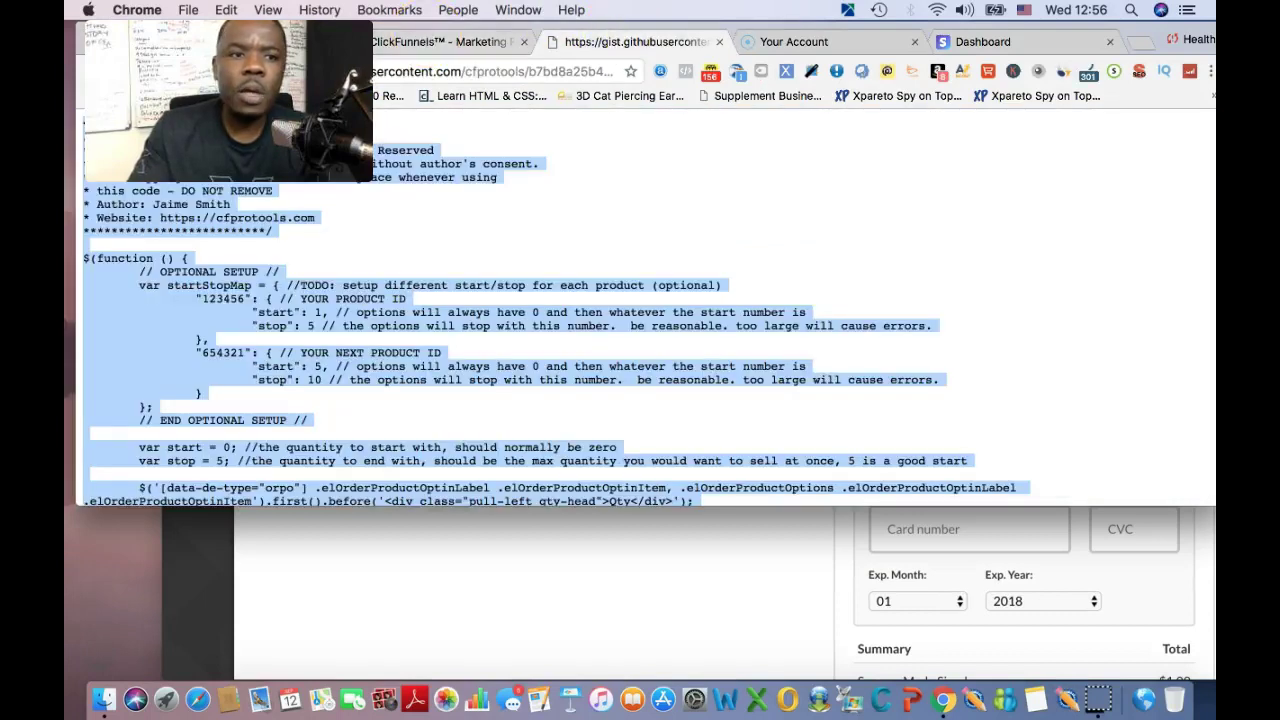
{"action": "key", "text": "super+w"}
{"action": "left_click", "coordinate": [1105, 318]}
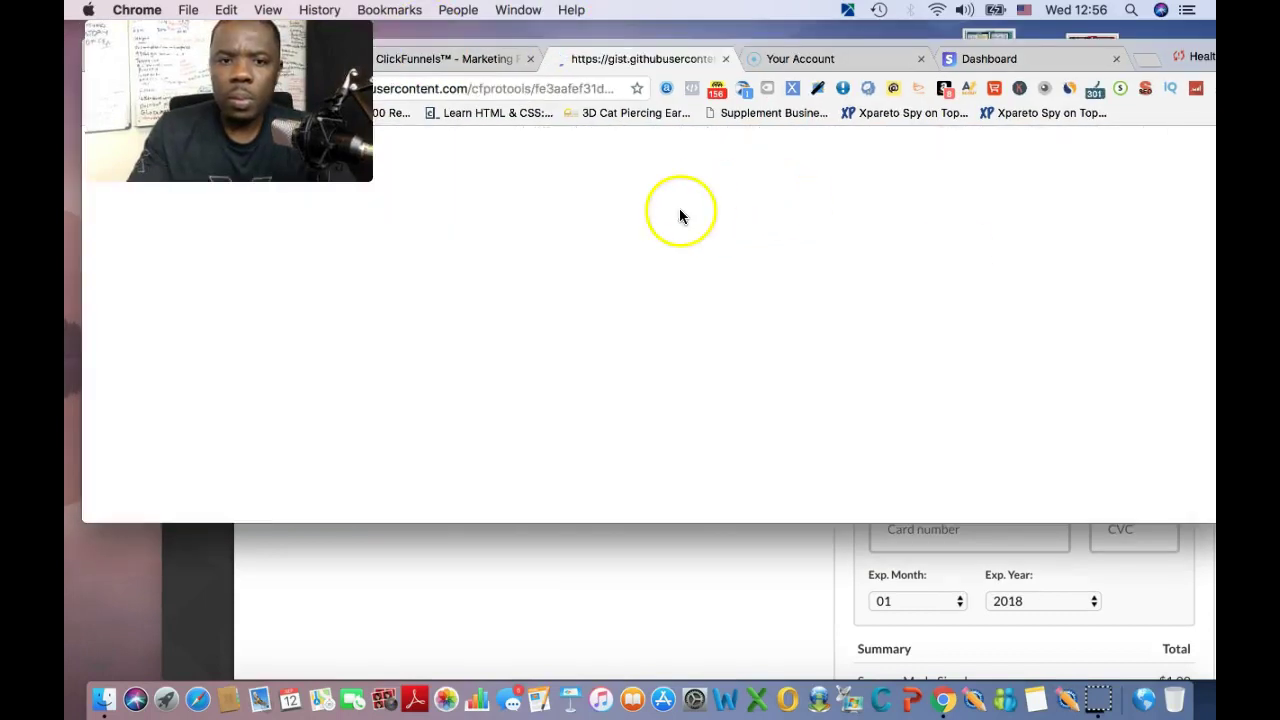
{"action": "key", "text": "super+a"}
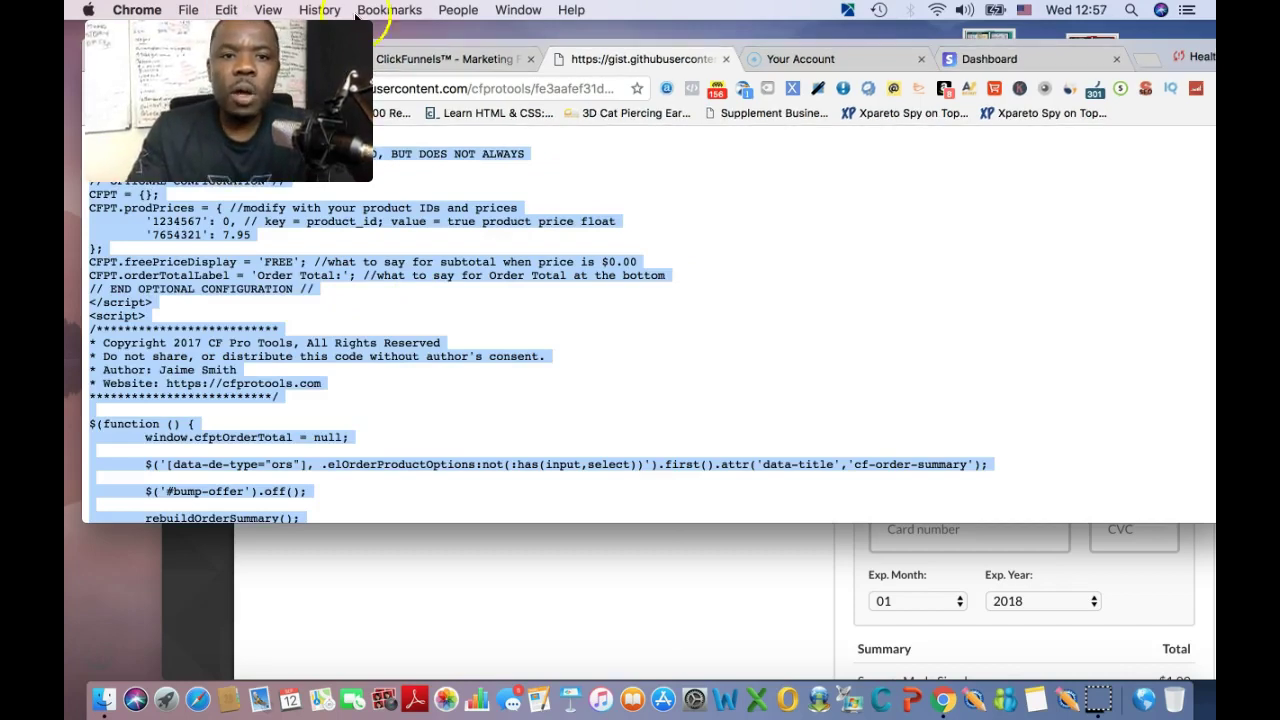
- Return to the funnel, review the products assigned to the Two Step Order, and go back to its overview
{"action": "left_click", "coordinate": [447, 50]}
{"action": "left_click", "coordinate": [447, 50]}
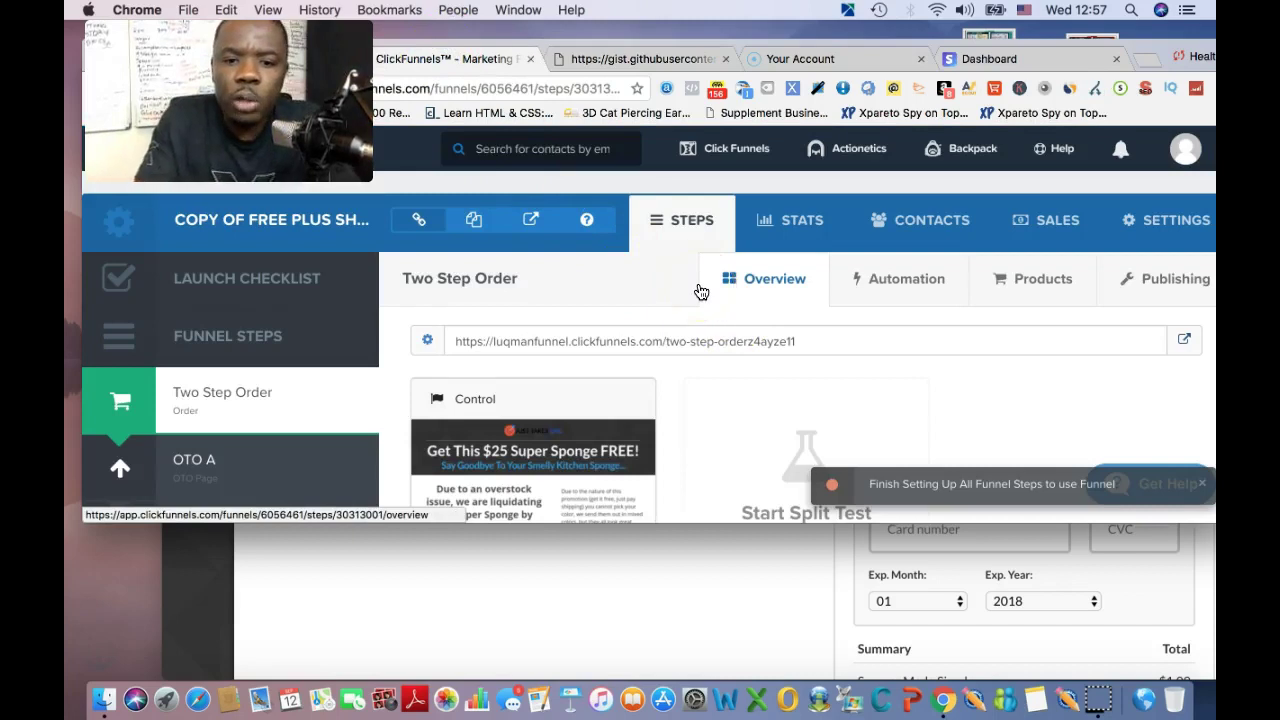
{"action": "scroll", "coordinate": [700, 291], "scroll_direction": "down", "scroll_amount": 3}
{"action": "left_click", "coordinate": [483, 393]}
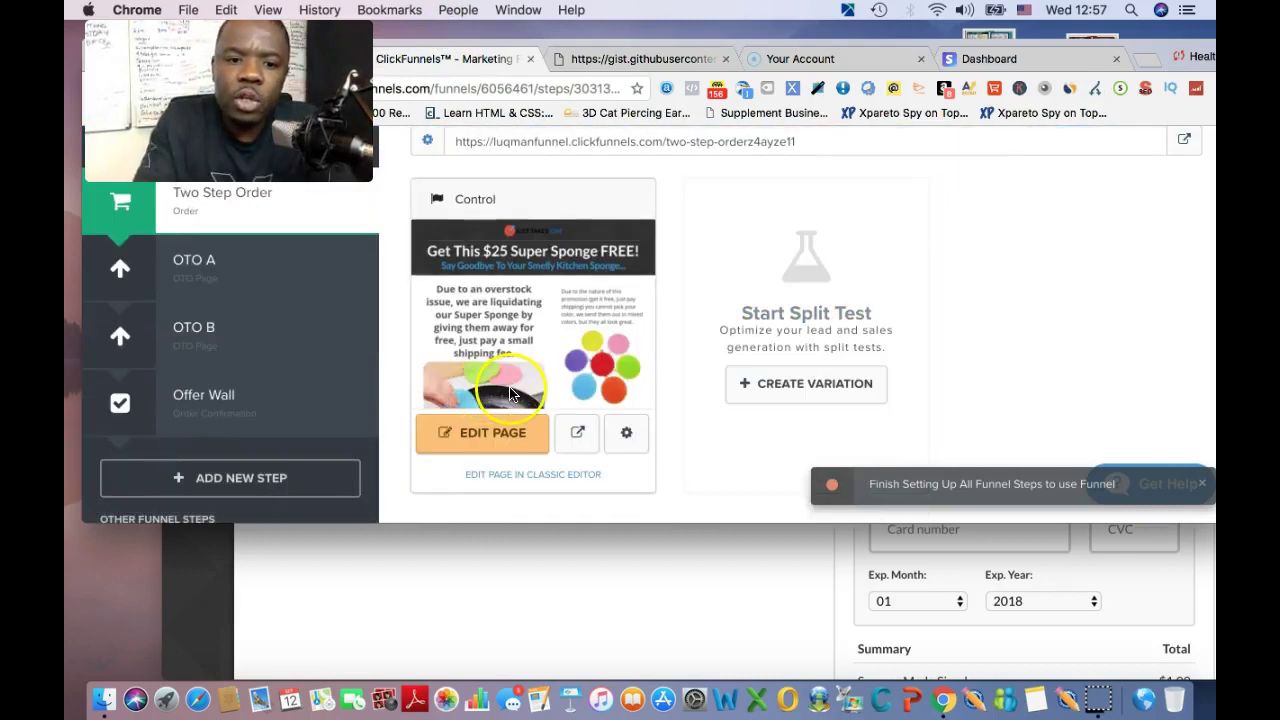
{"action": "scroll", "coordinate": [500, 430], "scroll_direction": "up", "scroll_amount": 2}
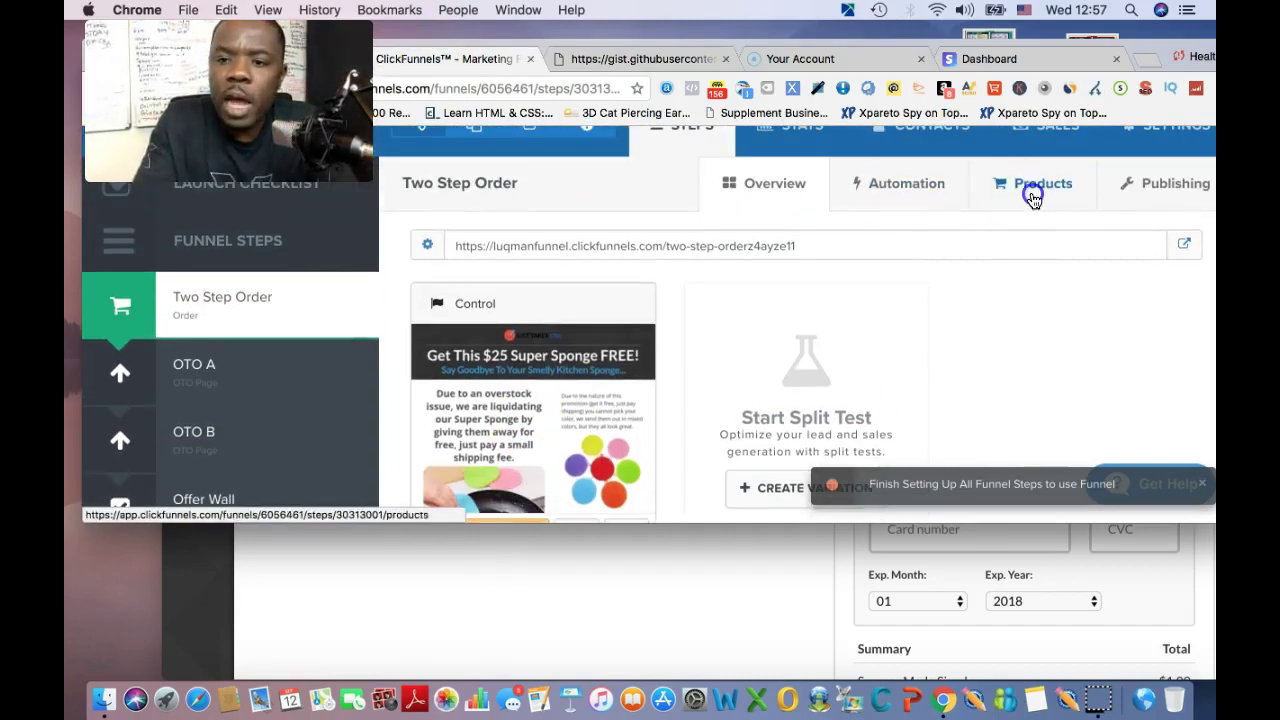
{"action": "left_click", "coordinate": [1033, 197]}
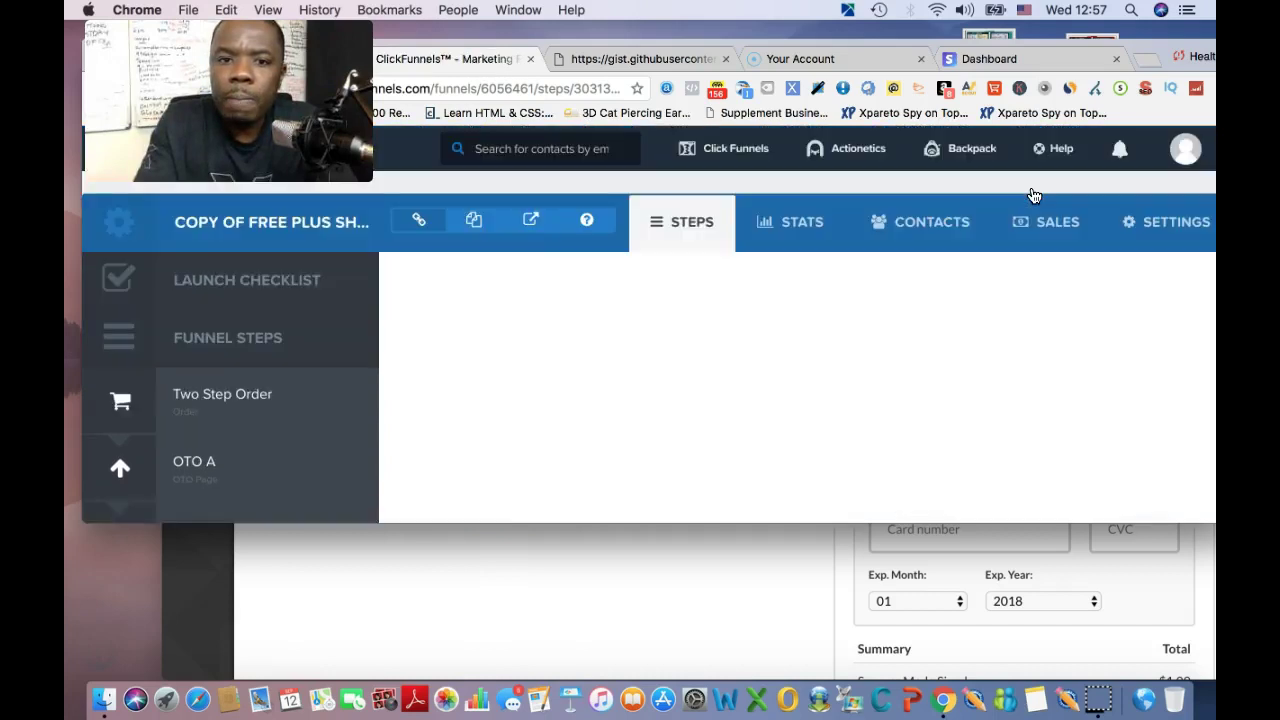
{"action": "left_click", "coordinate": [898, 336]}
{"action": "scroll", "coordinate": [901, 352], "scroll_direction": "down", "scroll_amount": 4}
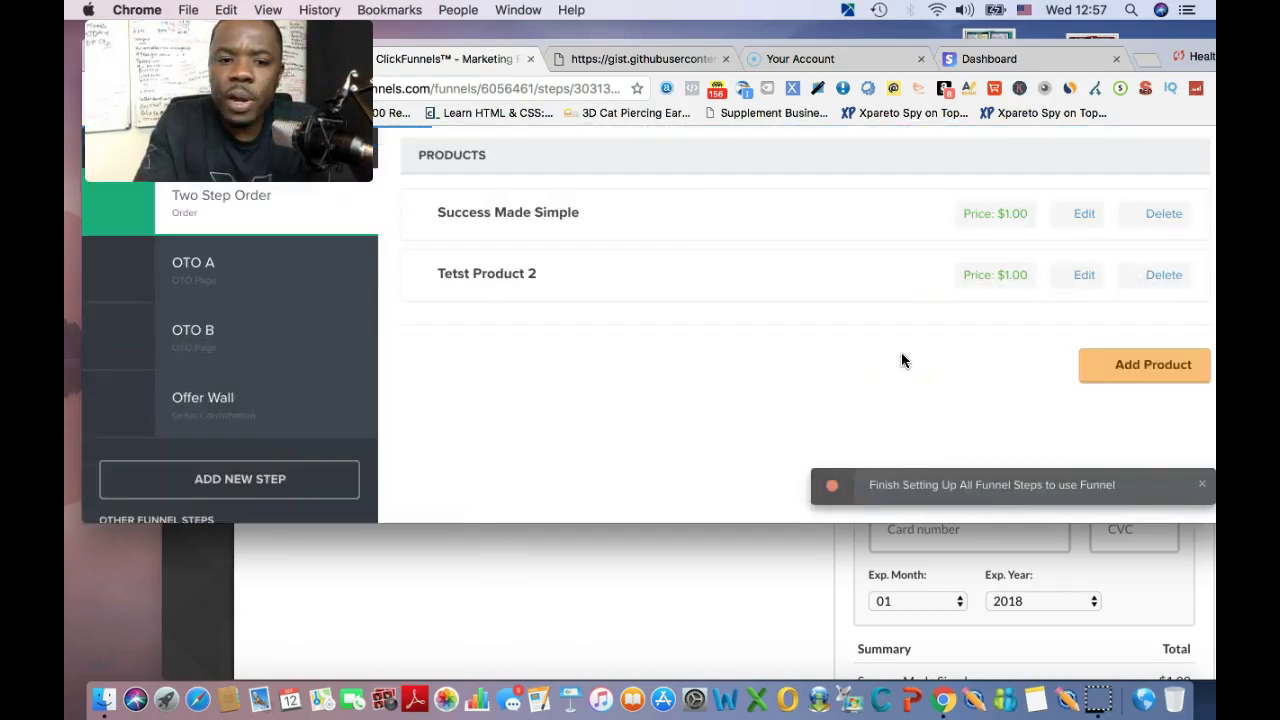
{"action": "scroll", "coordinate": [901, 352], "scroll_direction": "up", "scroll_amount": 4}
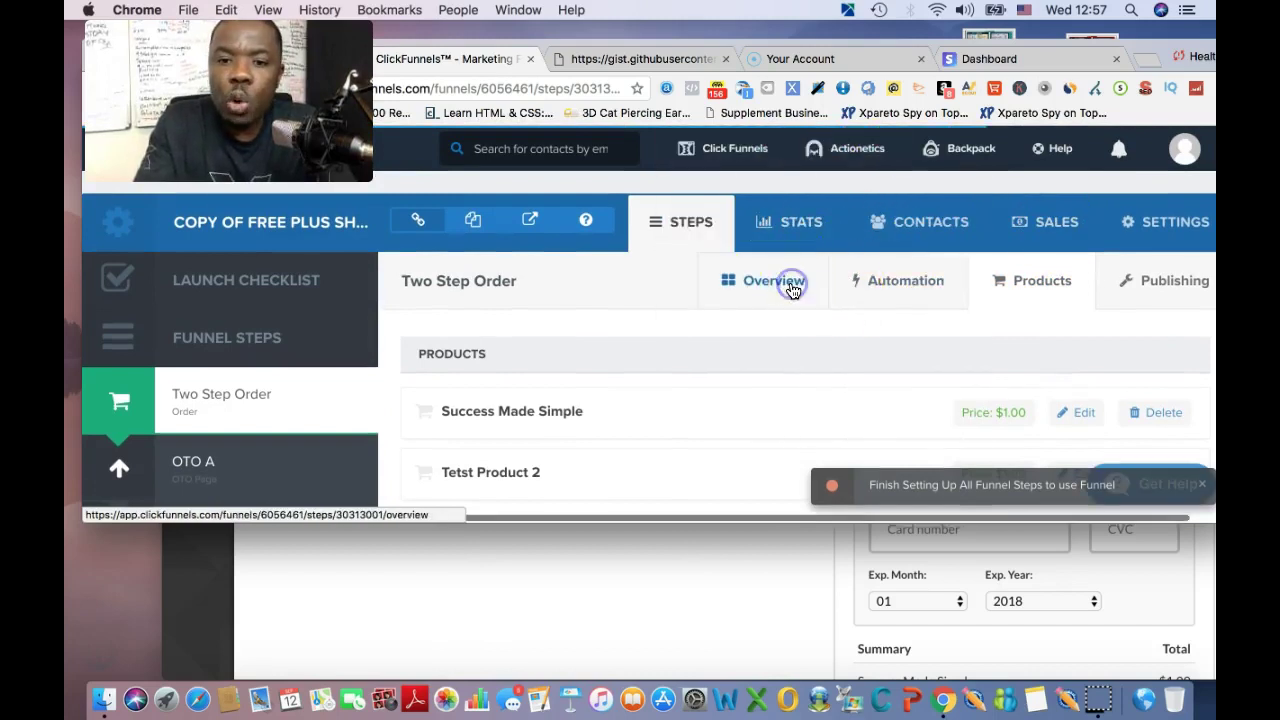
{"action": "left_click", "coordinate": [792, 289]}
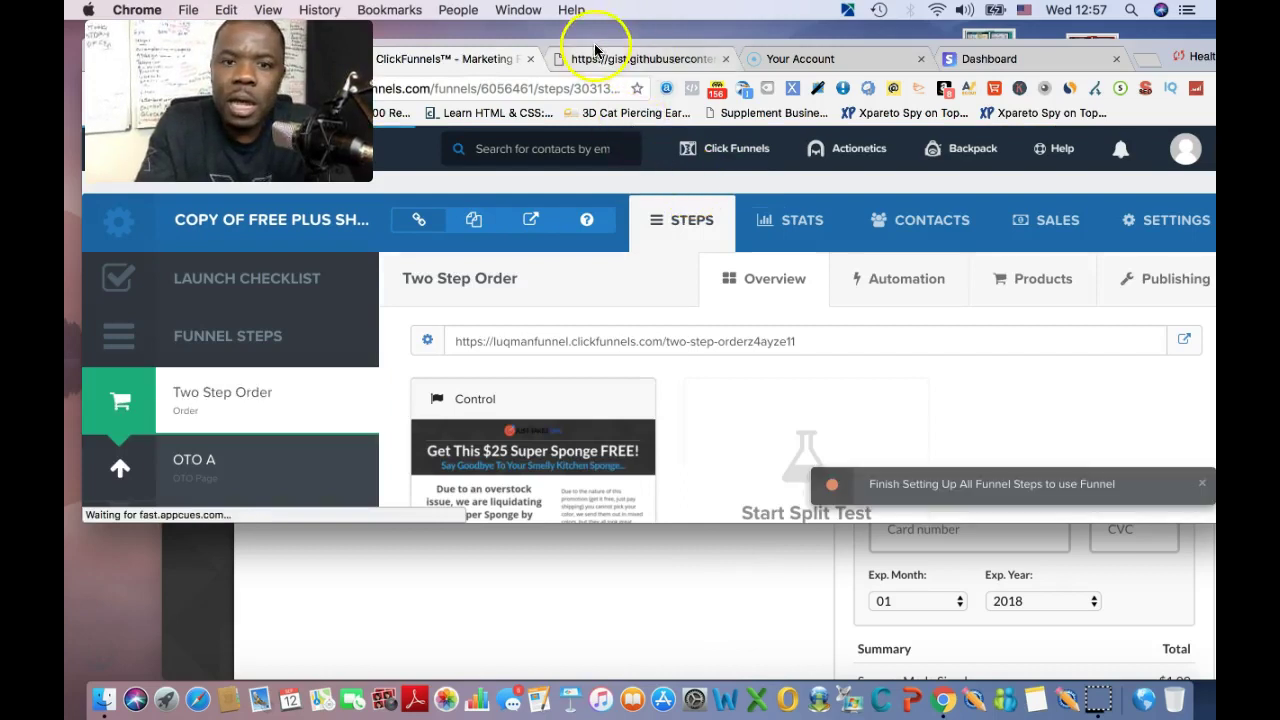
- Enlarge the funnel window and open the live Two Step Order page in an incognito window
{"action": "left_click_drag", "start_coordinate": [620, 44], "coordinate": [602, 26]}
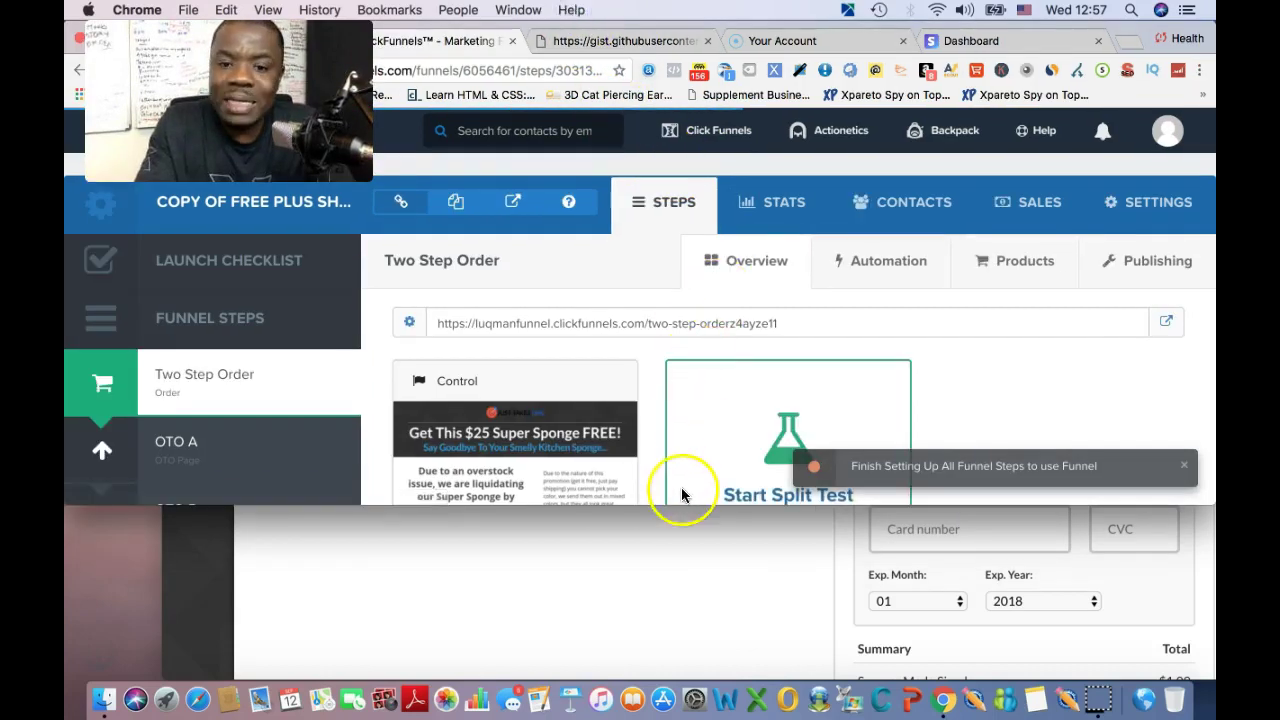
{"action": "left_click_drag", "start_coordinate": [678, 506], "coordinate": [688, 676]}
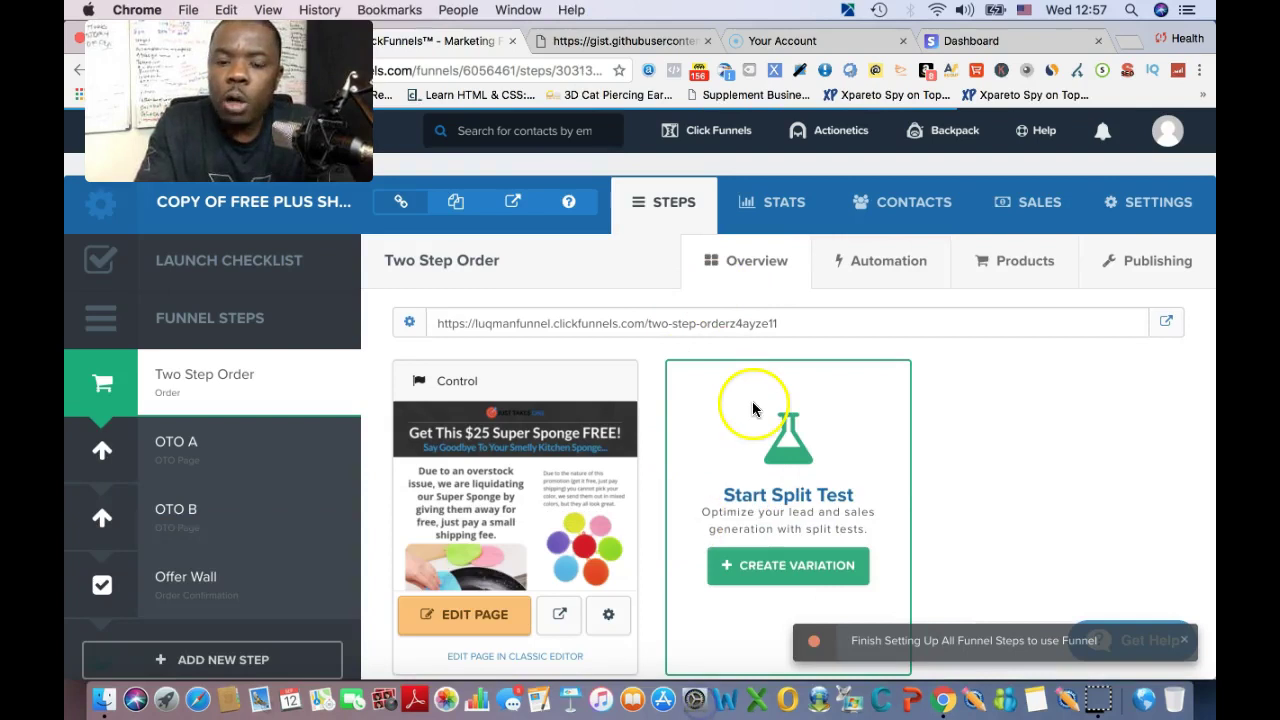
{"action": "right_click", "coordinate": [1165, 325]}
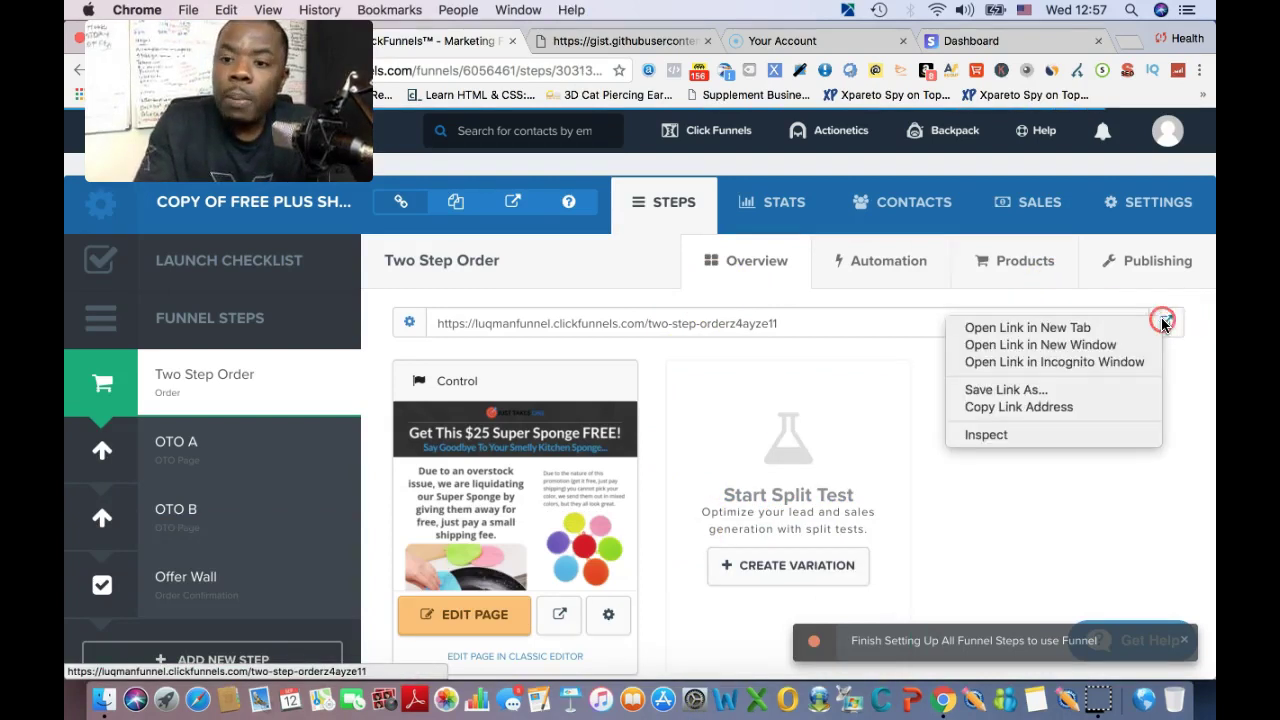
{"action": "left_click", "coordinate": [1089, 363]}
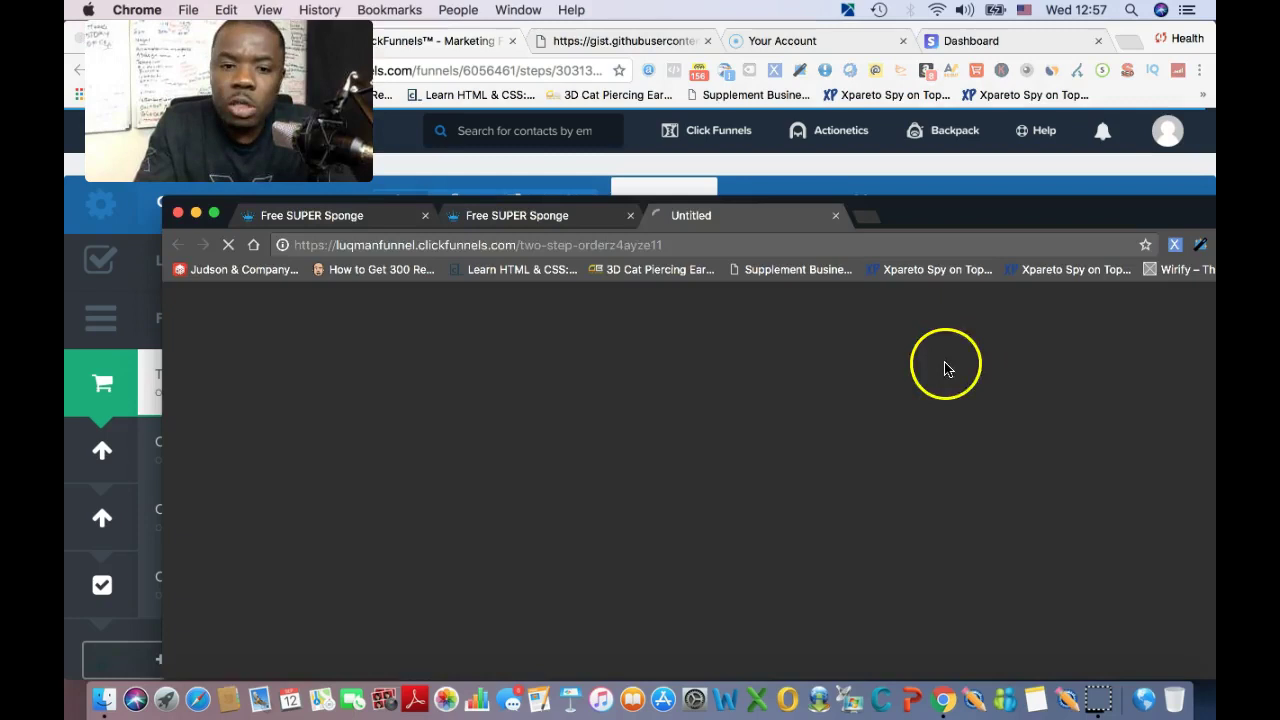
- Go to the prefilled shipping form on the live order page and continue to the Confirm step
{"action": "scroll", "coordinate": [699, 357], "scroll_direction": "down", "scroll_amount": 5}
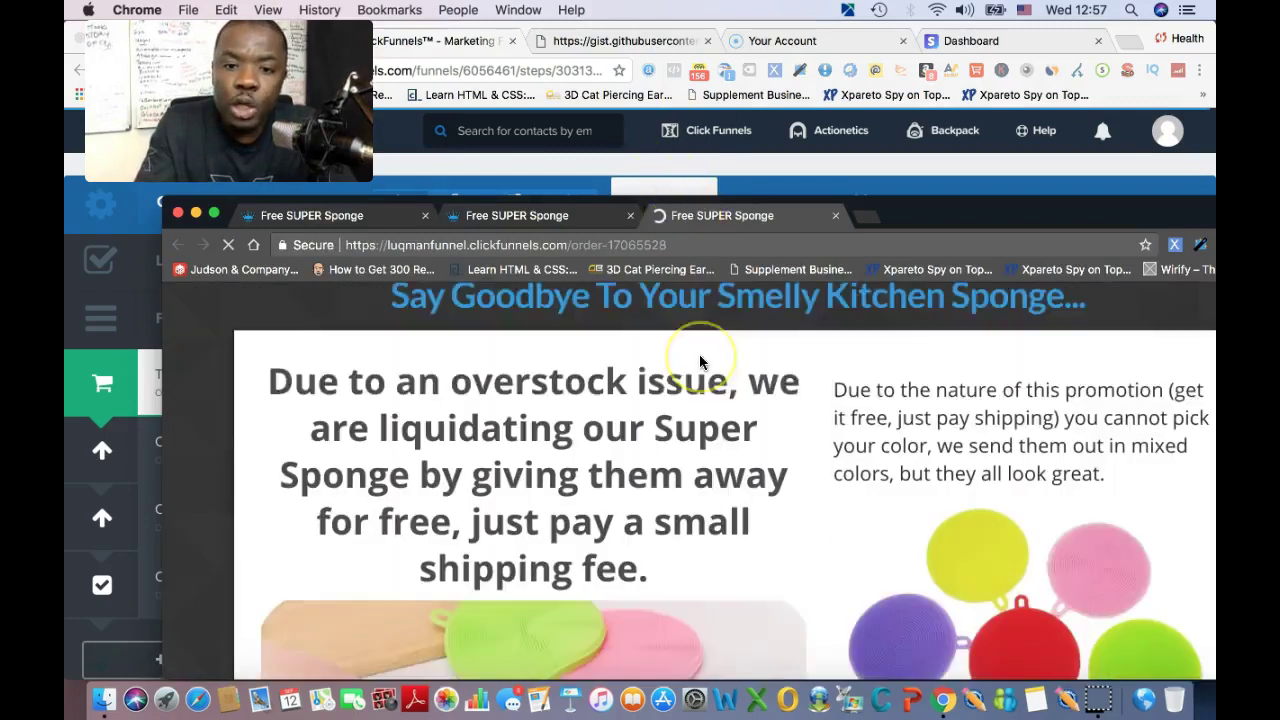
{"action": "scroll", "coordinate": [699, 363], "scroll_direction": "down", "scroll_amount": 3}
{"action": "left_click_drag", "start_coordinate": [751, 231], "coordinate": [757, 34]}
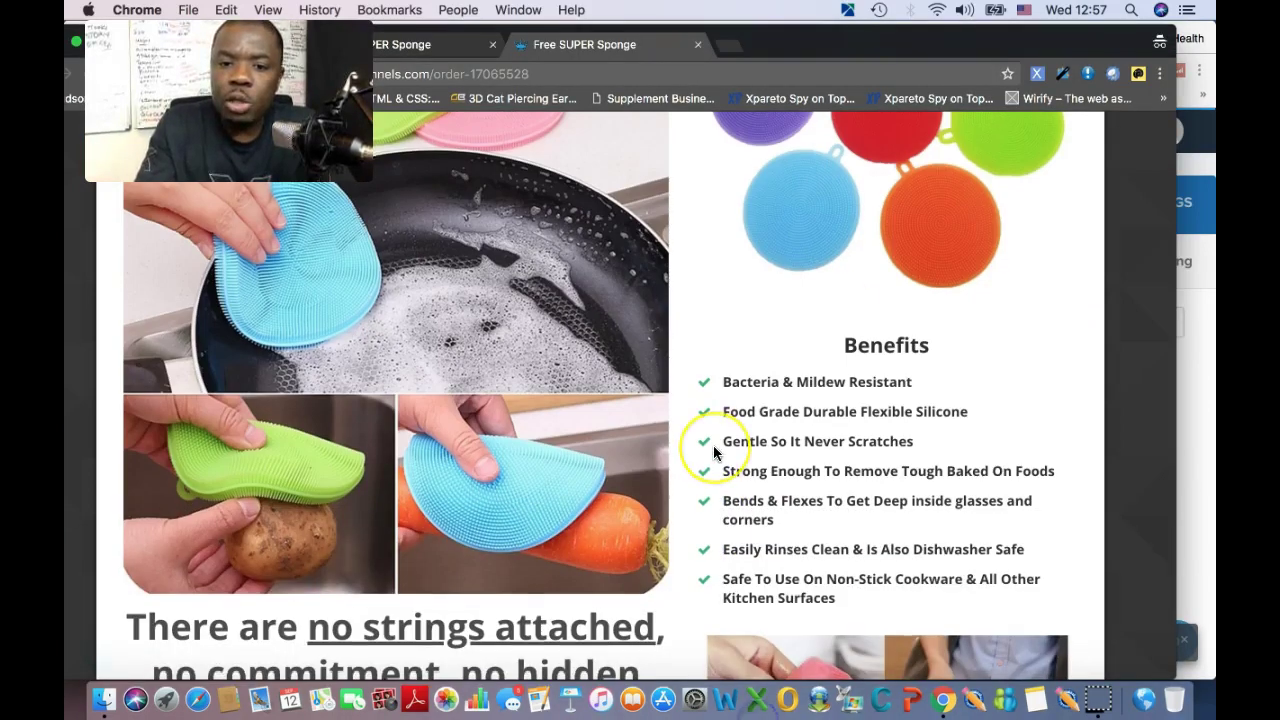
{"action": "scroll", "coordinate": [713, 453], "scroll_direction": "down", "scroll_amount": 8}
{"action": "scroll", "coordinate": [713, 453], "scroll_direction": "down", "scroll_amount": 15}
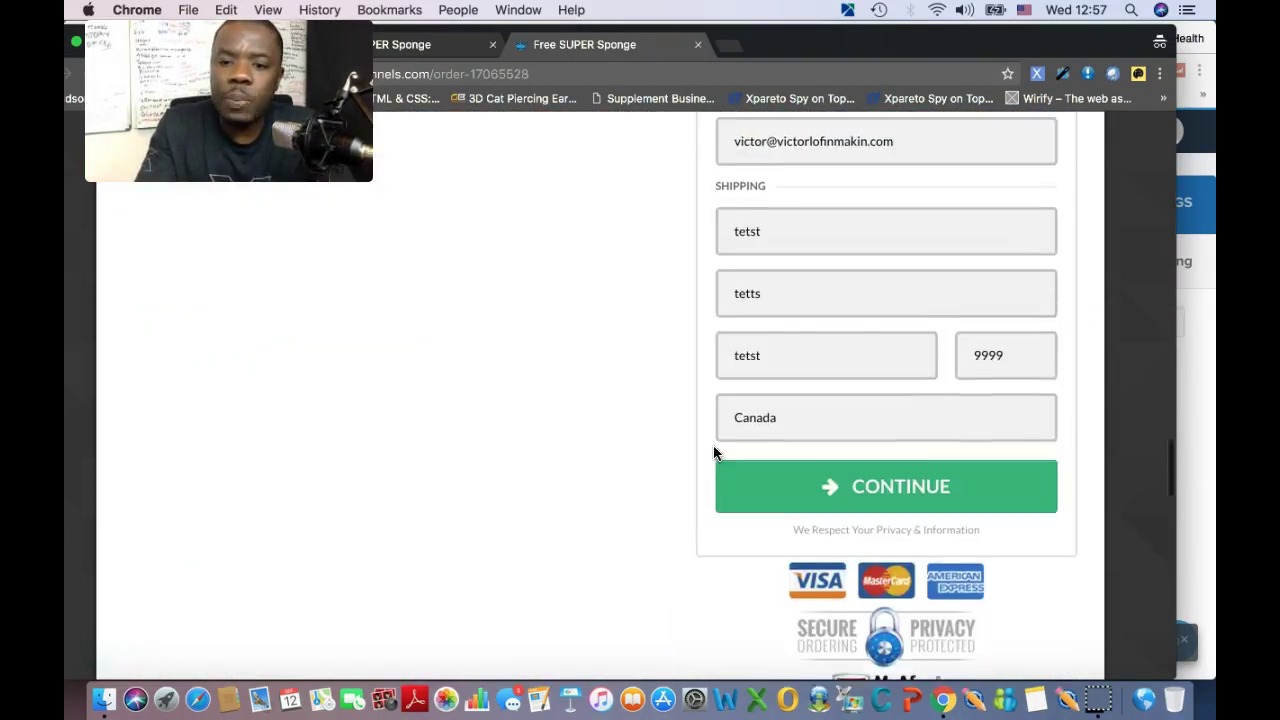
{"action": "left_click", "coordinate": [837, 490]}
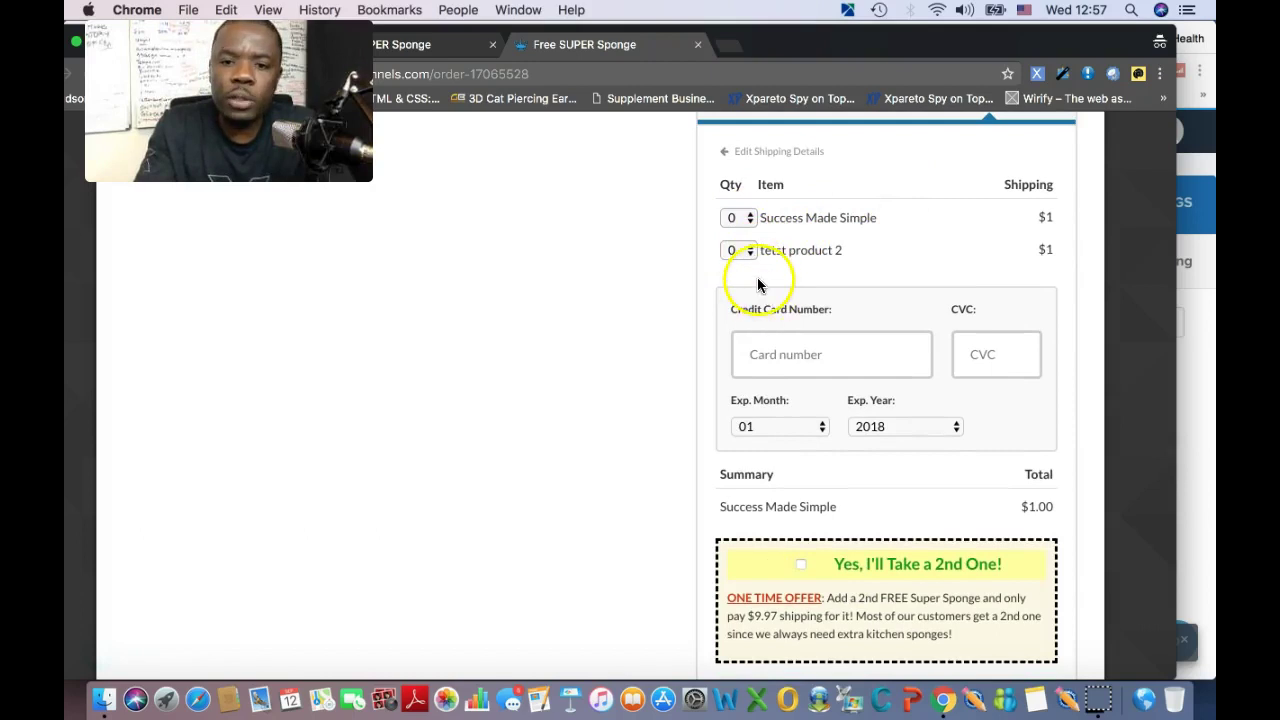
- Set the quantities of tetst product 2 and Success Made Simple to 10 each
{"action": "left_click", "coordinate": [745, 250]}
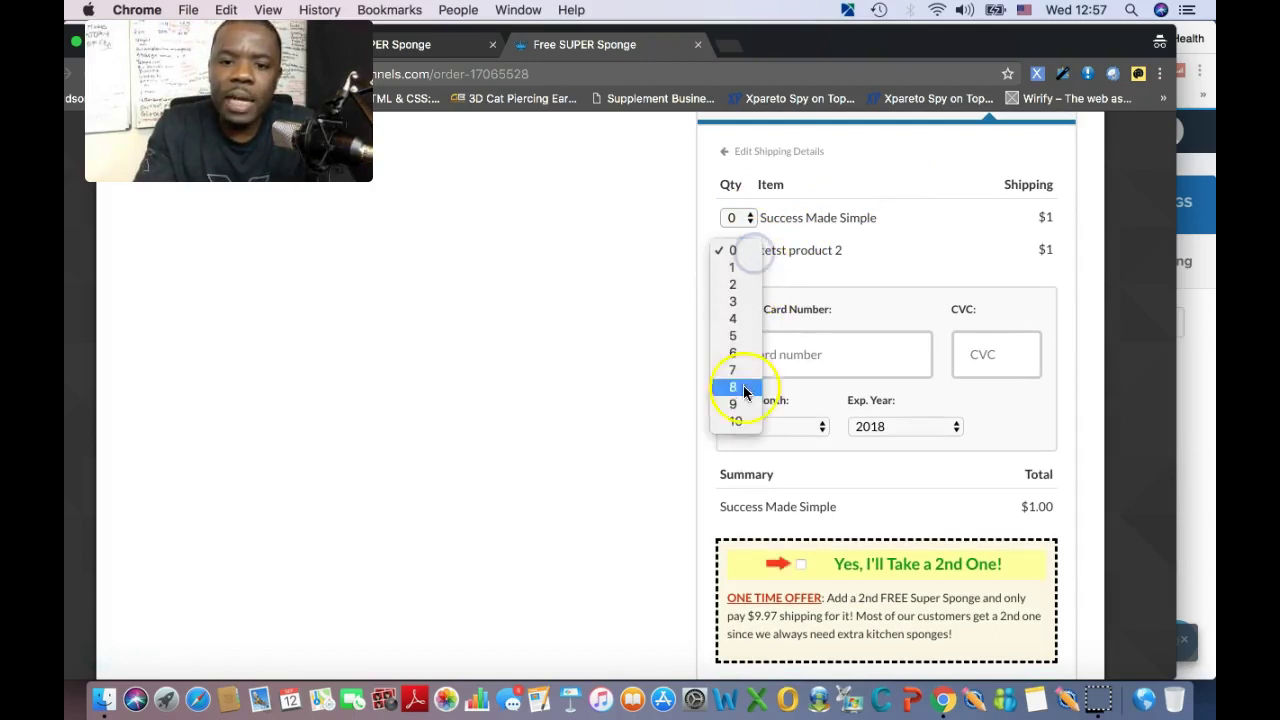
{"action": "left_click", "coordinate": [748, 422]}
{"action": "left_click", "coordinate": [745, 217]}
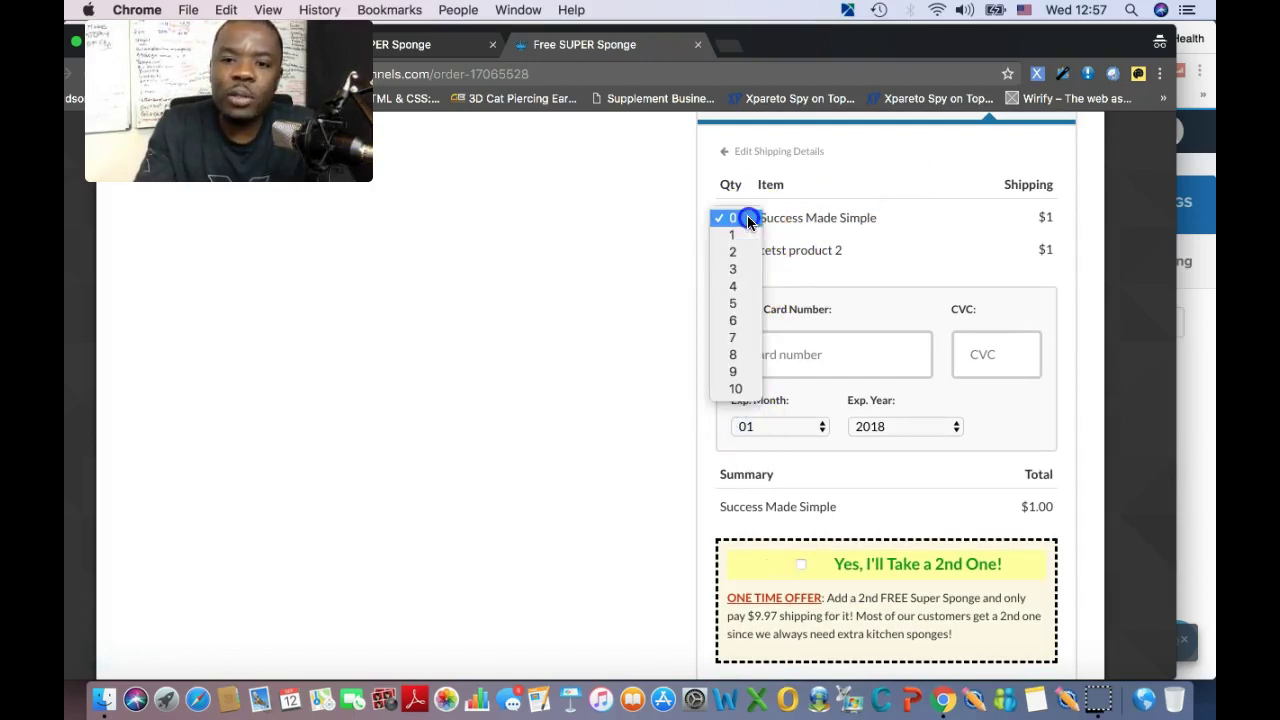
{"action": "left_click", "coordinate": [748, 389]}
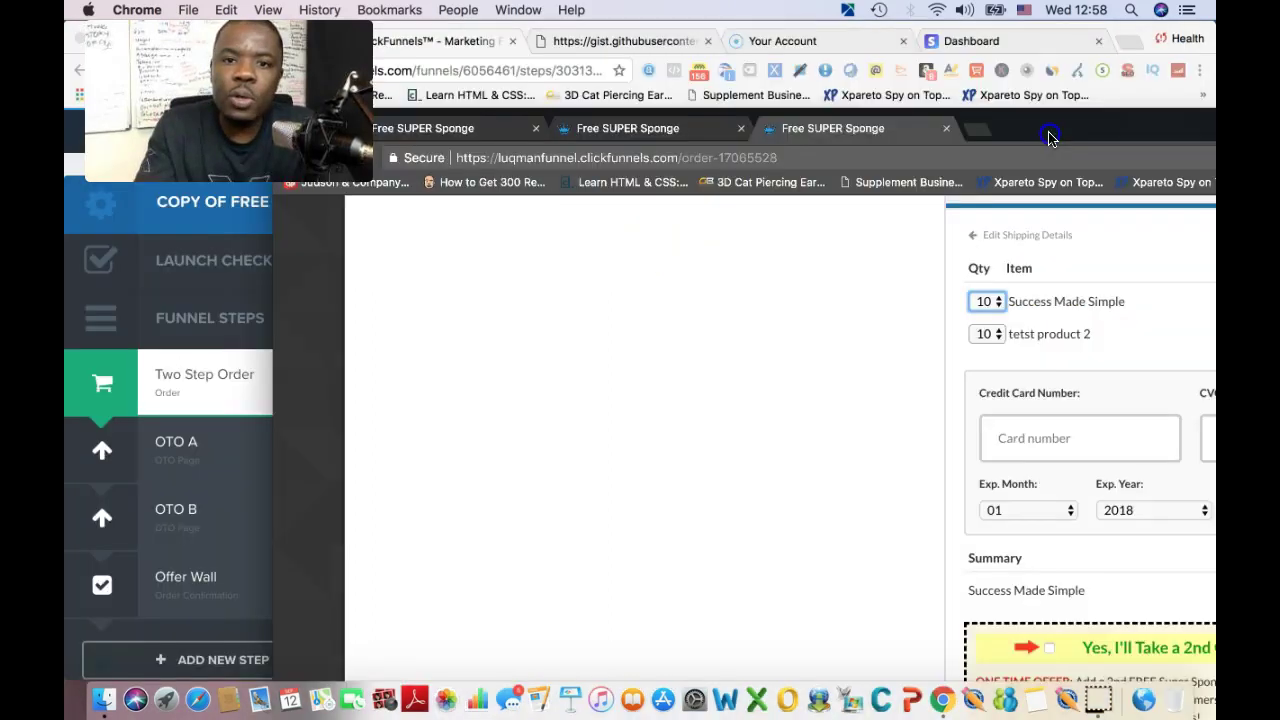
- Return to the funnel's Two Step Order, edit its control page, and open the page's tracking code settings
{"action": "double_click", "coordinate": [800, 46]}
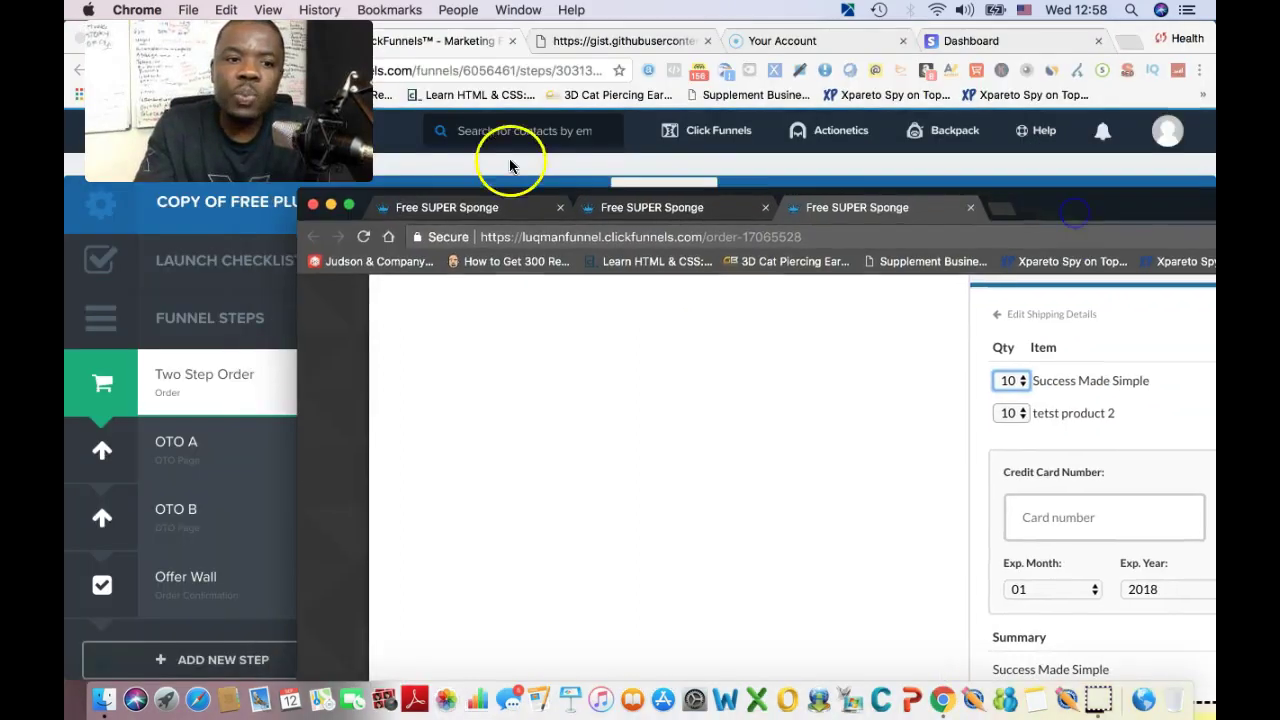
{"action": "left_click", "coordinate": [247, 330]}
{"action": "mouse_move", "coordinate": [718, 135]}
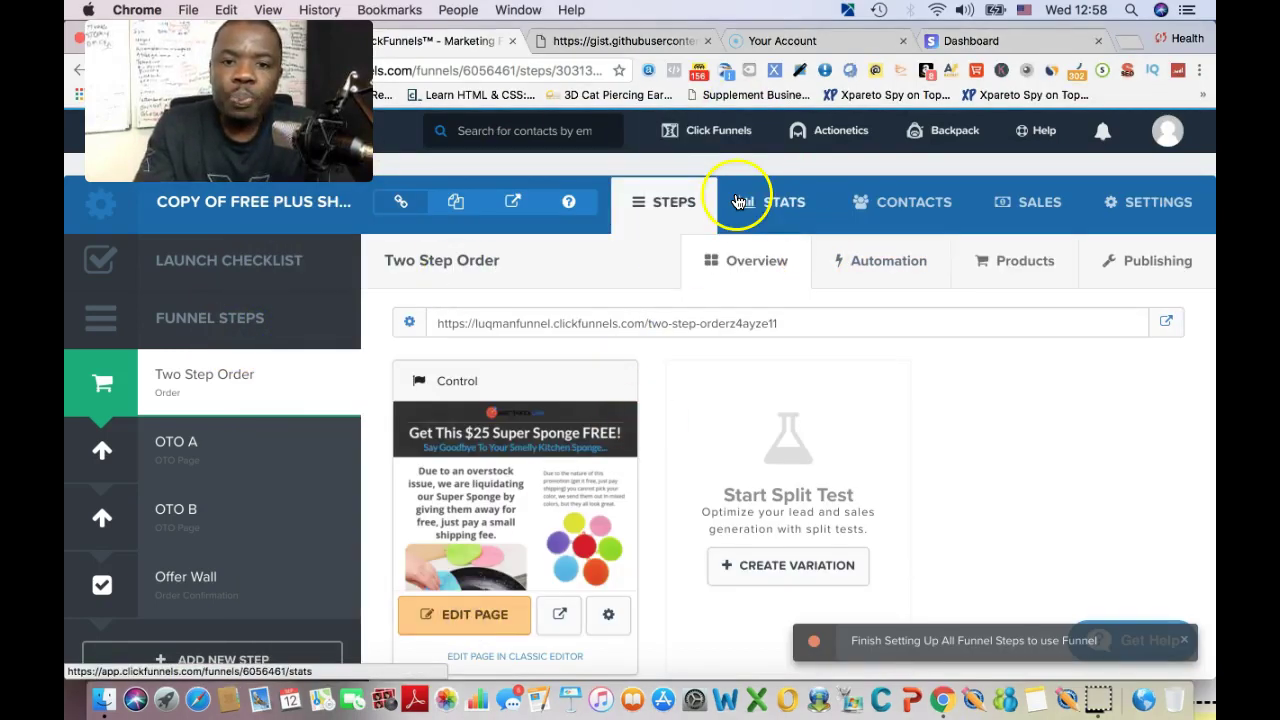
{"action": "left_click", "coordinate": [491, 486]}
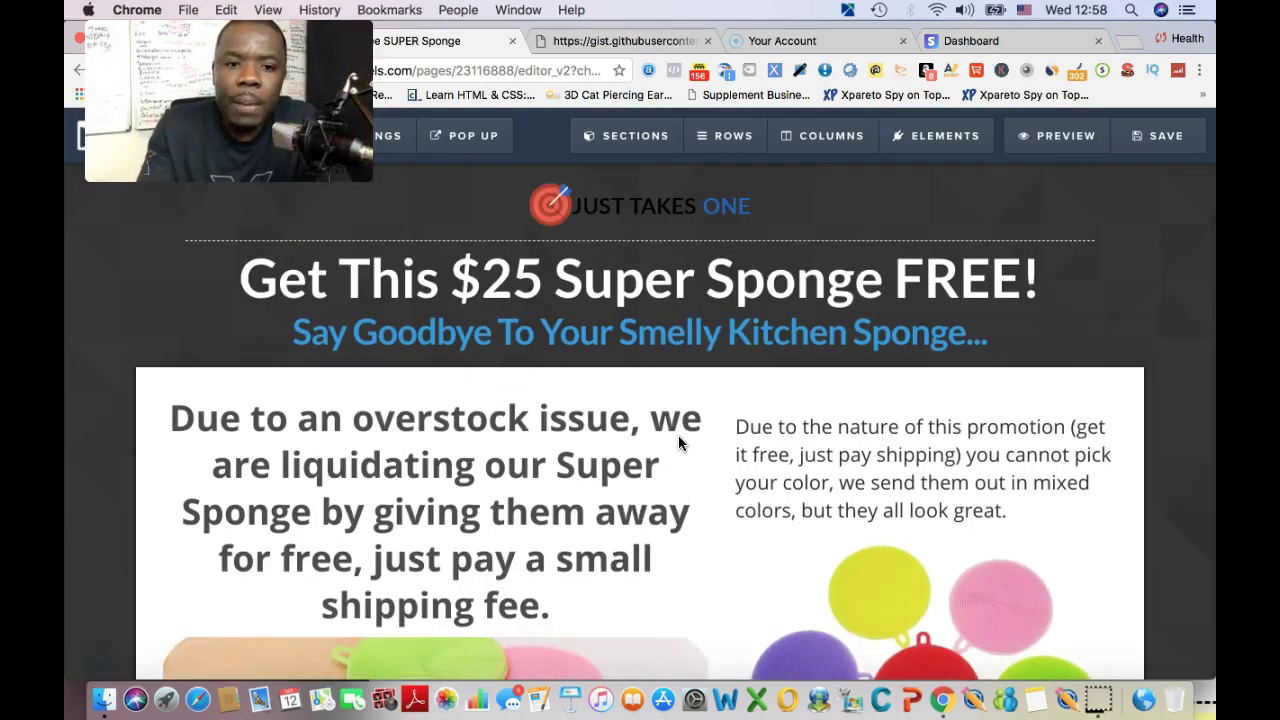
{"action": "left_click", "coordinate": [385, 140]}
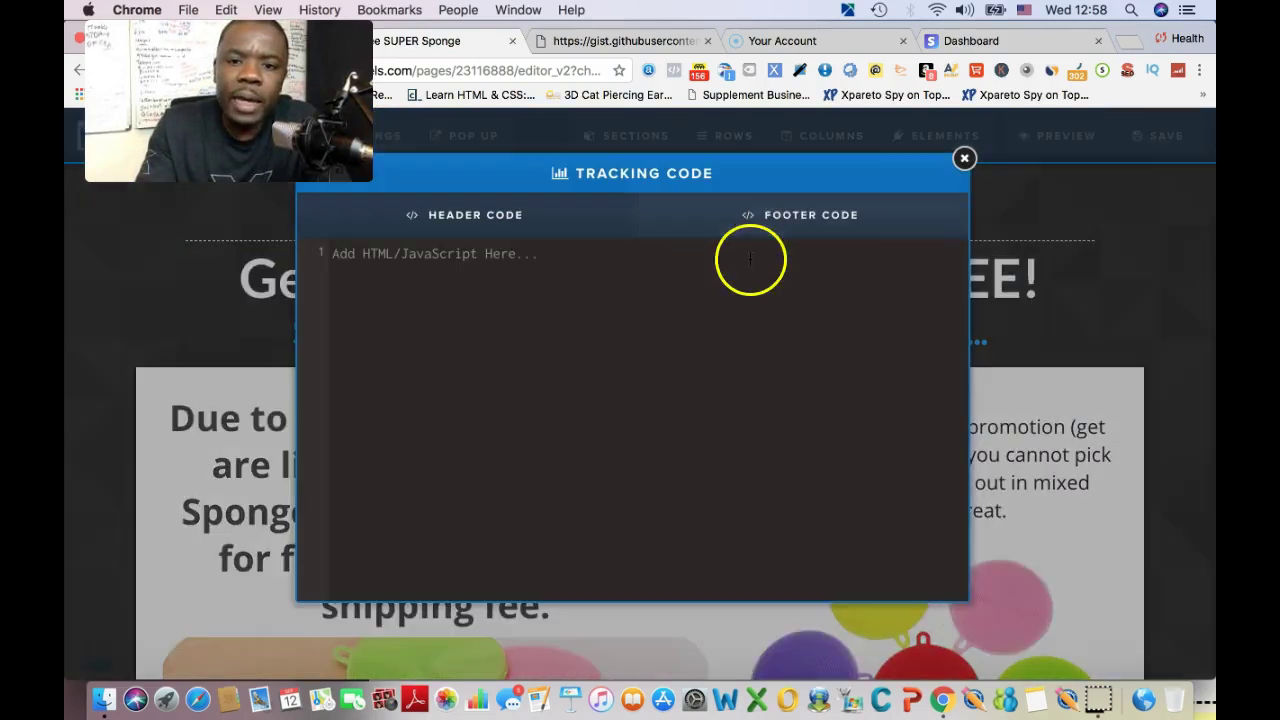
- Paste the copied order summary script below the closing style tag in the footer code and close the tracking code settings
{"action": "left_click", "coordinate": [809, 218]}
{"action": "scroll", "coordinate": [727, 484], "scroll_direction": "down", "scroll_amount": 5}
{"action": "scroll", "coordinate": [727, 484], "scroll_direction": "down", "scroll_amount": 15}
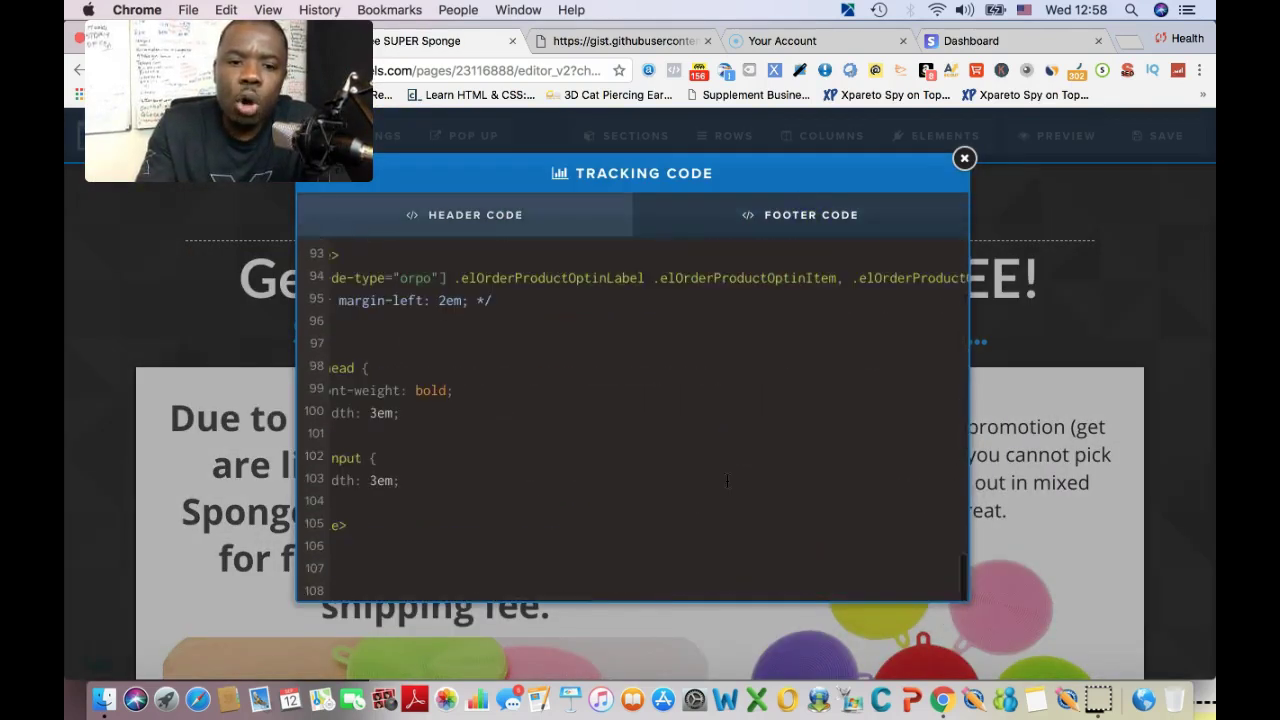
{"action": "scroll", "coordinate": [440, 530], "scroll_direction": "left", "scroll_amount": 2}
{"action": "left_click", "coordinate": [436, 543]}
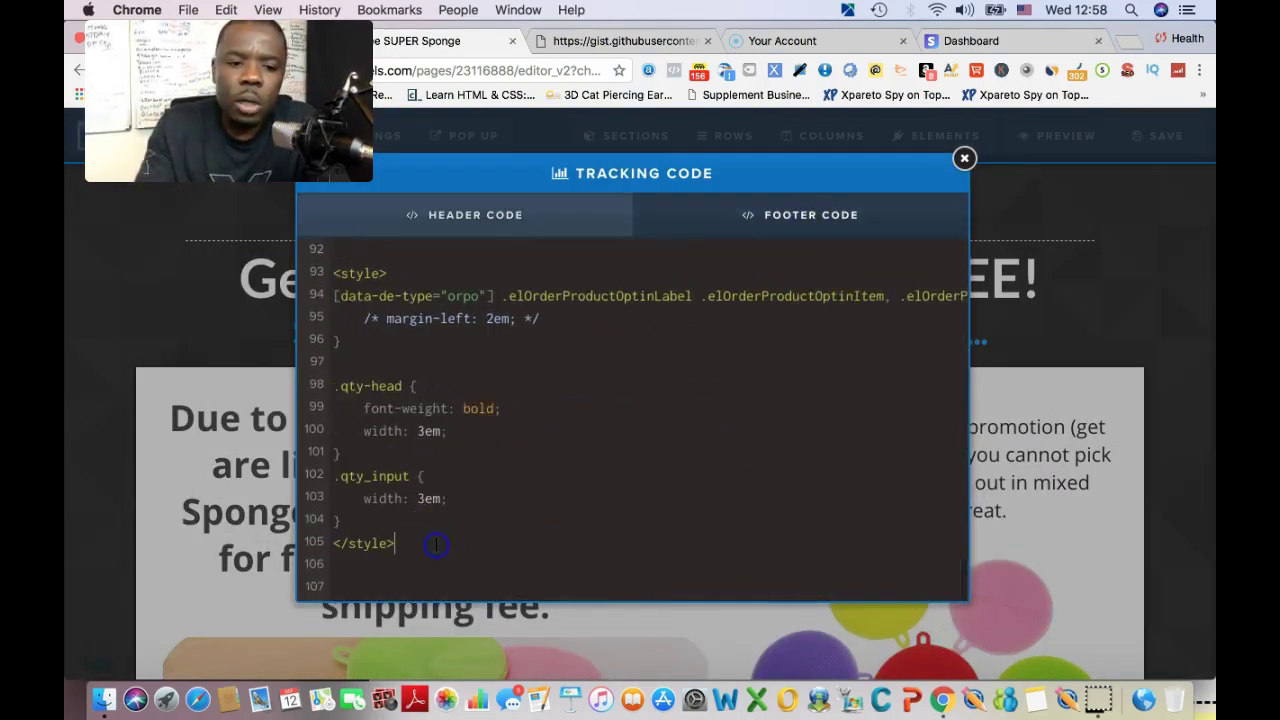
{"action": "key", "text": "Down"}
{"action": "key", "text": "Down"}
{"action": "key", "text": "Return"}
{"action": "key", "text": "super+v"}
{"action": "left_click", "coordinate": [514, 414]}
{"action": "left_click", "coordinate": [214, 357]}
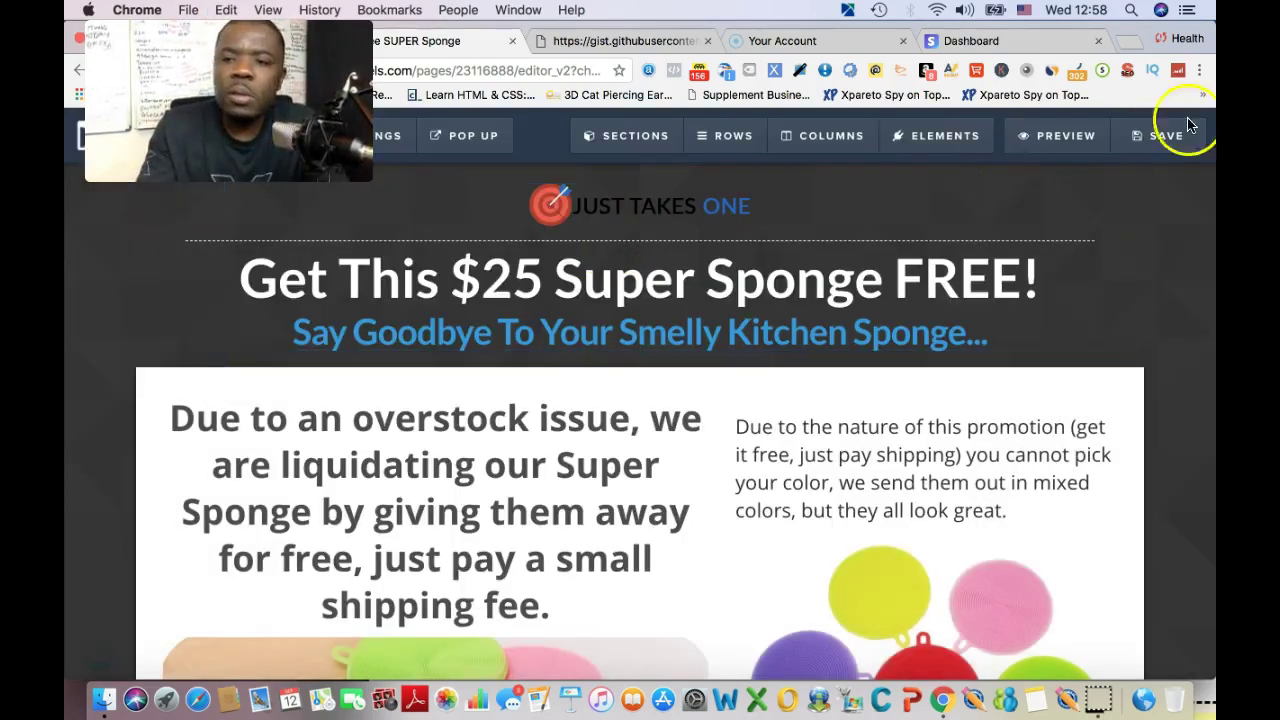
- Save the page and open its preview in an enlarged incognito window
{"action": "left_click", "coordinate": [1167, 140]}
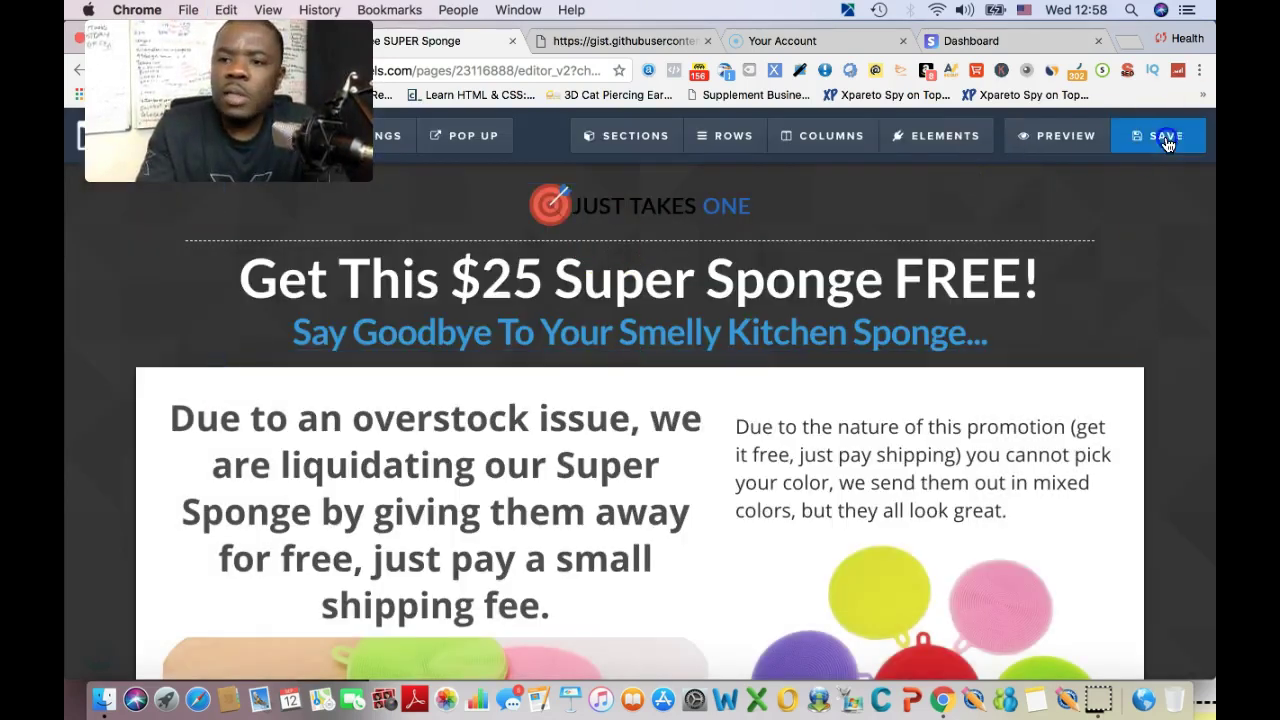
{"action": "right_click", "coordinate": [1078, 137]}
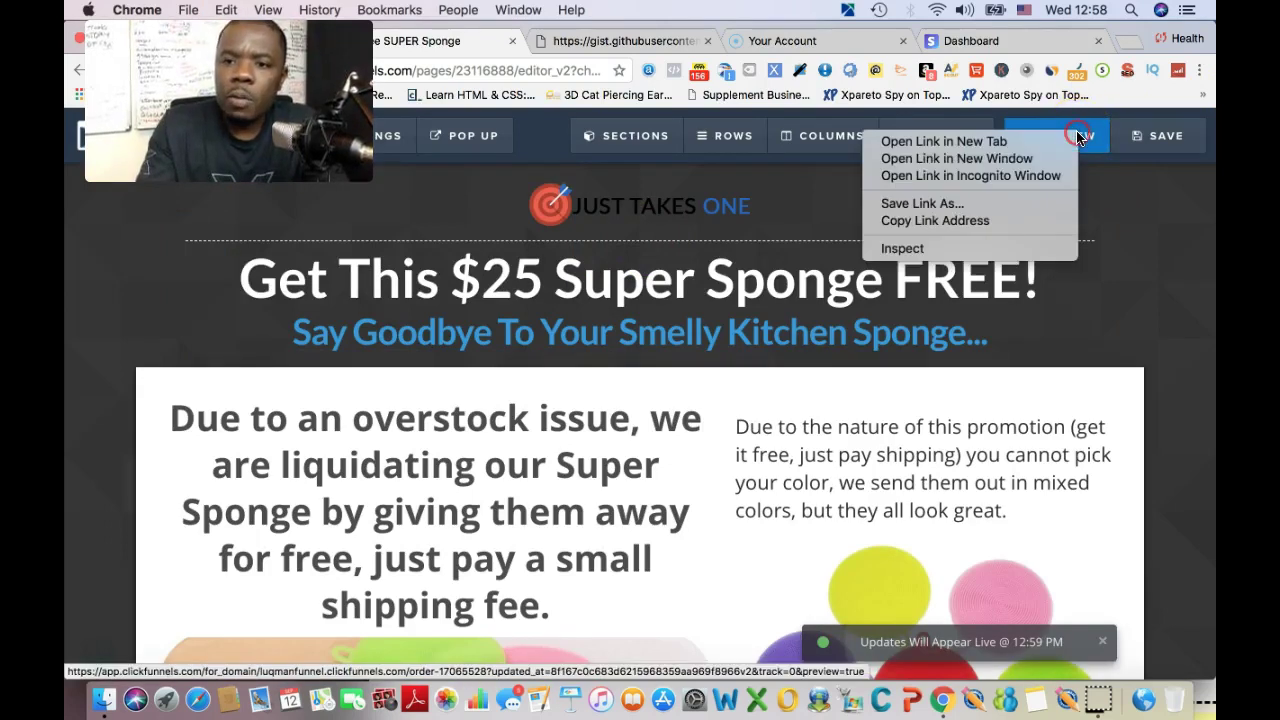
{"action": "left_click", "coordinate": [1055, 177]}
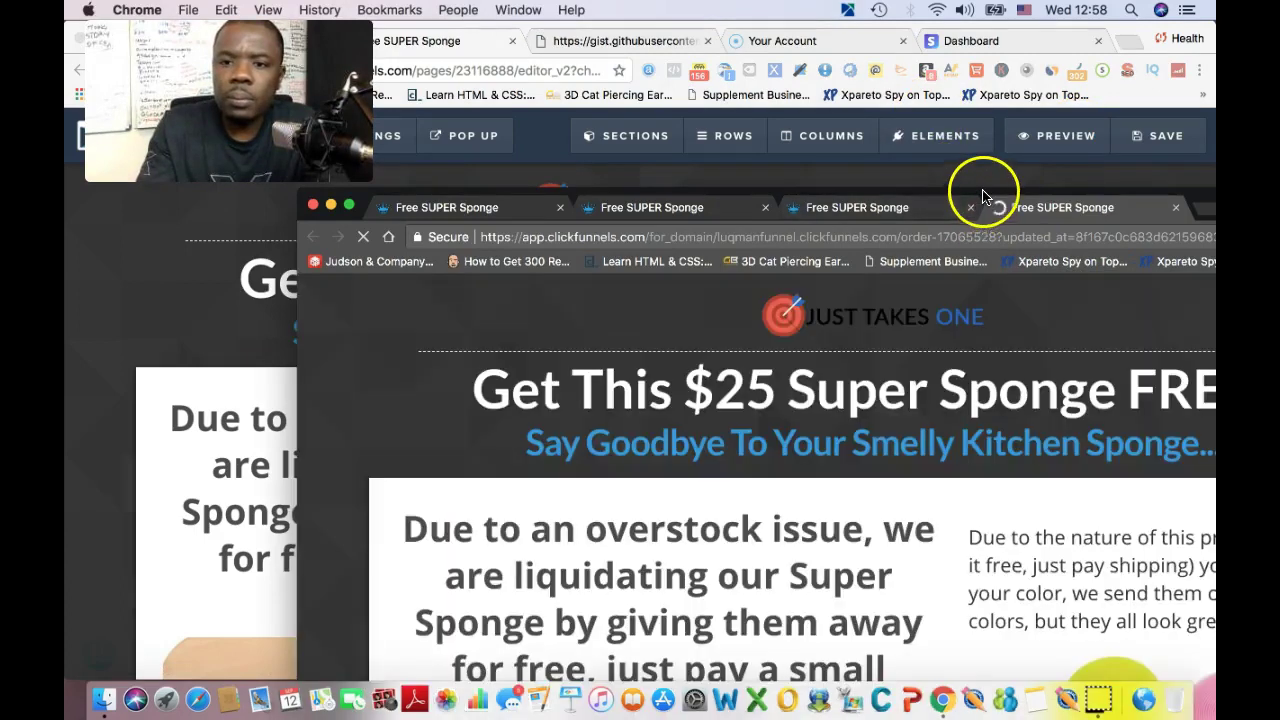
{"action": "double_click", "coordinate": [983, 194]}
- On the order form's Shipping step, enter "test" as the name and fill in the customer's e-mail address
{"action": "scroll", "coordinate": [866, 255], "scroll_direction": "down", "scroll_amount": 15}
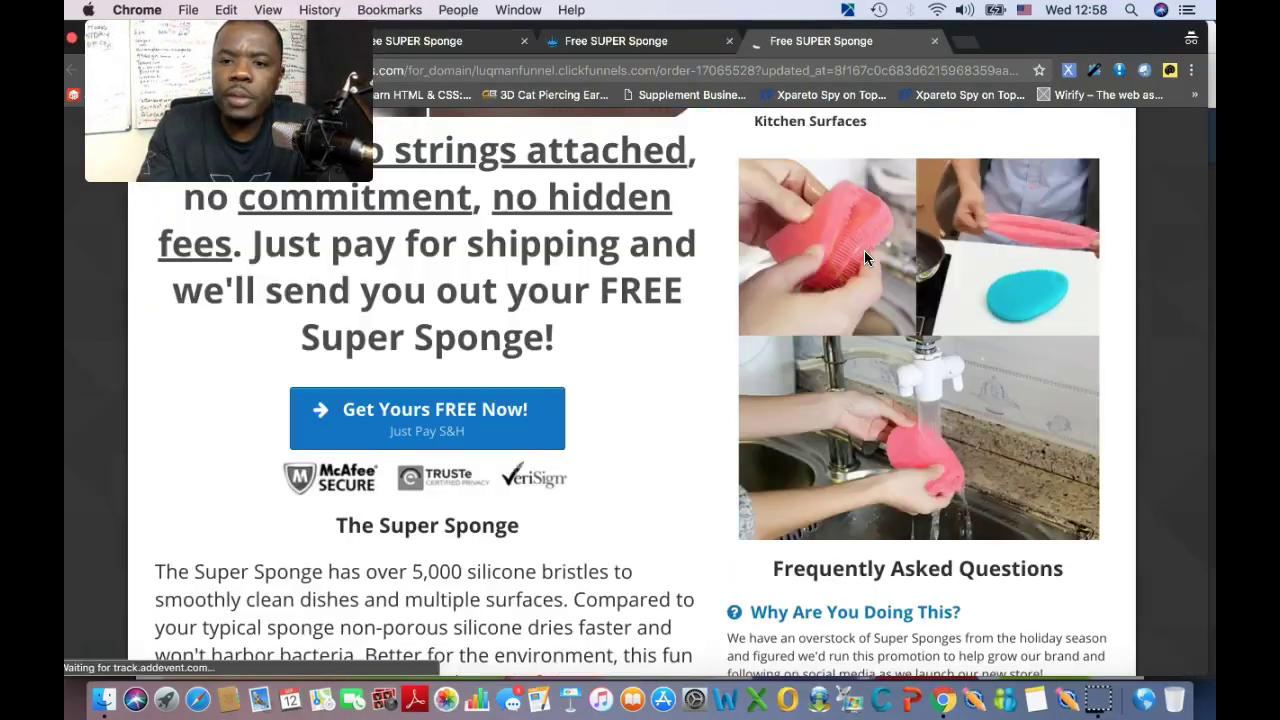
{"action": "scroll", "coordinate": [864, 250], "scroll_direction": "down", "scroll_amount": 8}
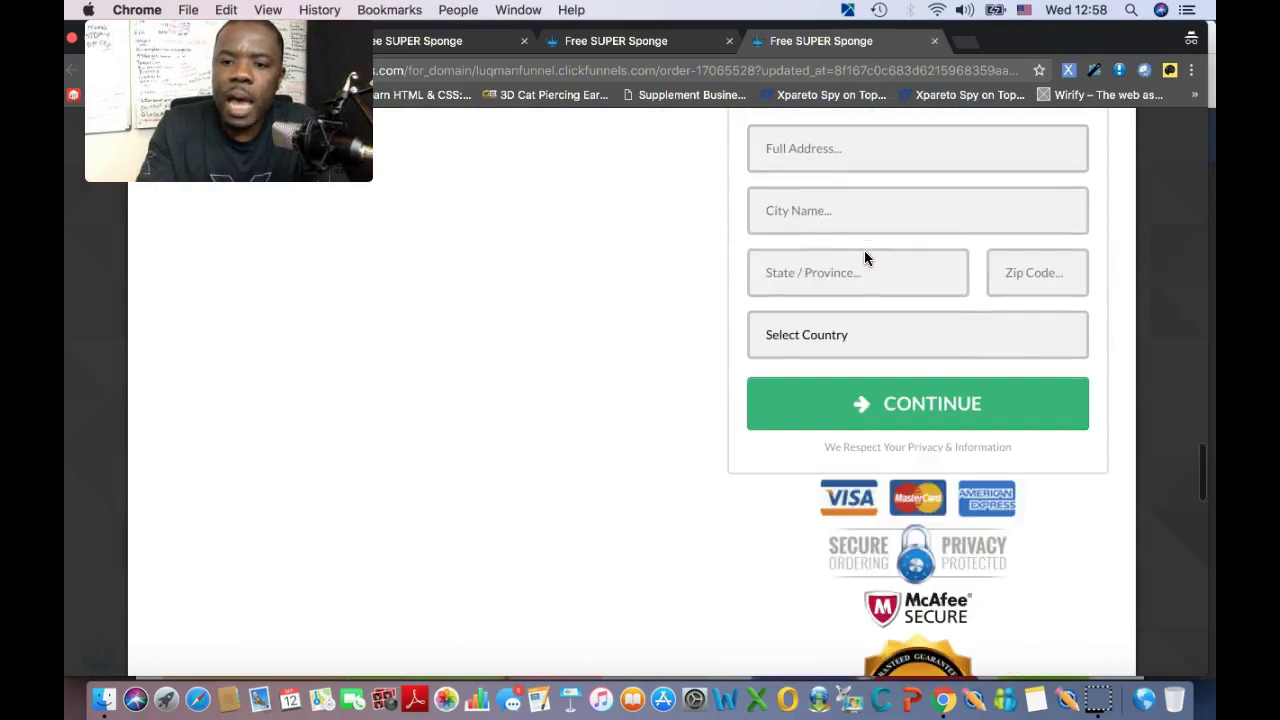
{"action": "scroll", "coordinate": [864, 250], "scroll_direction": "up", "scroll_amount": 3}
{"action": "left_click", "coordinate": [837, 260]}
{"action": "type", "text": "test"}
{"action": "left_click", "coordinate": [849, 326]}
- Enter "tetst" as address and city, placeholder text as state and 00000 as zip code, select a country, and continue to the Confirm step
{"action": "left_click", "coordinate": [804, 393]}
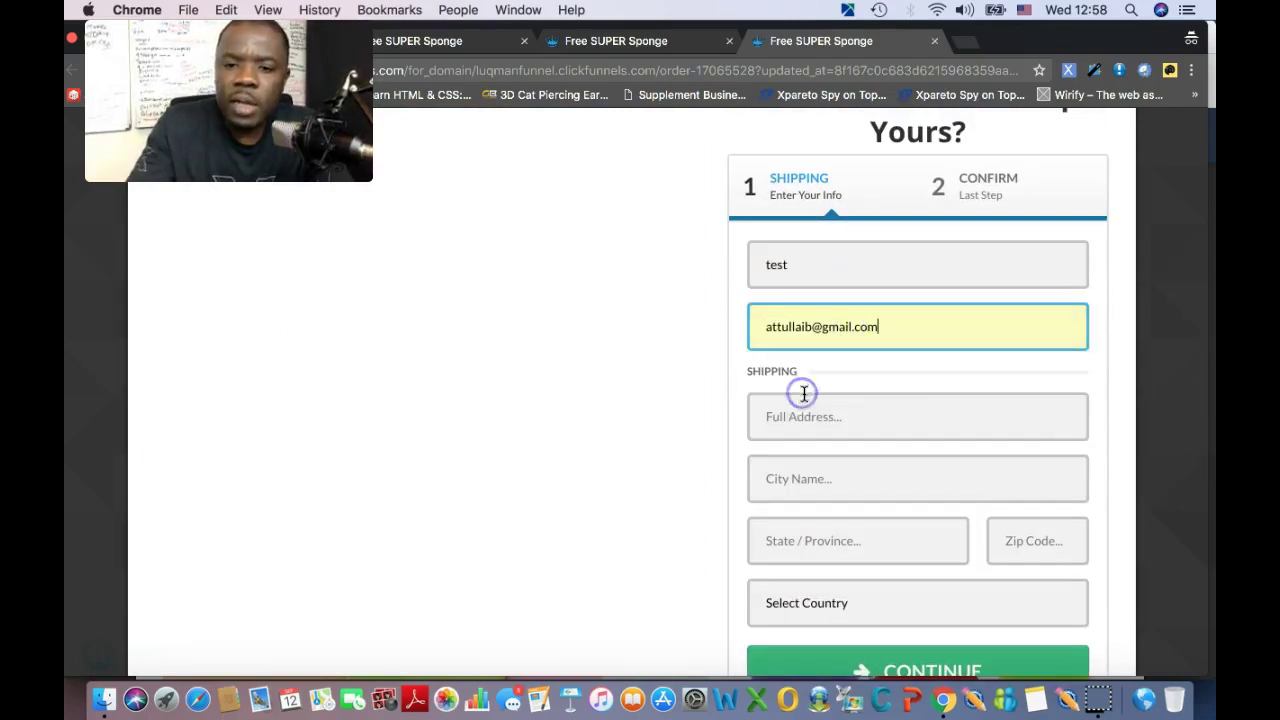
{"action": "type", "text": "tetst"}
{"action": "left_click", "coordinate": [789, 489]}
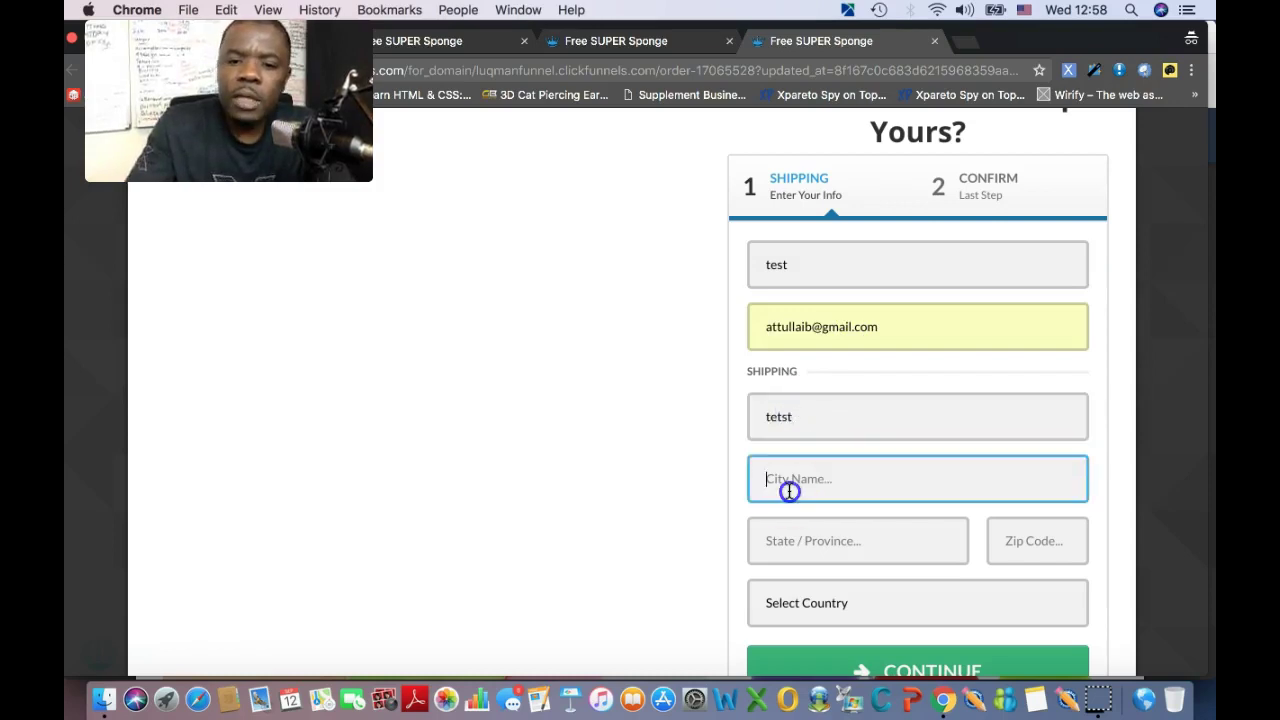
{"action": "left_click", "coordinate": [785, 546]}
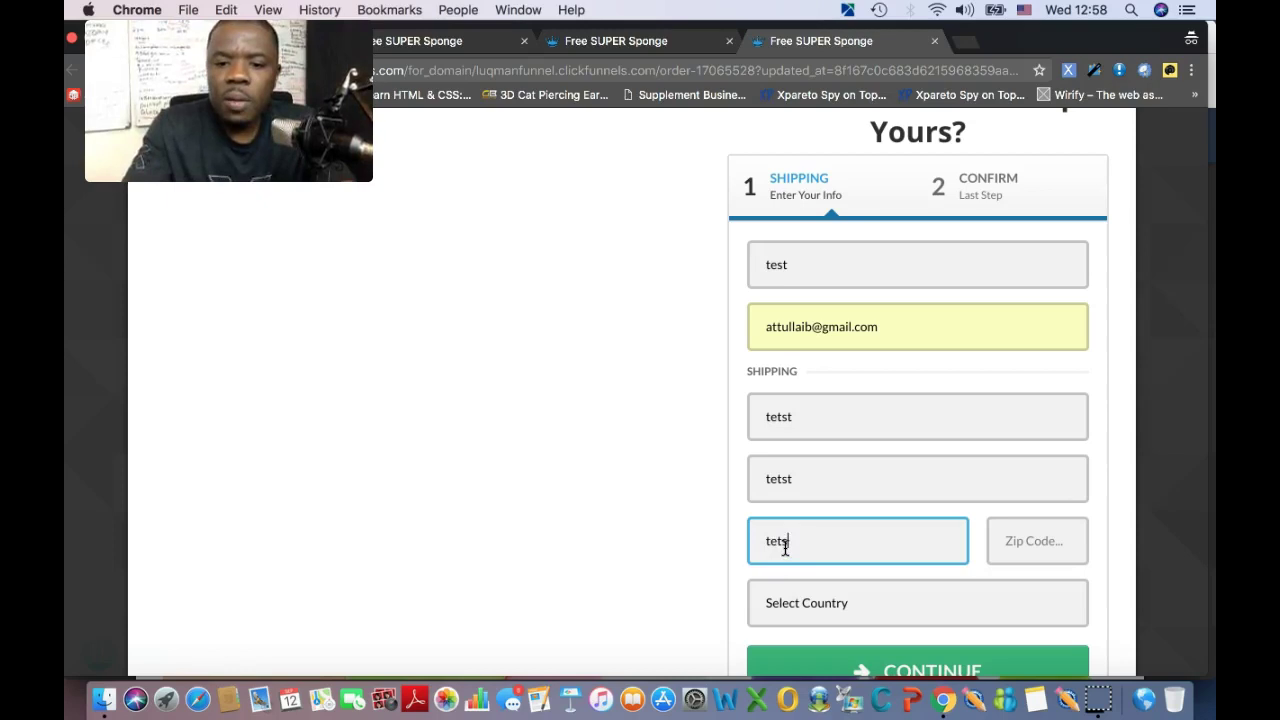
{"action": "left_click", "coordinate": [1044, 520]}
{"action": "type", "text": "00000"}
{"action": "left_click", "coordinate": [946, 604]}
{"action": "left_click", "coordinate": [869, 638]}
{"action": "scroll", "coordinate": [871, 620], "scroll_direction": "down", "scroll_amount": 2}
{"action": "left_click", "coordinate": [895, 568]}
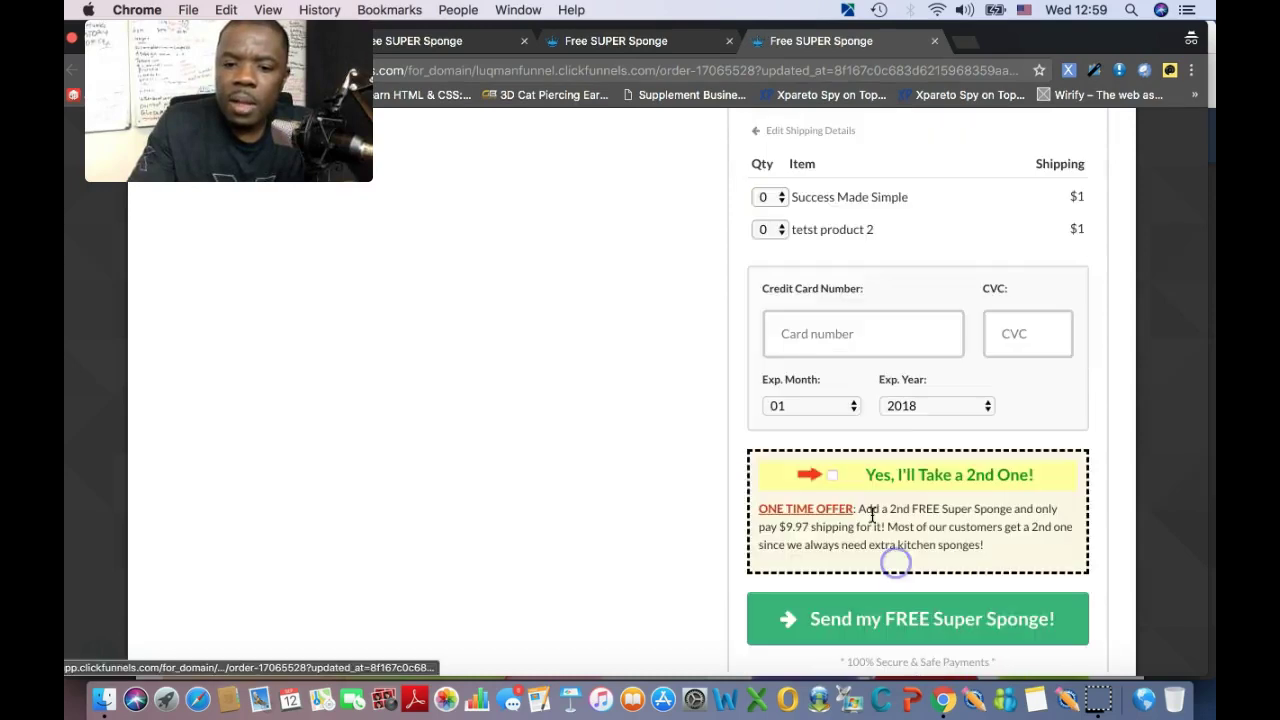
- Set the quantities of Success Made Simple and tetst product 2 to 10 each and check the order summary
{"action": "scroll", "coordinate": [866, 366], "scroll_direction": "up", "scroll_amount": 2}
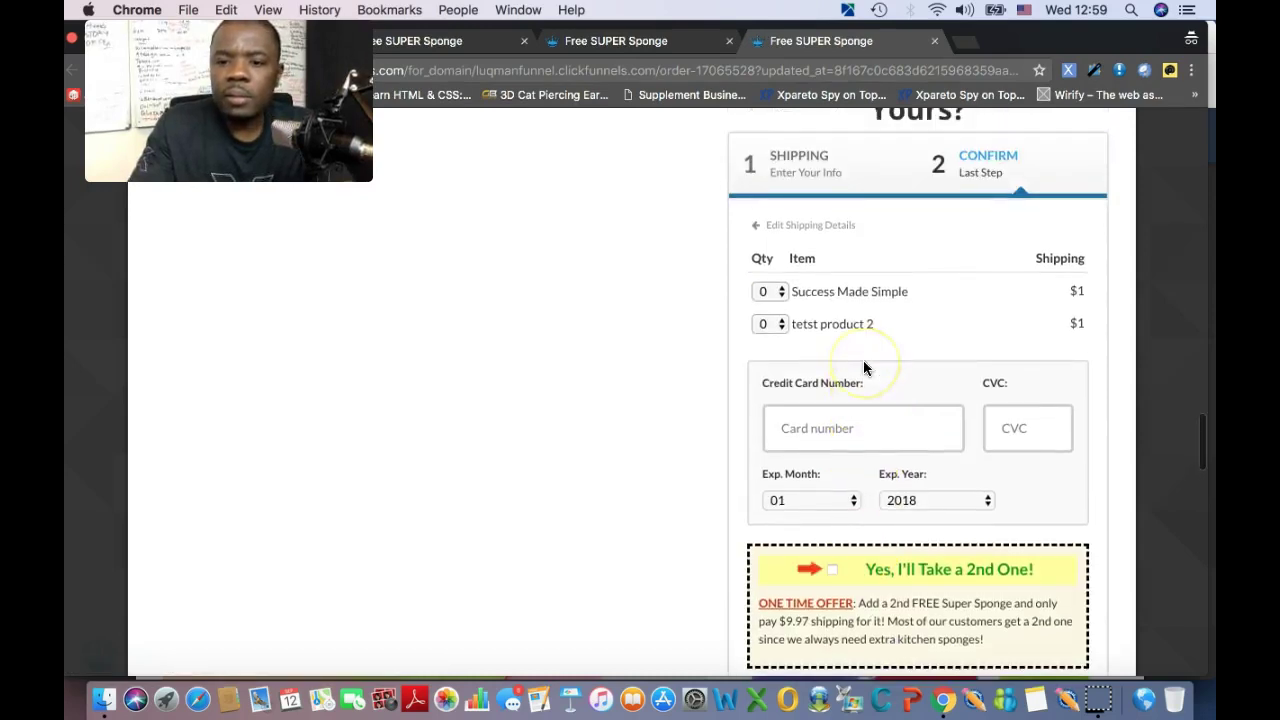
{"action": "left_click", "coordinate": [772, 295]}
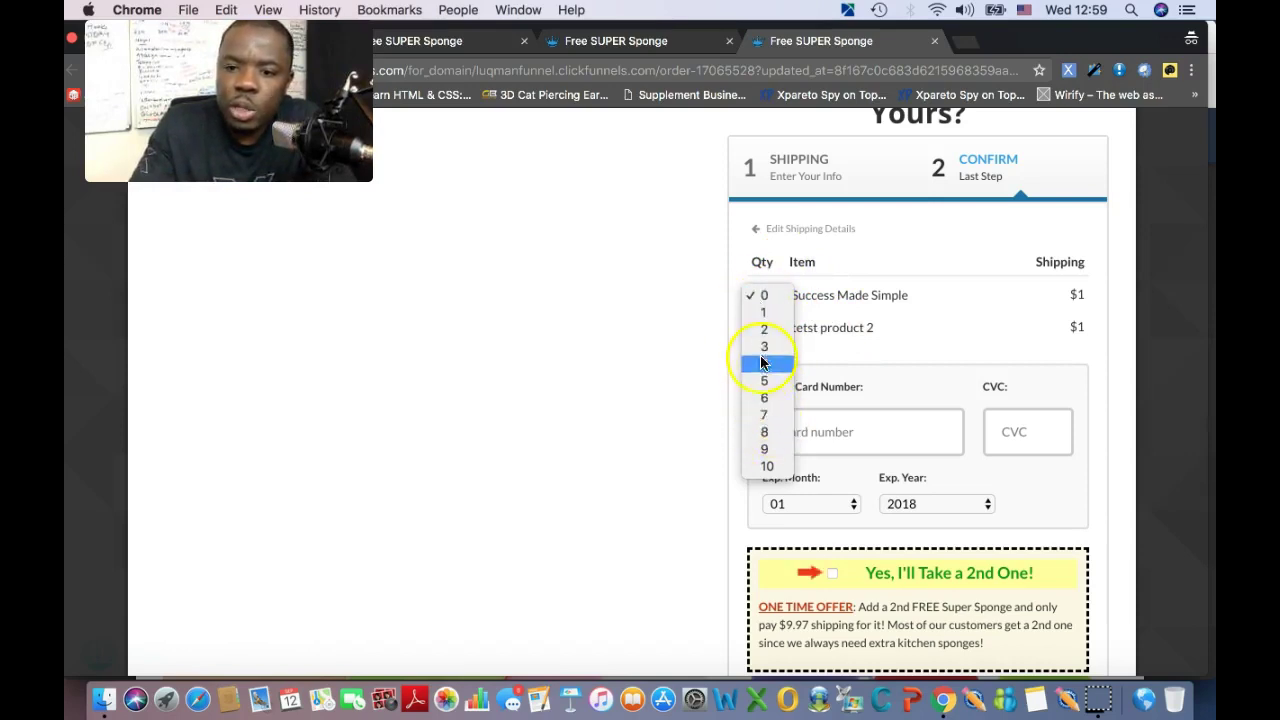
{"action": "left_click", "coordinate": [765, 467]}
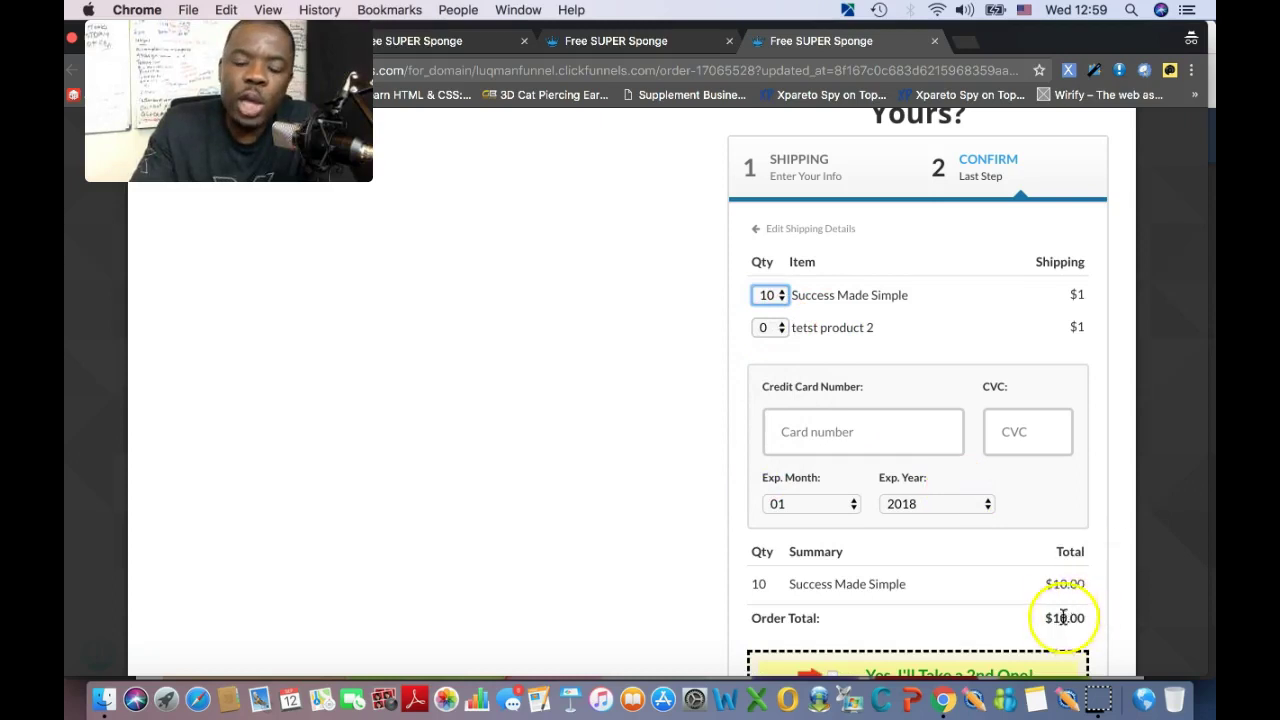
{"action": "left_click", "coordinate": [770, 328]}
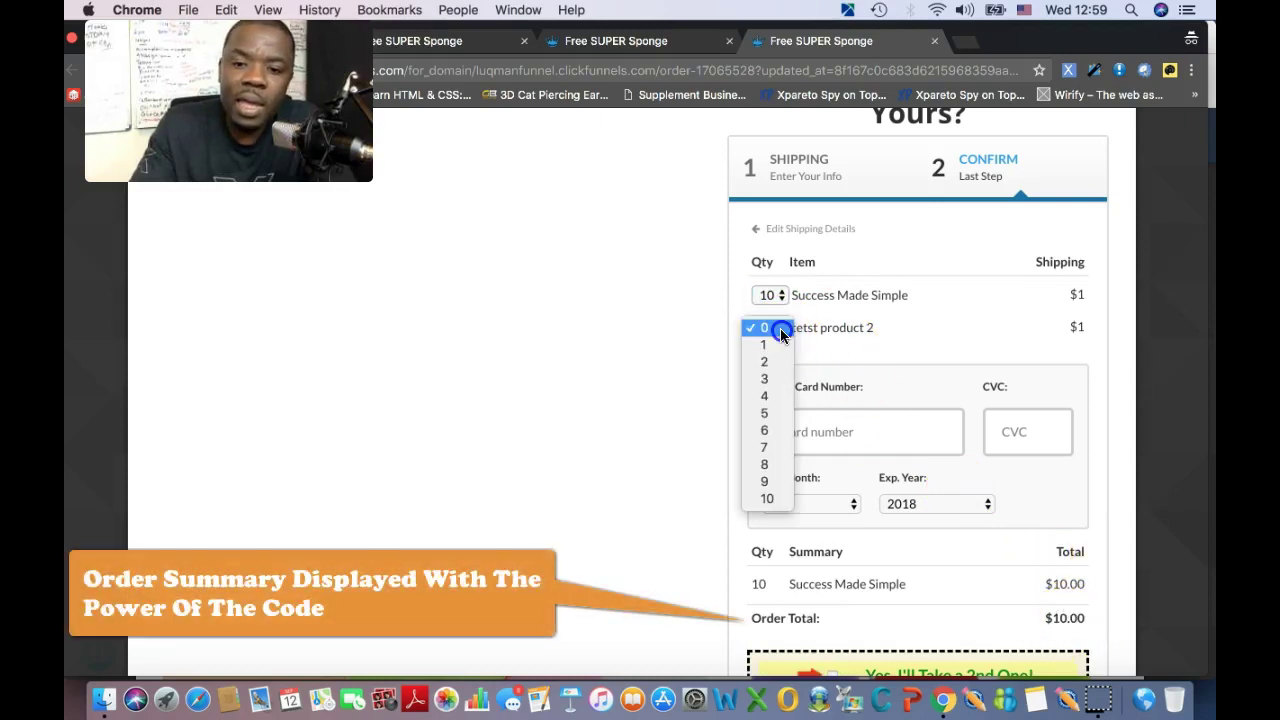
{"action": "left_click", "coordinate": [770, 499]}
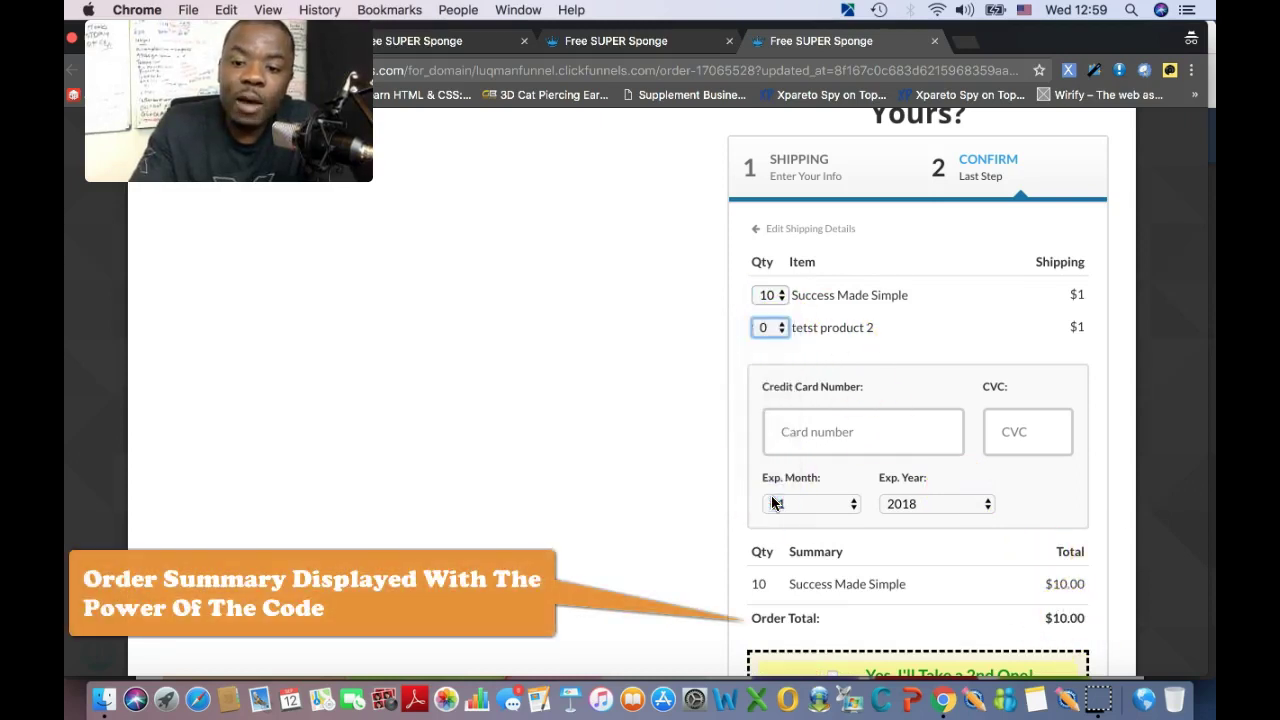
{"action": "scroll", "coordinate": [1003, 566], "scroll_direction": "down", "scroll_amount": 2}
{"action": "scroll", "coordinate": [1003, 566], "scroll_direction": "up", "scroll_amount": 2}
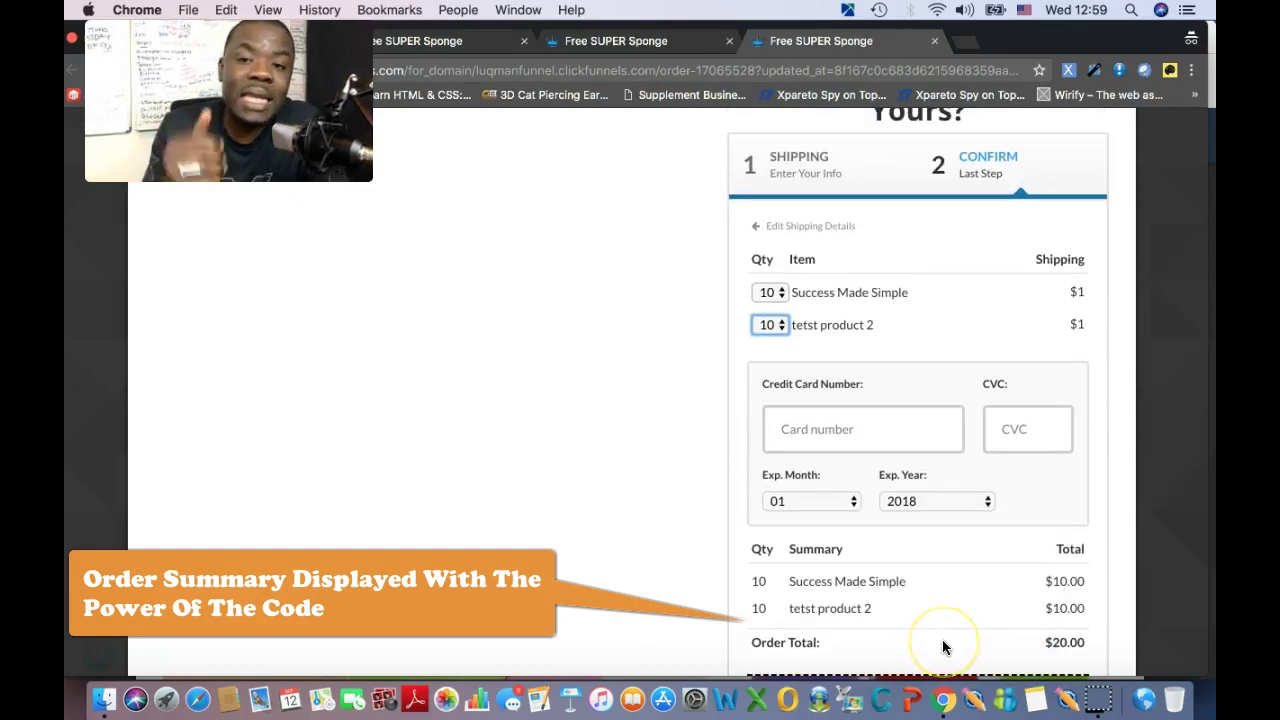